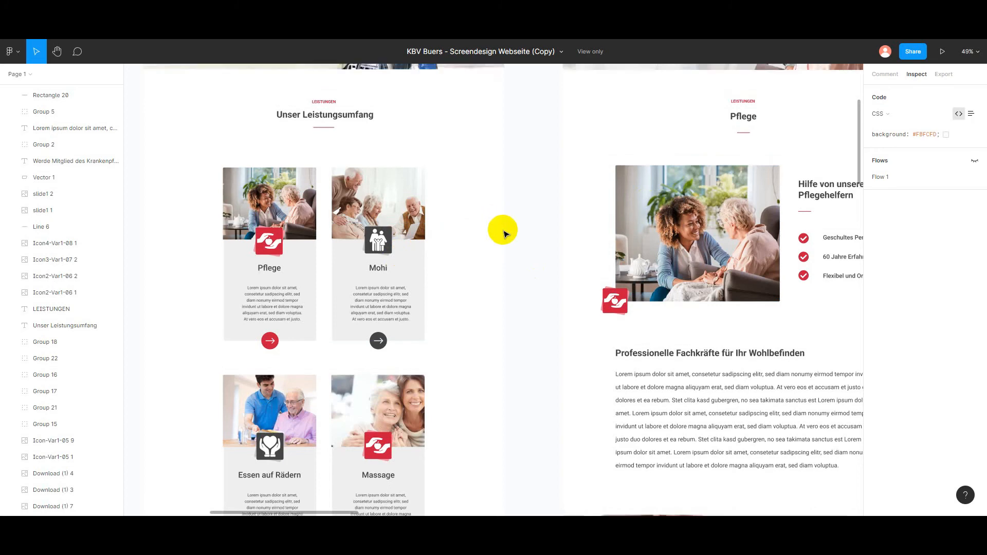
# Step: Examine the Figma website design, comparing the service cards on the Leistungen page with the Pflege detail page layout
pyautogui.scroll(2, 515, 229)
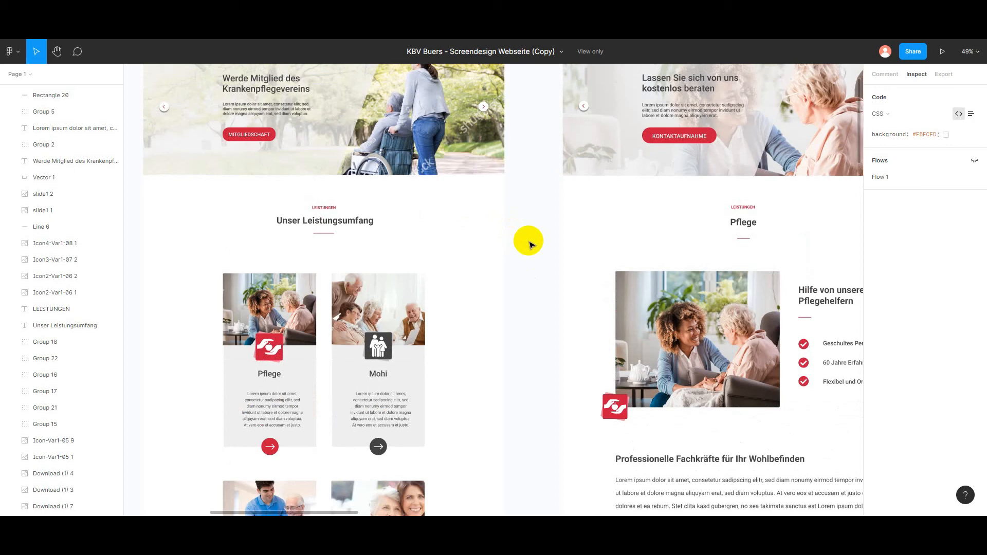
pyautogui.scroll(-3, 522, 296)
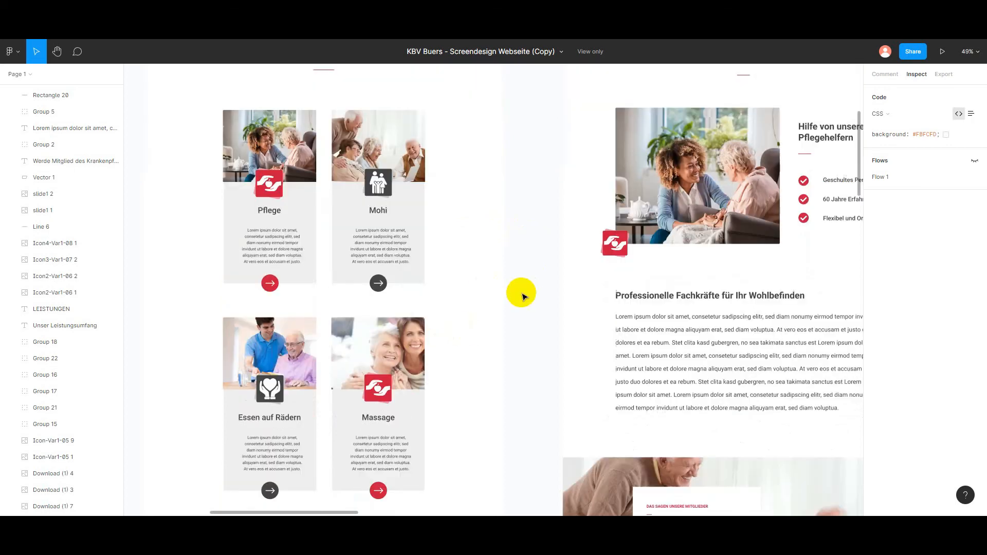
pyautogui.scroll(1, 522, 295)
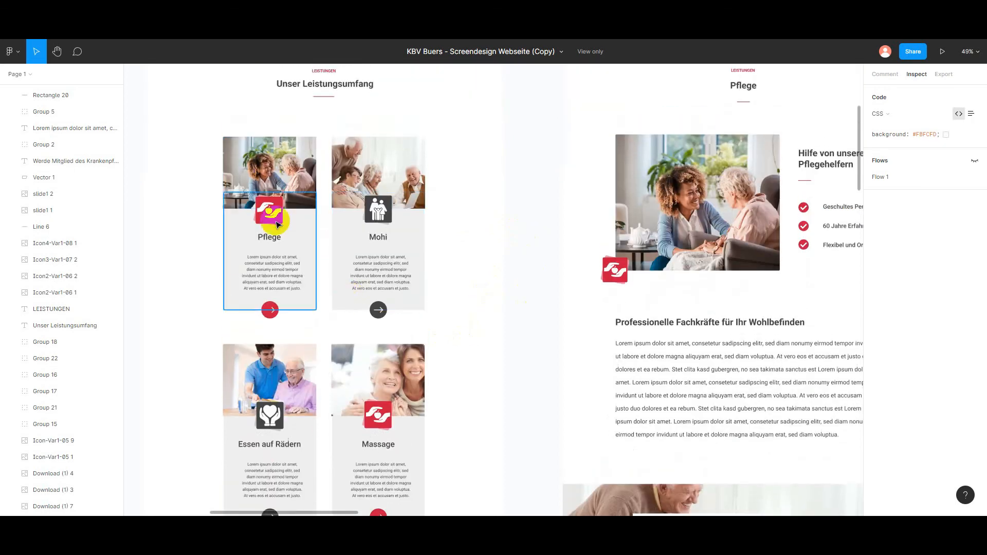
pyautogui.click(258, 170)
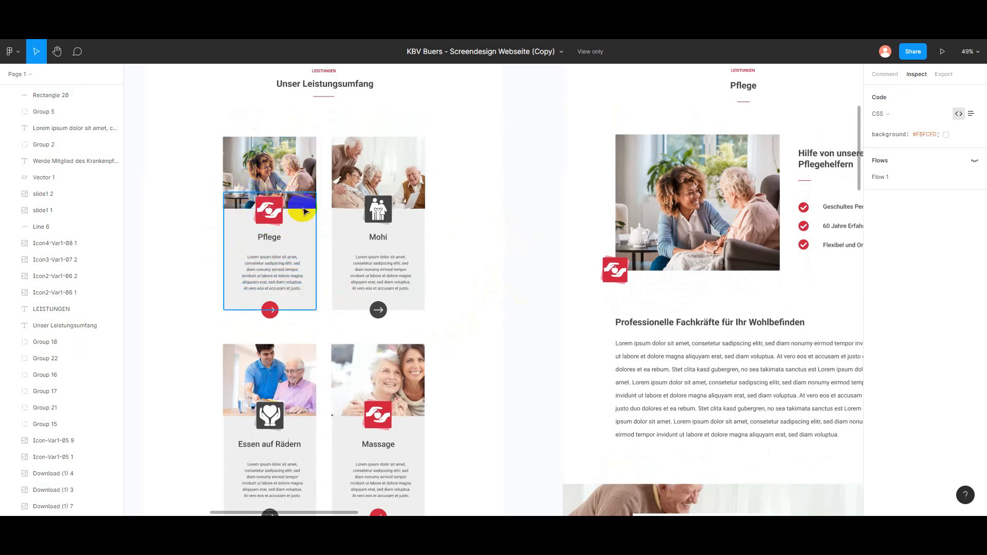
pyautogui.scroll(-3, 550, 237)
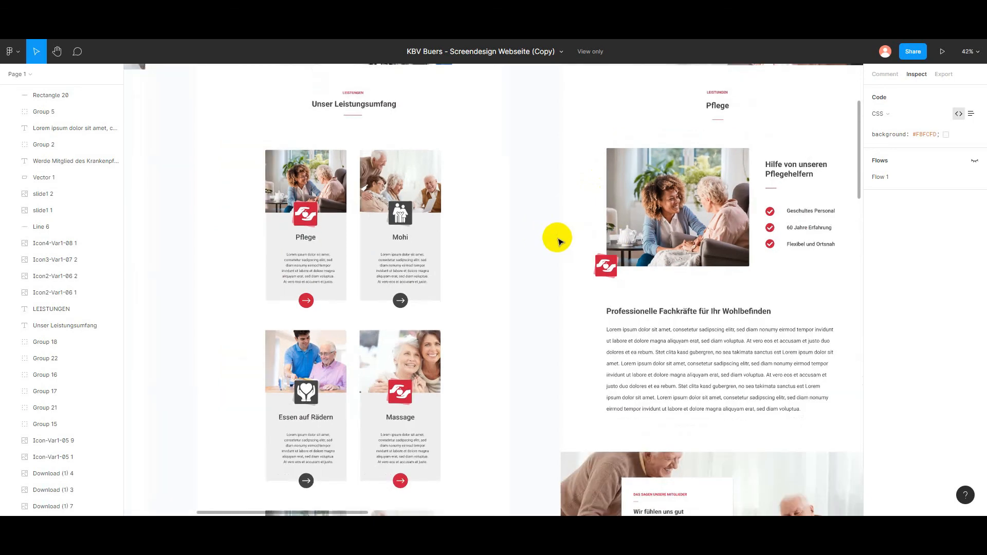
pyautogui.hscroll(5, 550, 234)
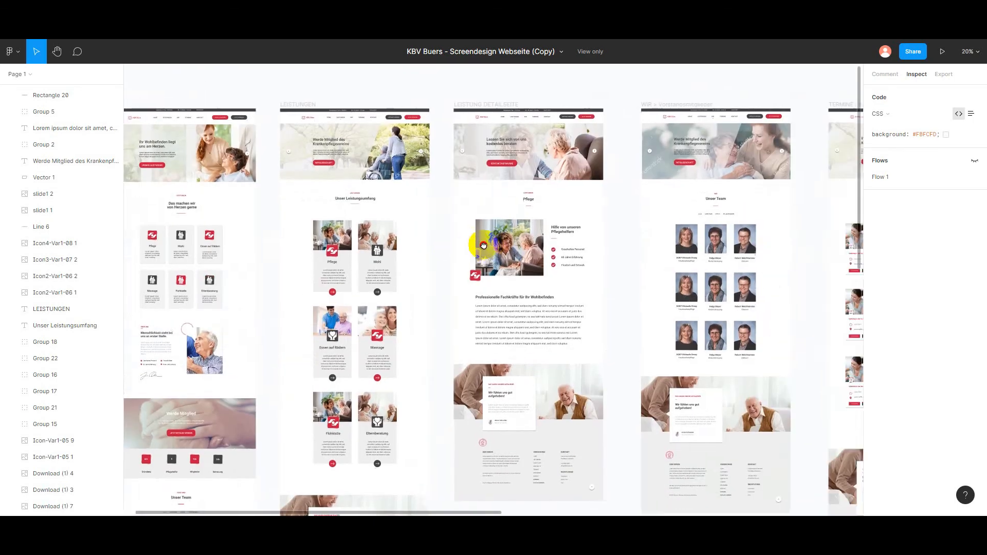
pyautogui.scroll(2, 468, 224)
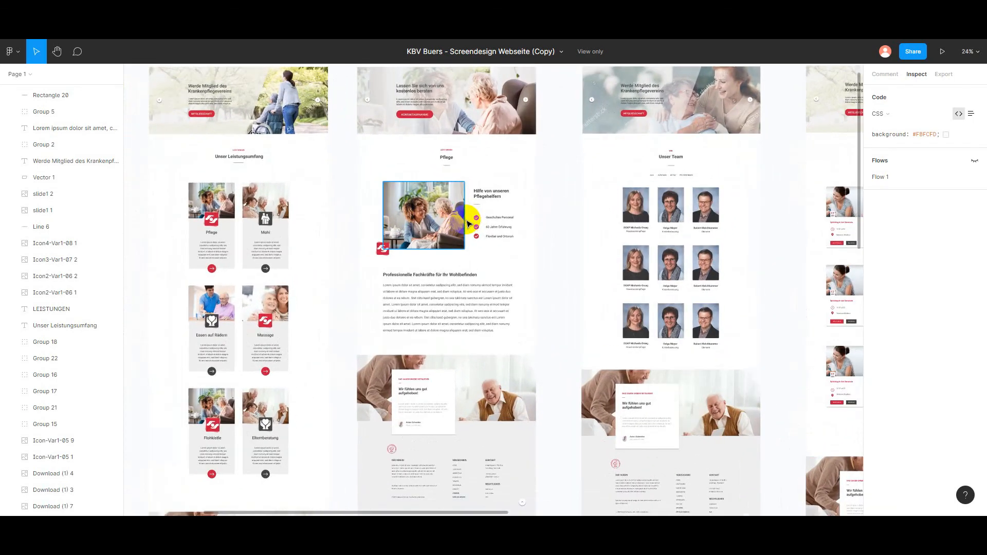
pyautogui.scroll(2, 496, 220)
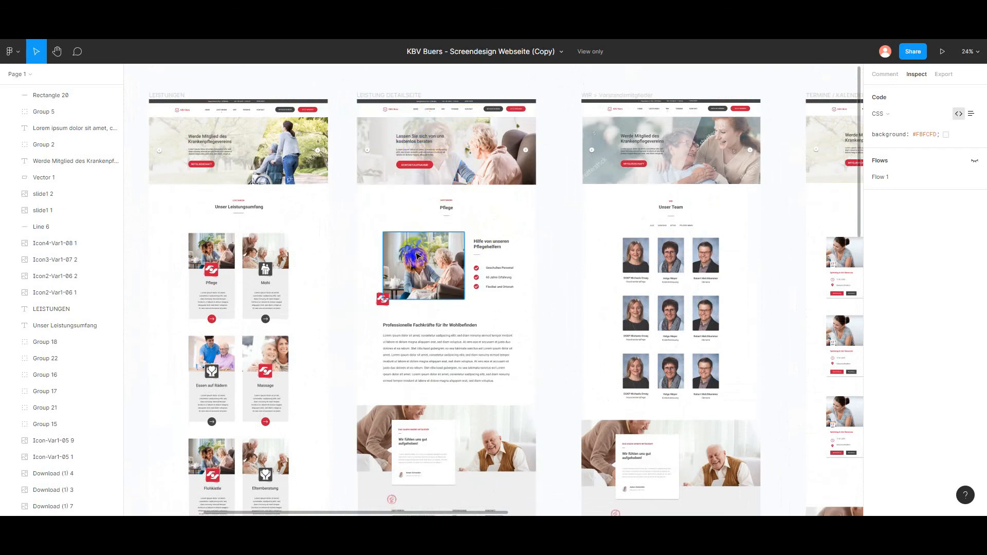
pyautogui.scroll(-7, 414, 278)
pyautogui.scroll(6, 411, 319)
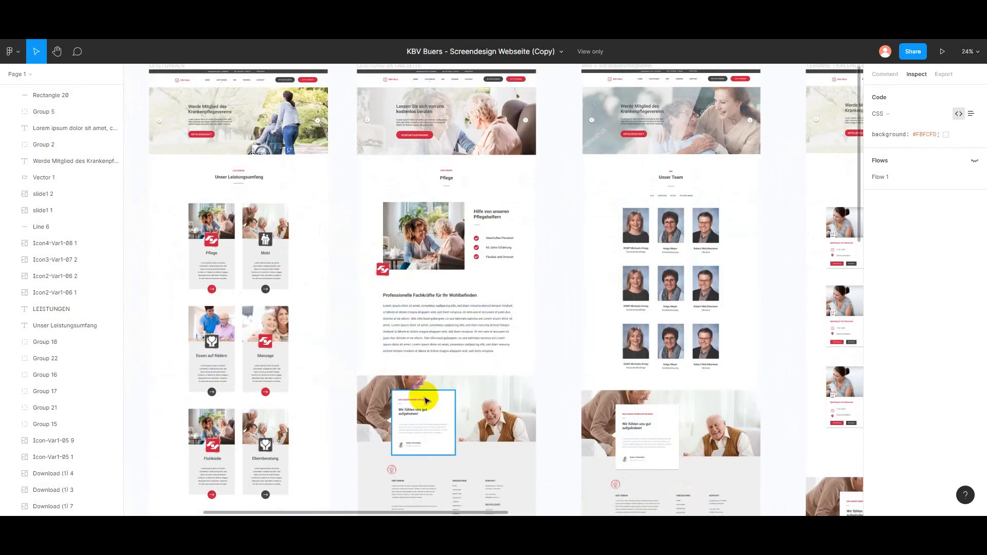
pyautogui.moveTo(333, 242); pyautogui.dragTo(464, 239)
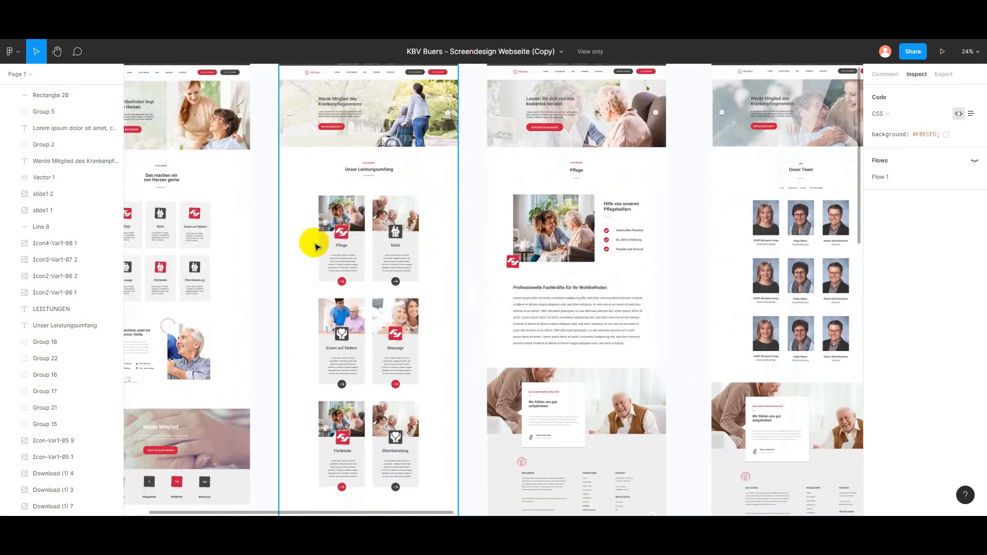
pyautogui.scroll(5, 363, 222)
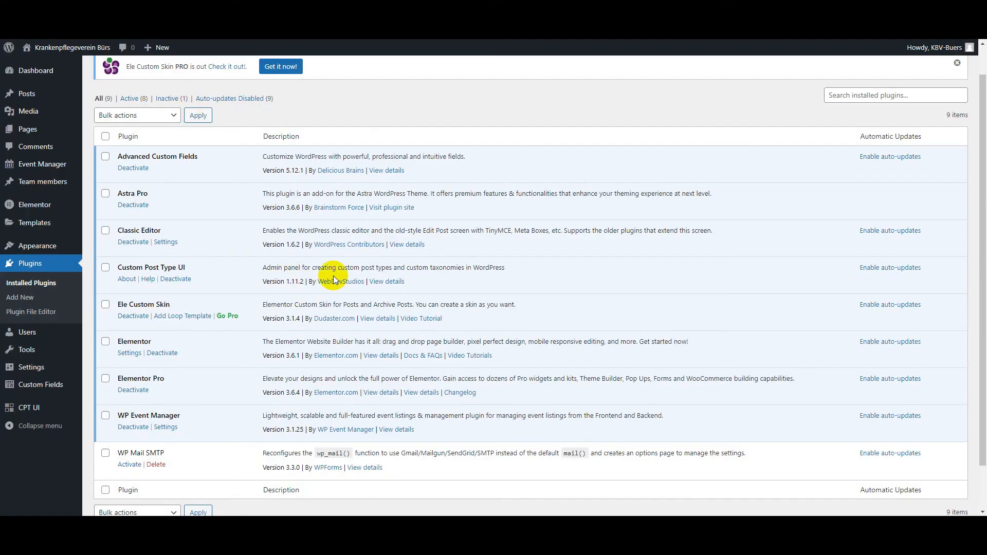
# Step: In the WordPress admin, open the Custom Post Type UI plugin's page for adding and editing post types
pyautogui.moveTo(187, 268); pyautogui.dragTo(119, 267)
pyautogui.click(232, 275)
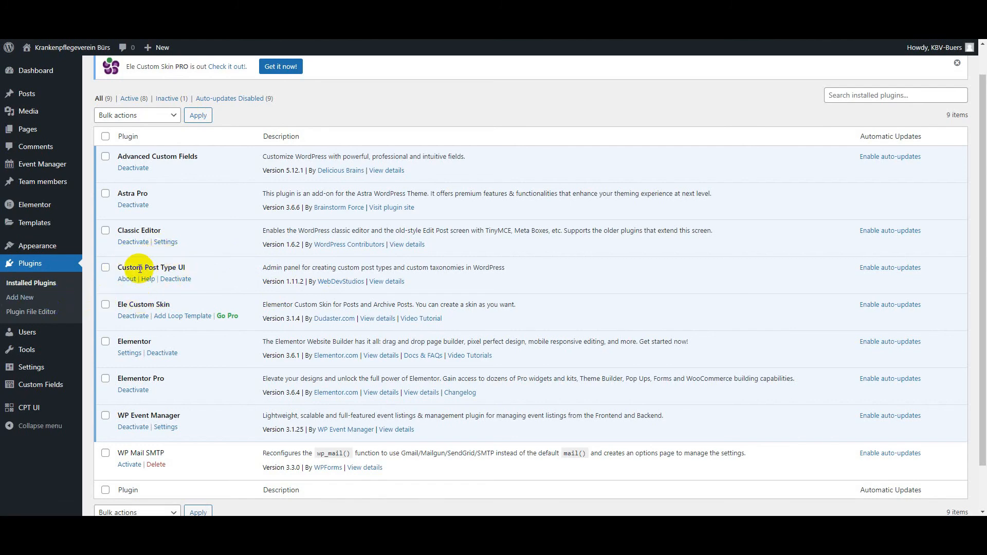
pyautogui.click(38, 456)
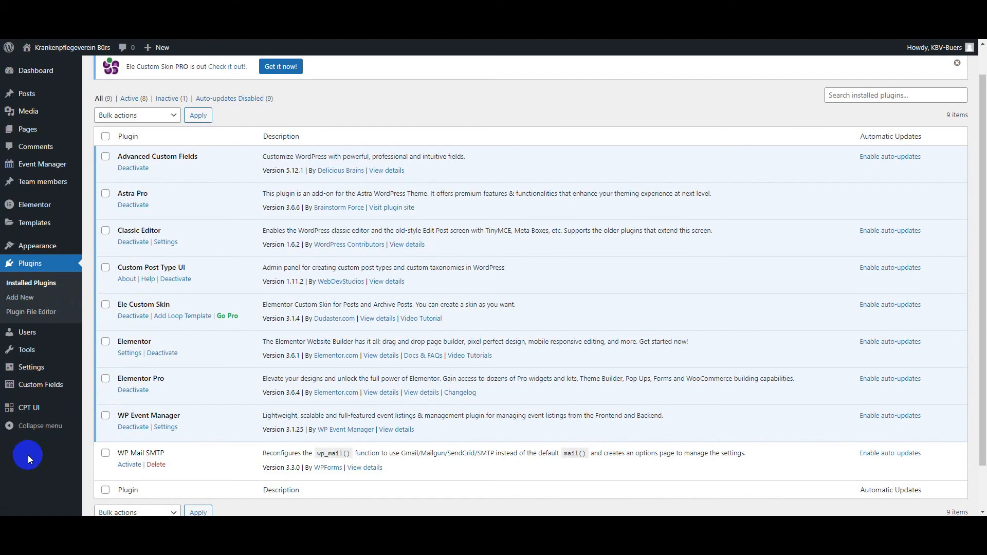
pyautogui.moveTo(23, 409)
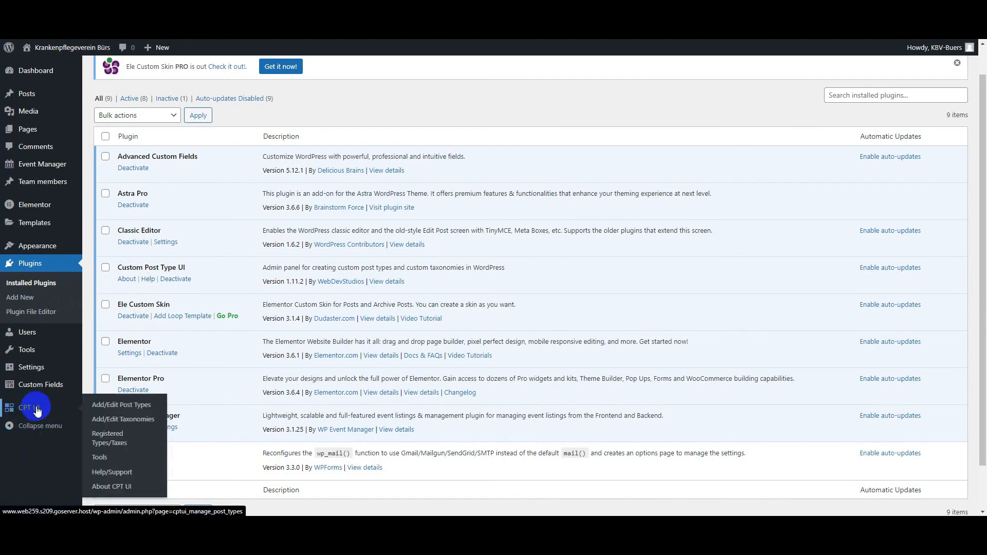
pyautogui.click(37, 409)
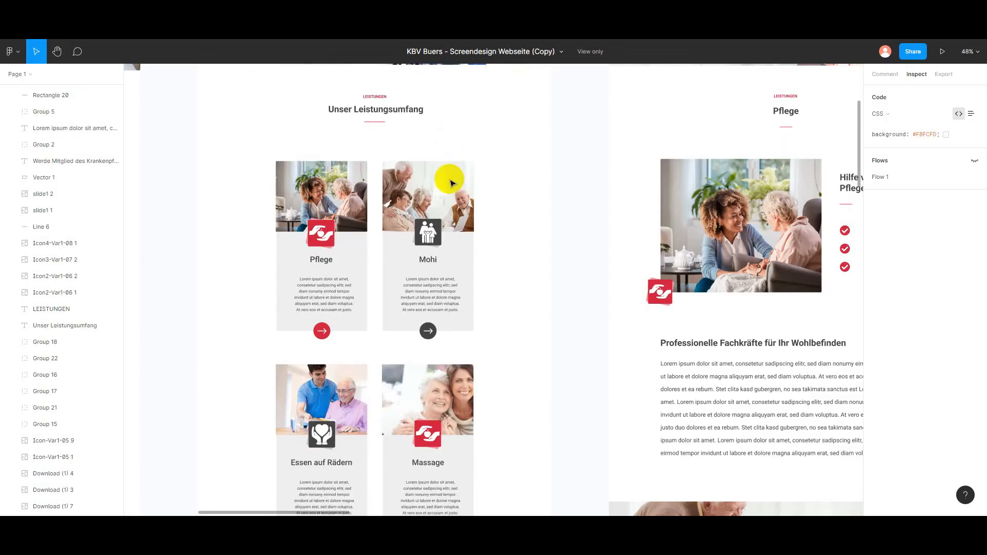
# Step: Back in WordPress, set the new post type's slug to leistungen and its plural and singular labels to LEISTUNGEN
pyautogui.scroll(1, 378, 180)
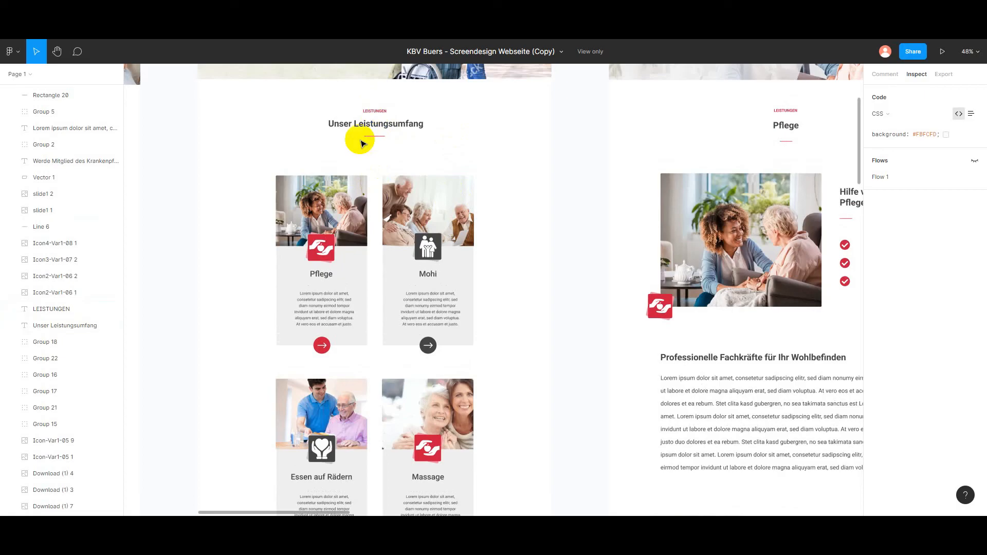
pyautogui.click(180, 28)
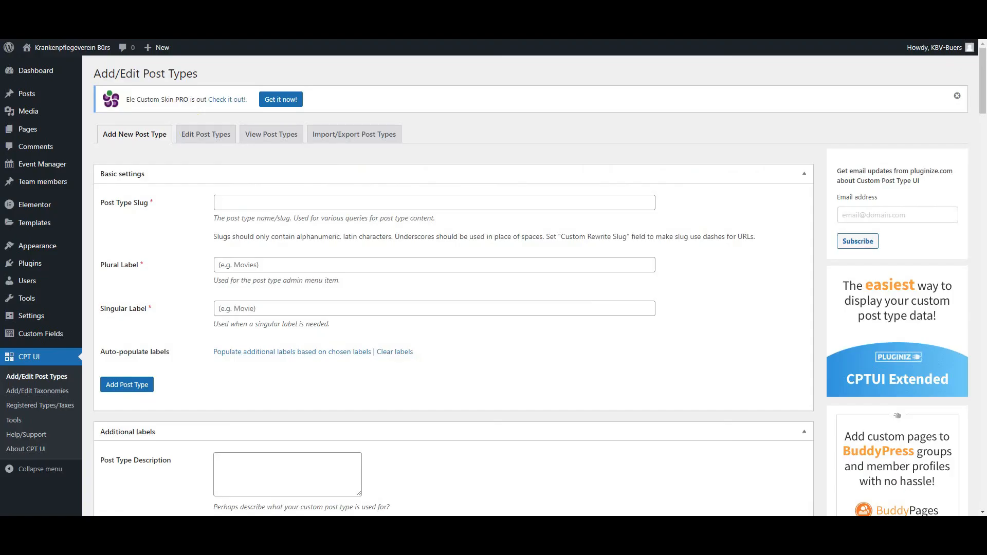
pyautogui.click(237, 207)
pyautogui.click(236, 222)
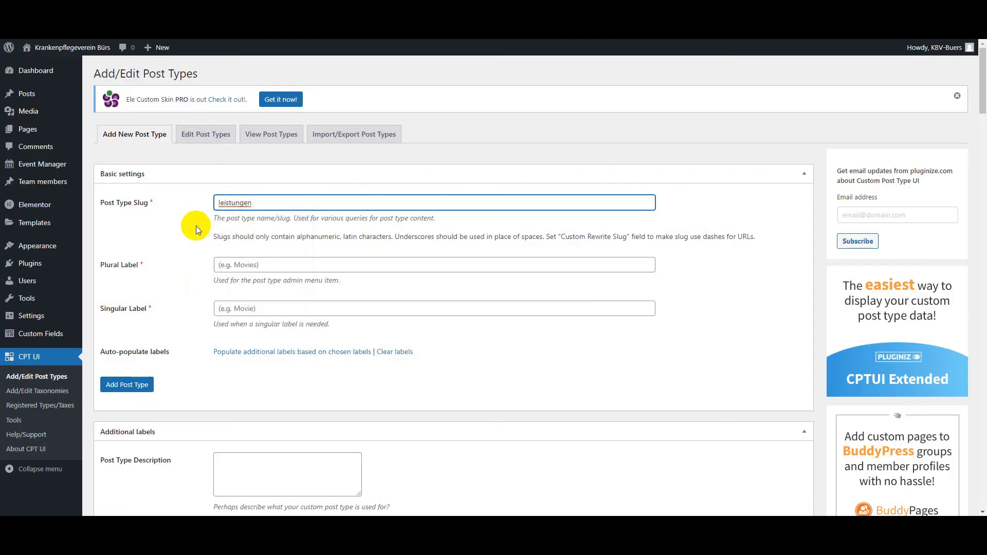
pyautogui.click(221, 265)
pyautogui.click(229, 282)
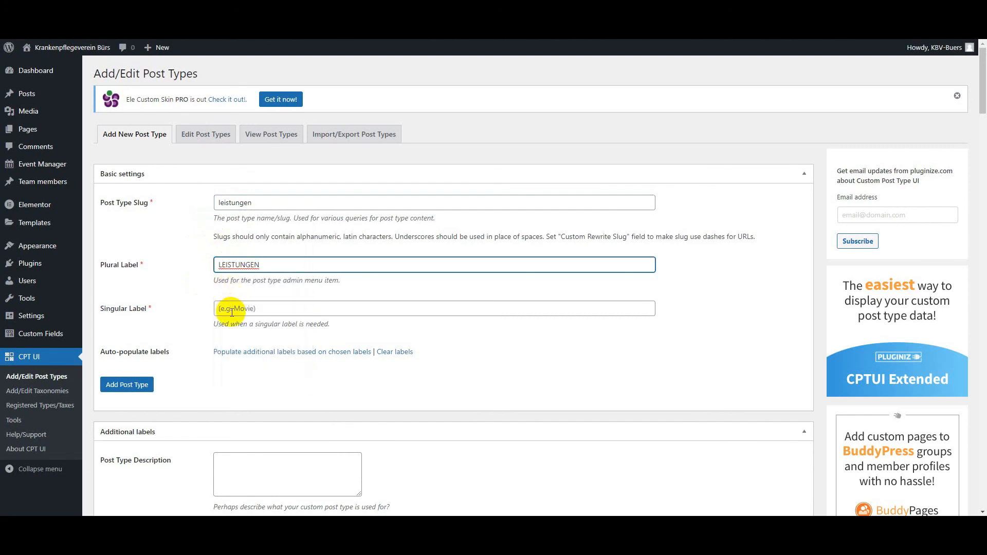
pyautogui.click(233, 309)
pyautogui.click(234, 326)
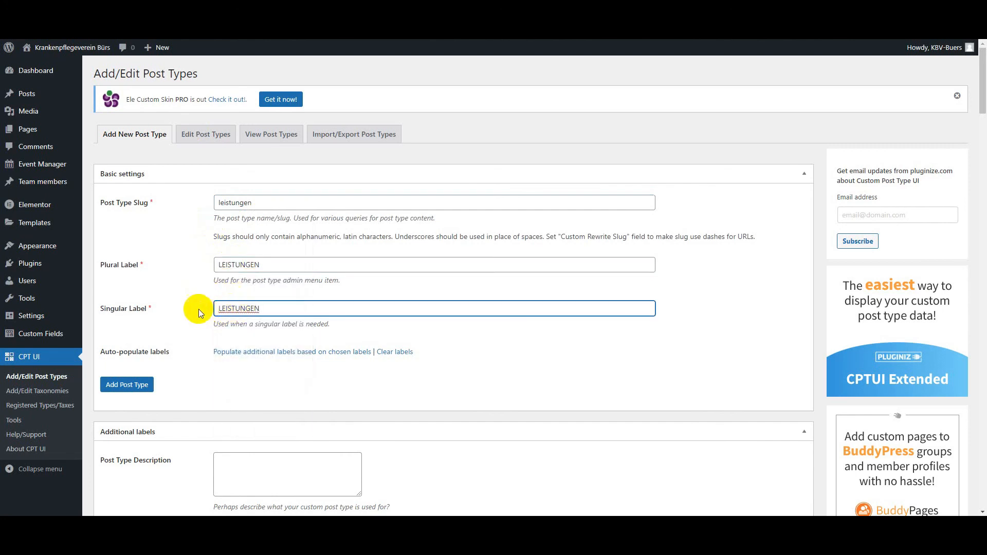
pyautogui.click(193, 261)
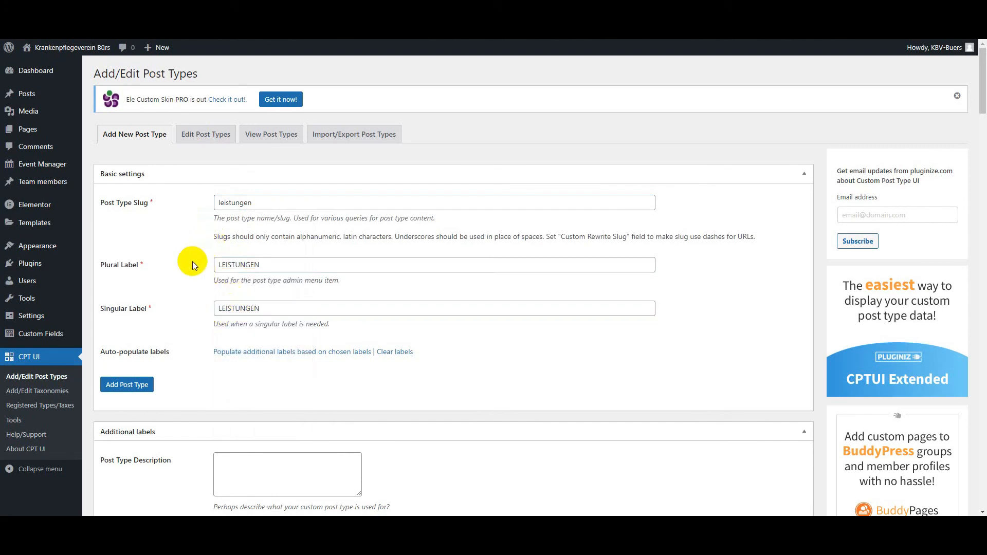
# Step: Review the optional additional labels for the new post type, such as All Items, Add New and Featured Image
pyautogui.scroll(-2, 175, 327)
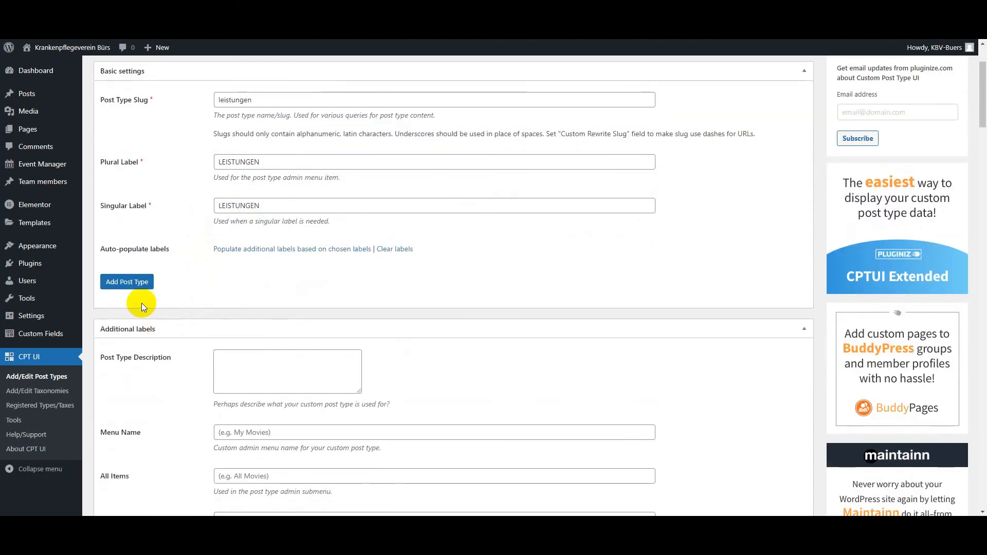
pyautogui.scroll(-15, 191, 431)
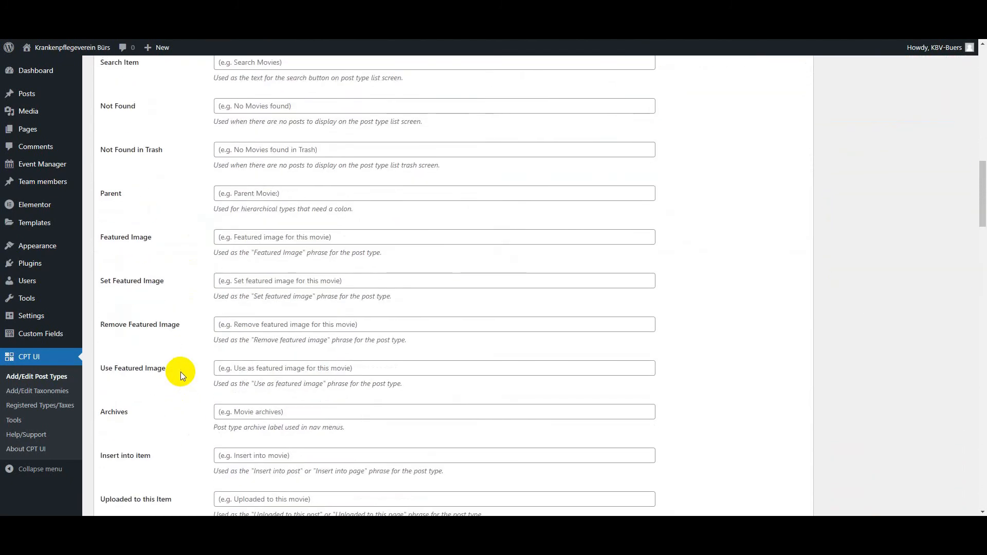
pyautogui.scroll(10, 183, 368)
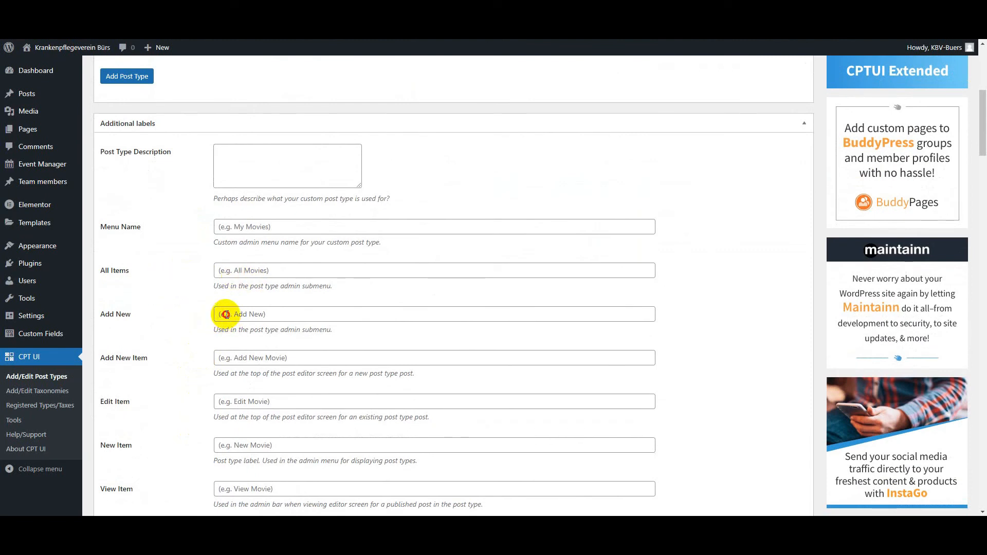
pyautogui.click(225, 315)
pyautogui.click(182, 335)
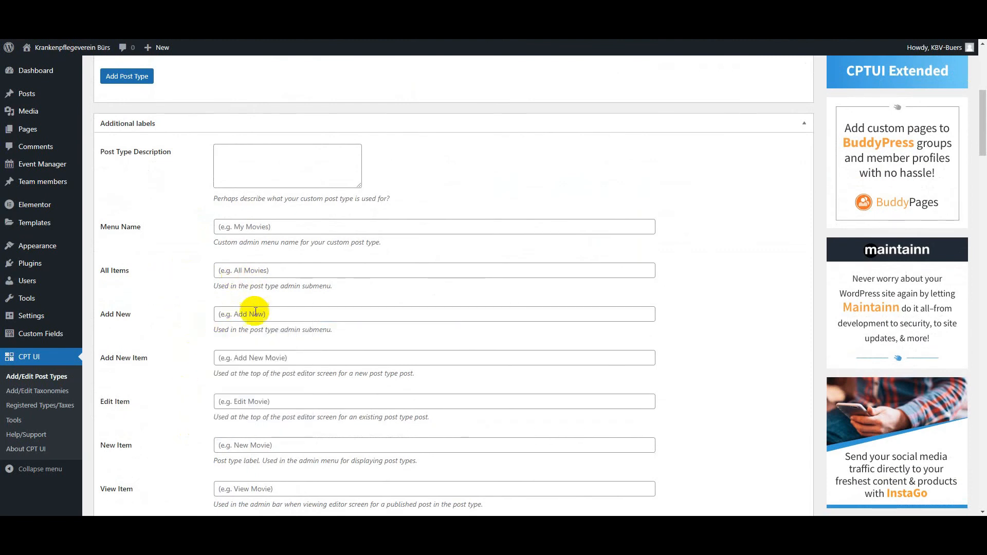
pyautogui.click(255, 312)
pyautogui.click(208, 346)
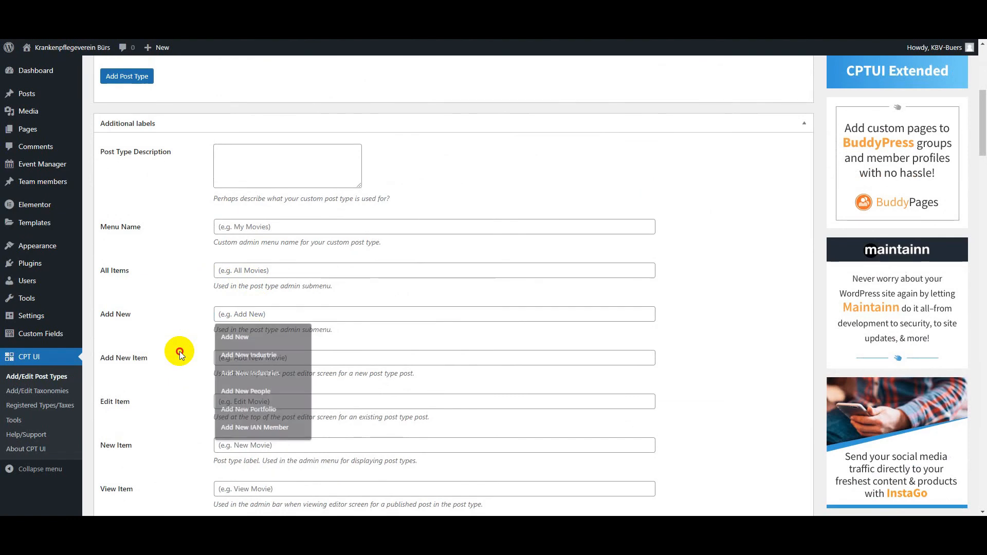
pyautogui.click(262, 268)
pyautogui.click(185, 313)
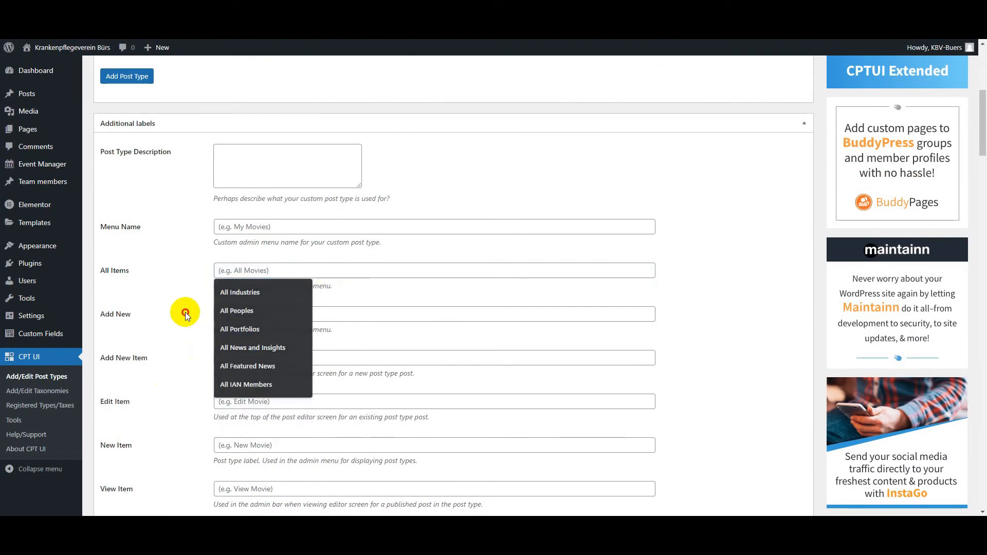
pyautogui.scroll(-4, 153, 404)
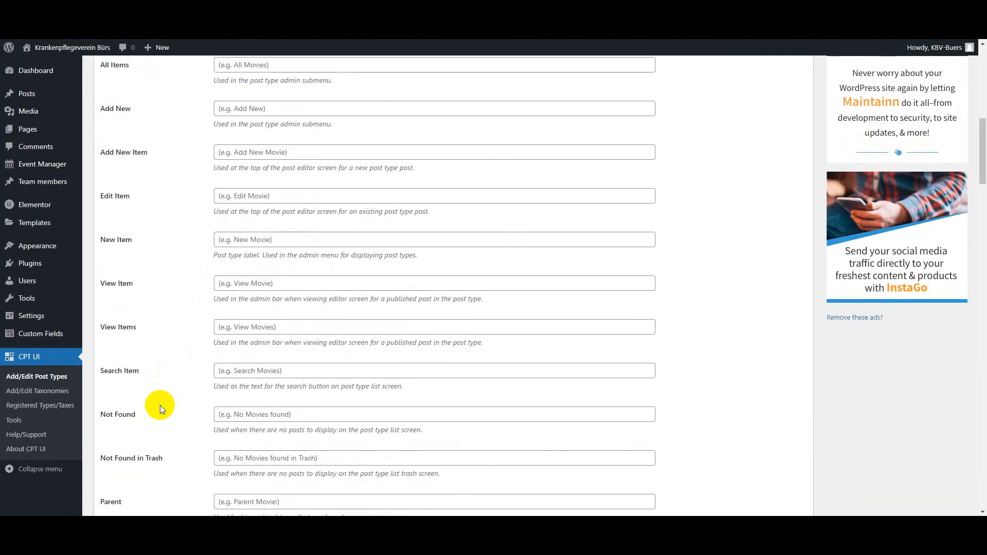
pyautogui.scroll(-4, 159, 405)
pyautogui.scroll(-4, 162, 371)
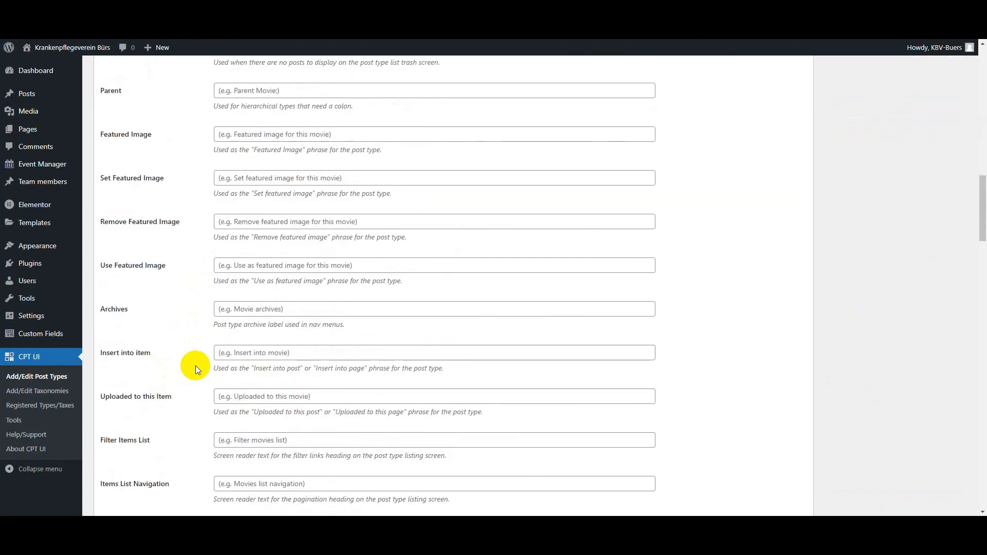
# Step: Set both Hierarchical and Has Archive to True in the new post type's settings
pyautogui.scroll(-20, 195, 366)
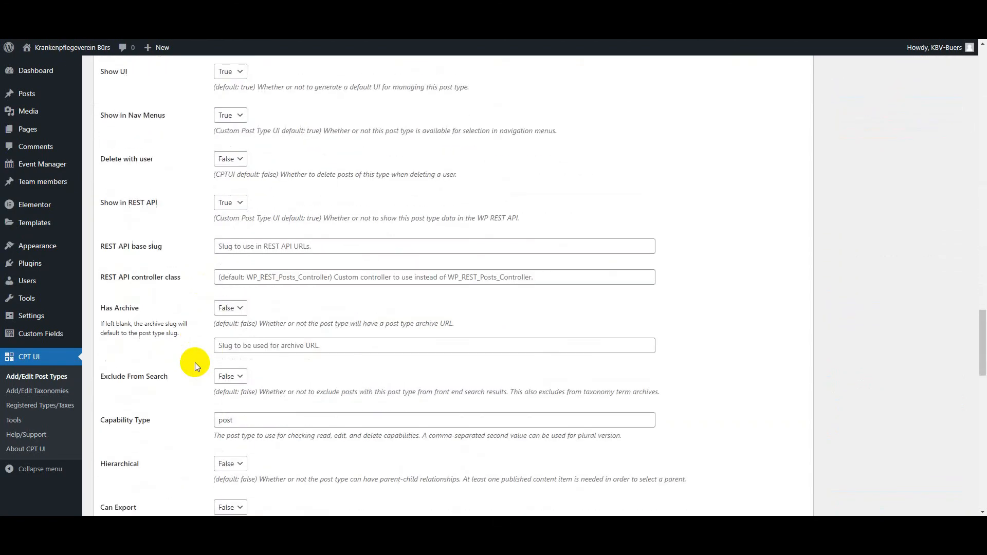
pyautogui.scroll(-4, 195, 363)
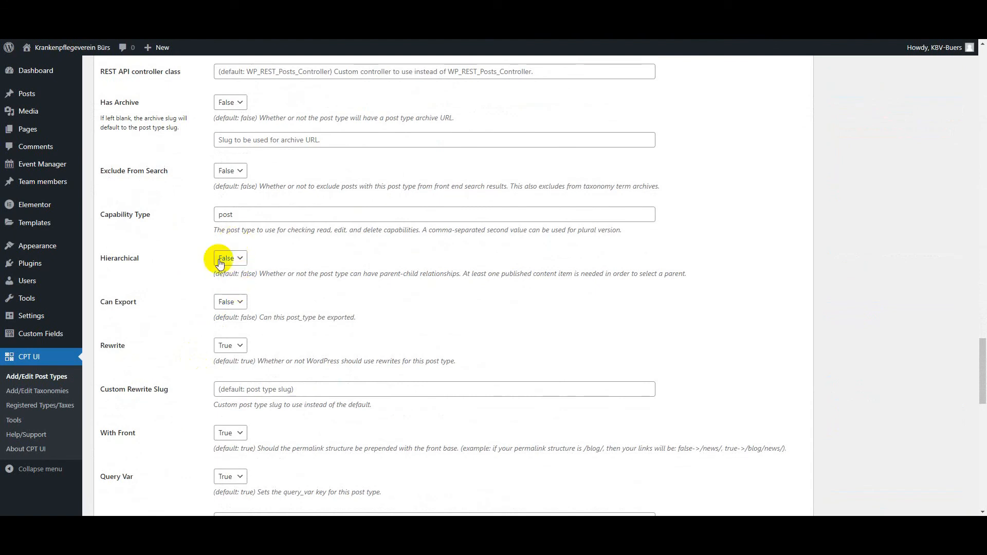
pyautogui.click(236, 282)
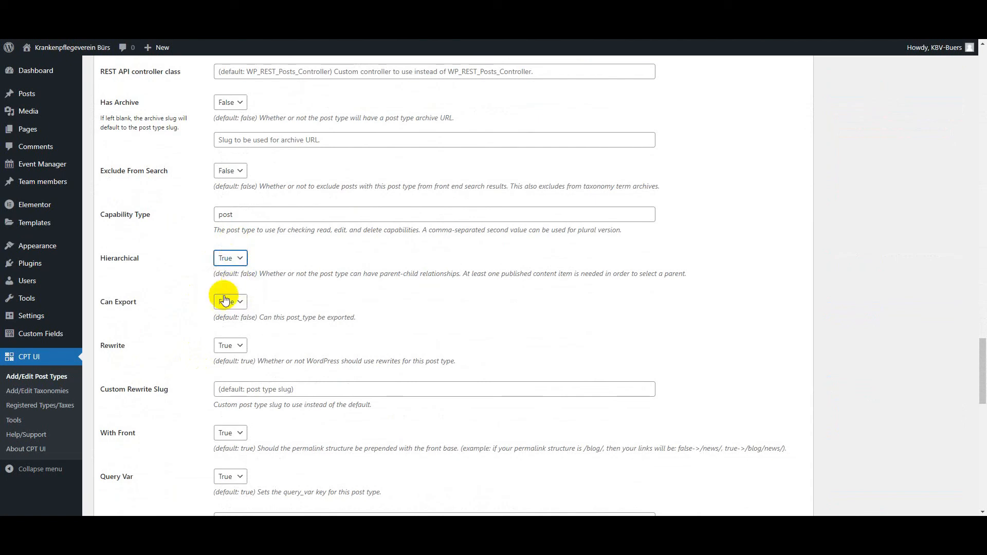
pyautogui.scroll(1, 190, 327)
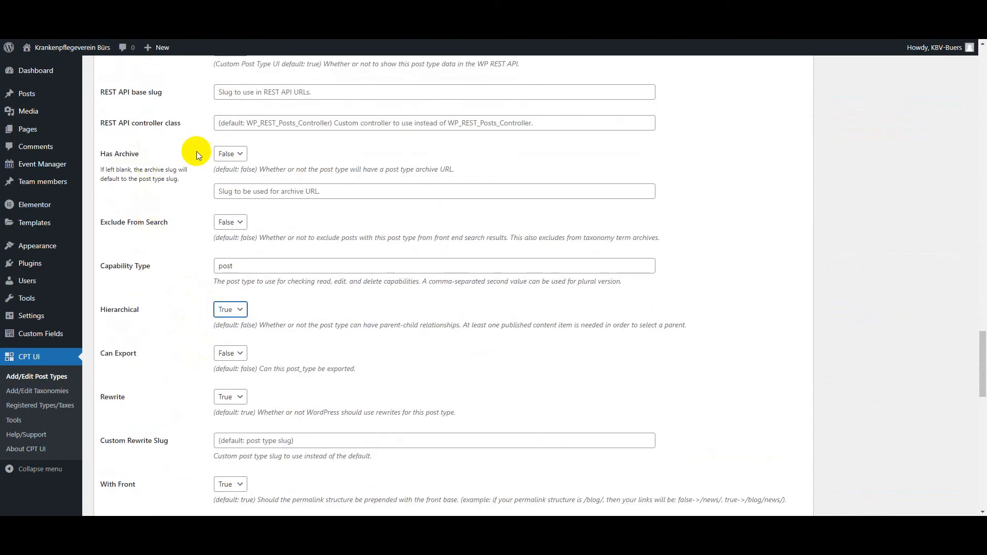
pyautogui.click(229, 156)
pyautogui.click(219, 178)
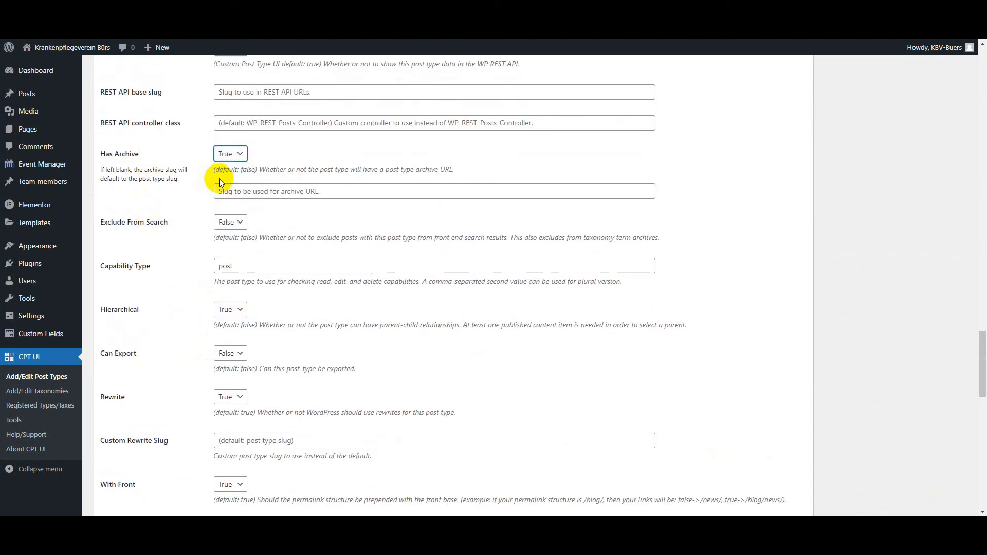
# Step: Check the service cards in the Figma design, enable Excerpt support for the new post type and try to add it
pyautogui.scroll(-10, 172, 376)
pyautogui.scroll(-5, 172, 373)
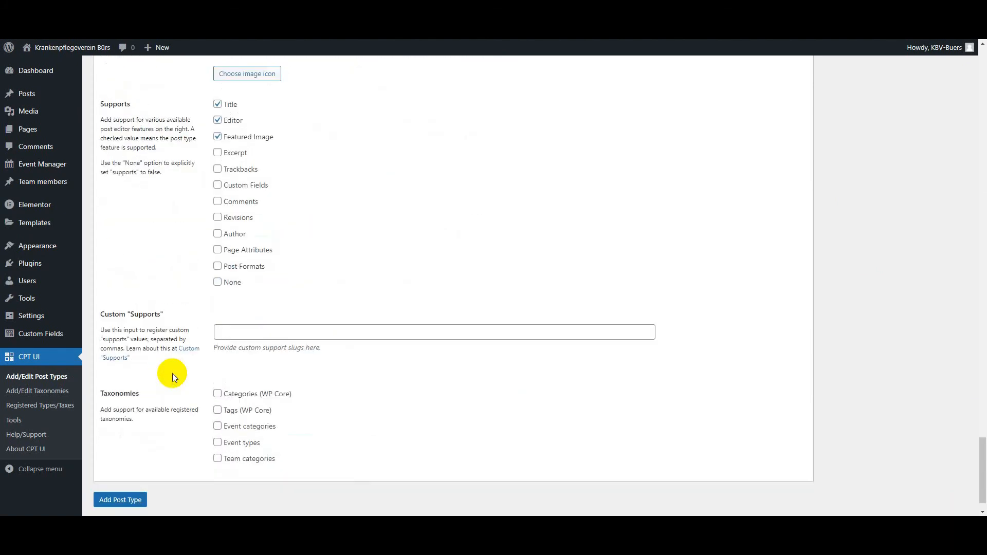
pyautogui.scroll(3, 171, 366)
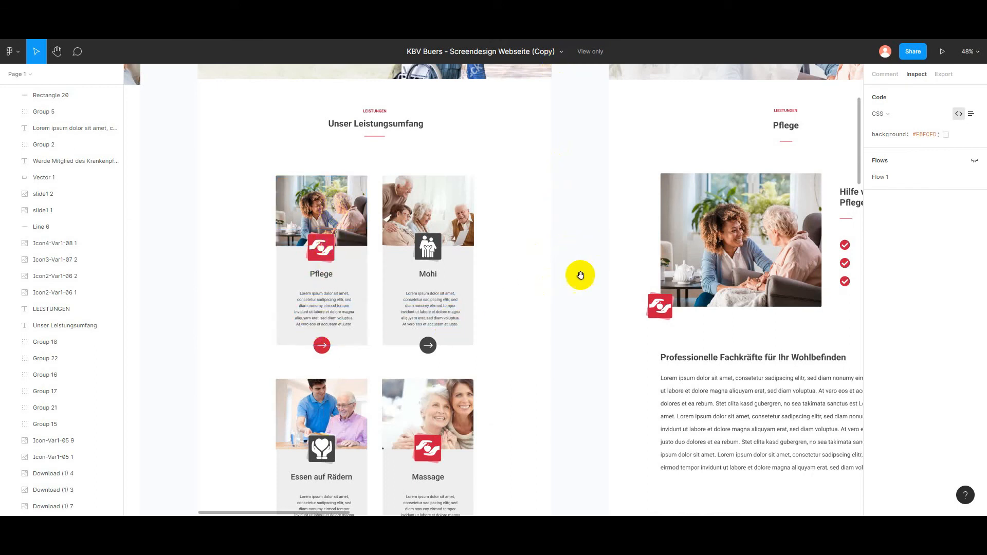
pyautogui.moveTo(579, 273); pyautogui.dragTo(511, 218)
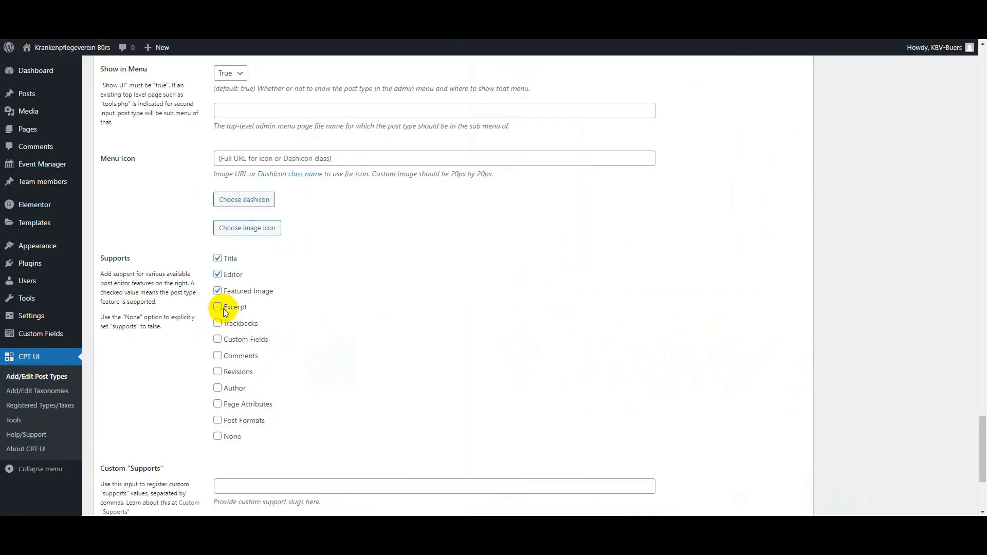
pyautogui.click(217, 309)
pyautogui.scroll(-4, 206, 390)
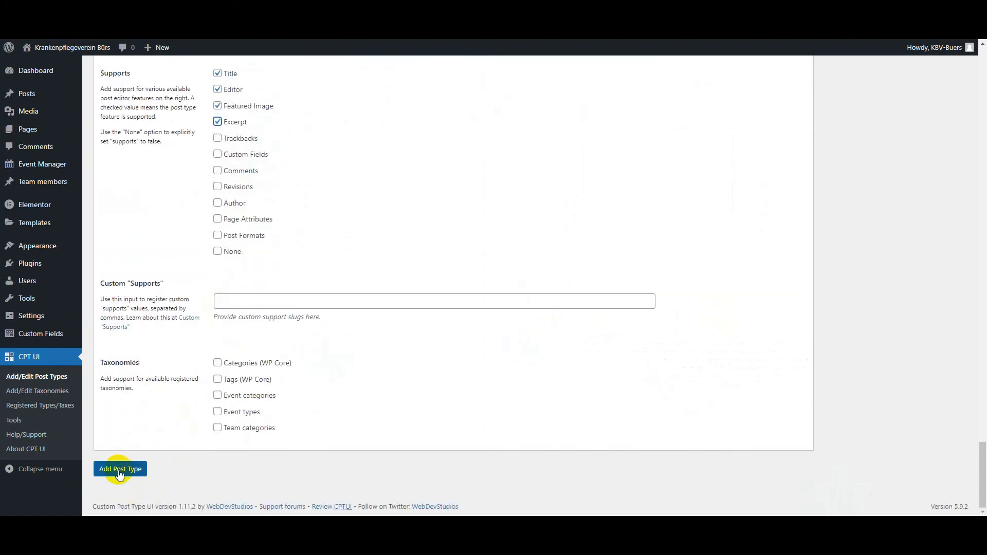
pyautogui.click(119, 470)
# Step: Open the existing LEISTUNGEN page for editing from the pages list in a separate tab to check its permalink
pyautogui.moveTo(50, 304)
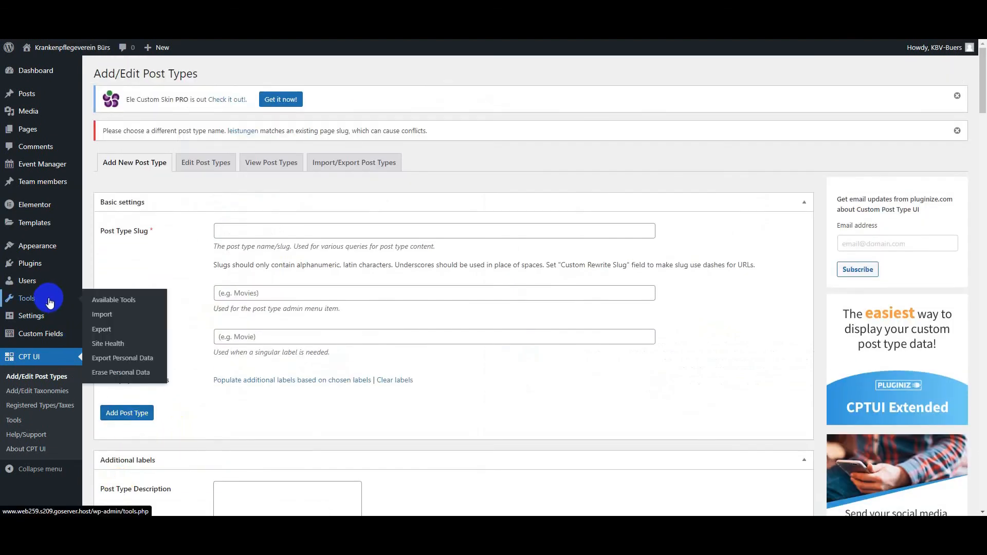
pyautogui.moveTo(32, 215)
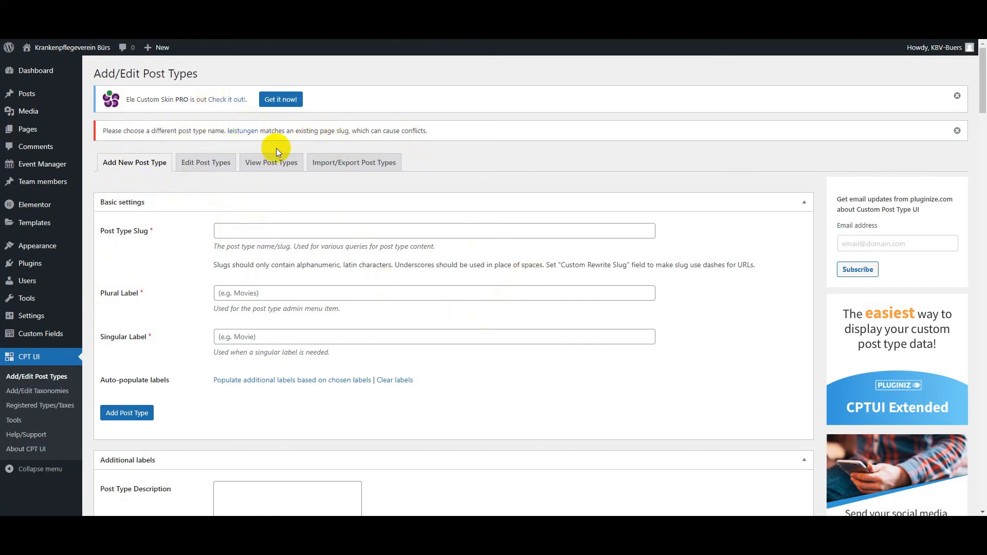
pyautogui.rightClick(32, 132)
pyautogui.click(49, 141)
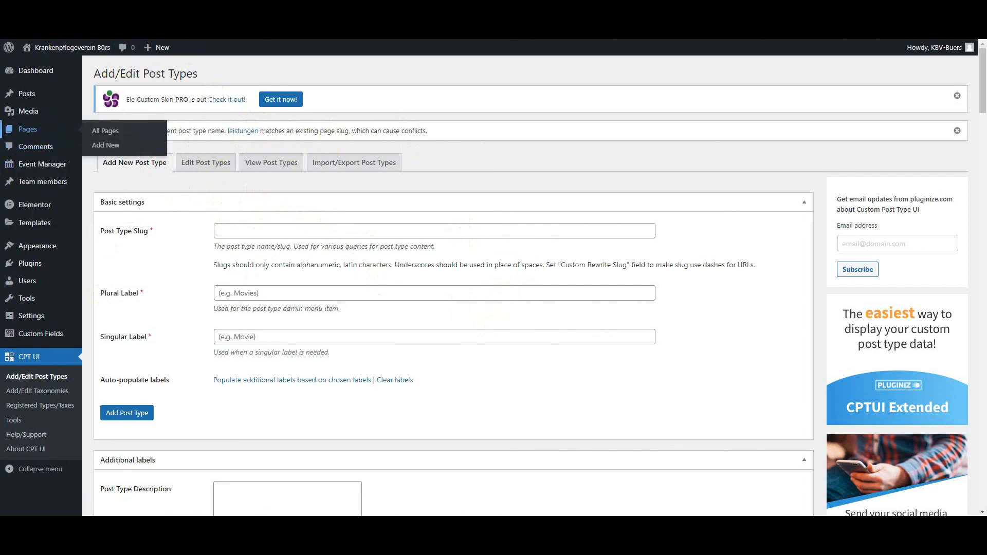
pyautogui.hotkey('ctrl', 'Tab')
pyautogui.scroll(-2, 198, 463)
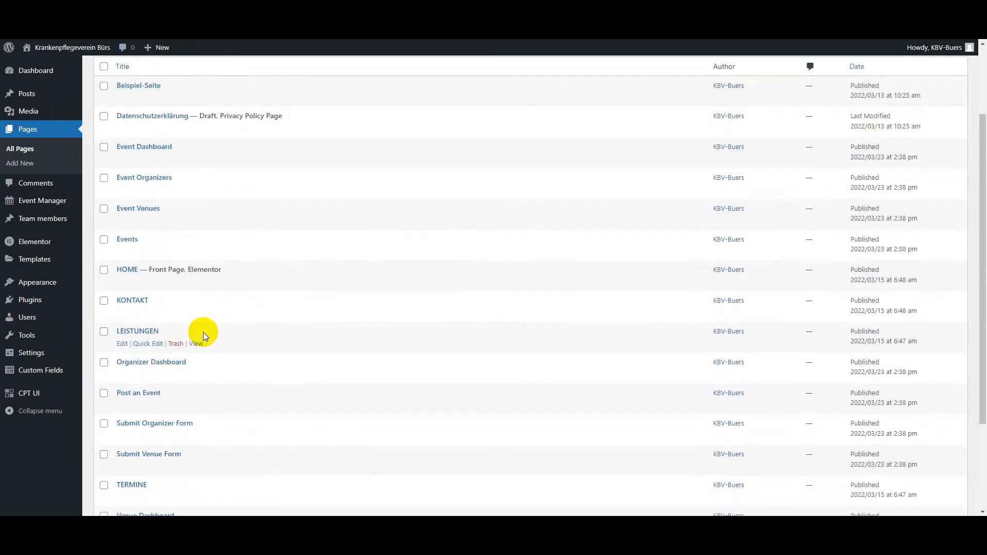
pyautogui.click(123, 344)
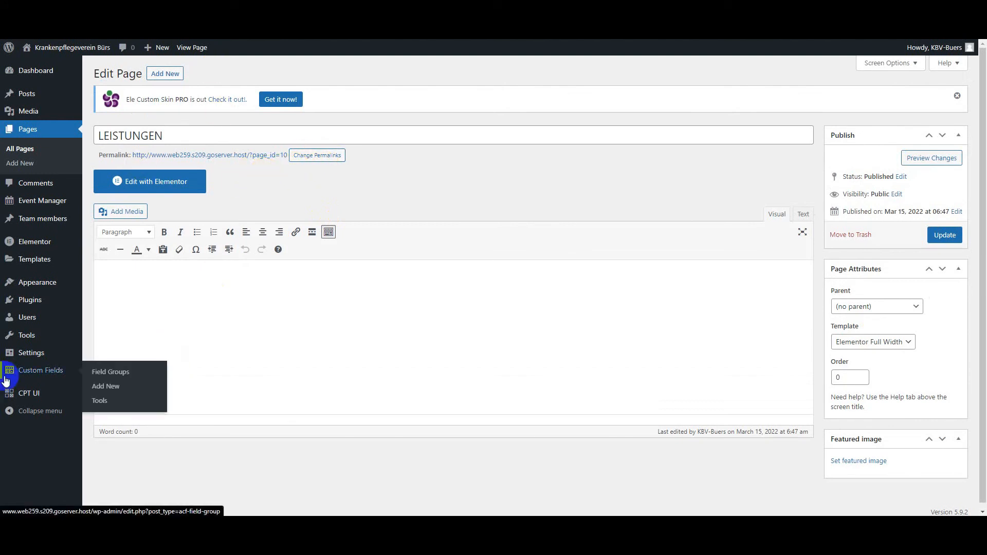
# Step: Set the site's permalink structure to Post name and save the permalink settings
pyautogui.moveTo(58, 343)
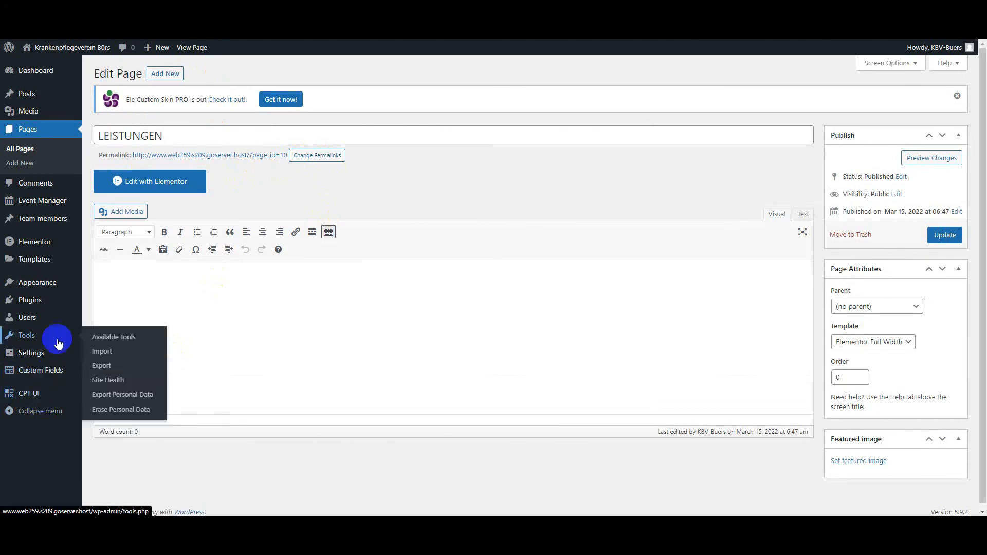
pyautogui.click(40, 360)
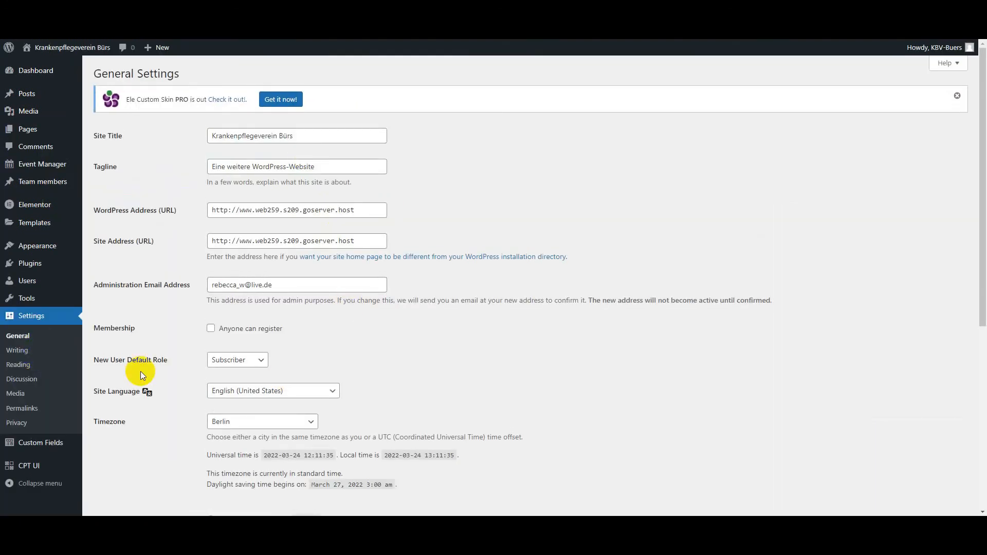
pyautogui.click(21, 408)
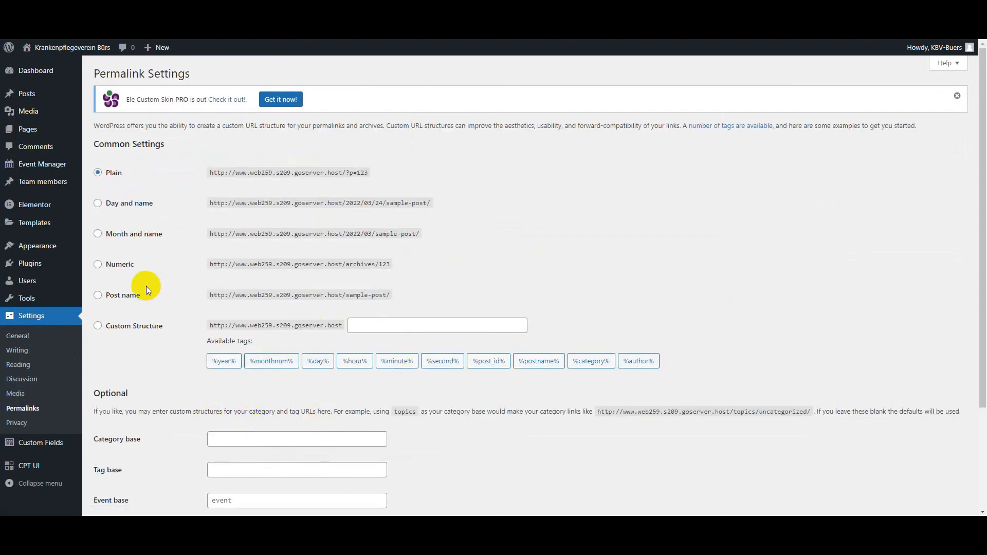
pyautogui.click(124, 300)
pyautogui.scroll(-3, 131, 447)
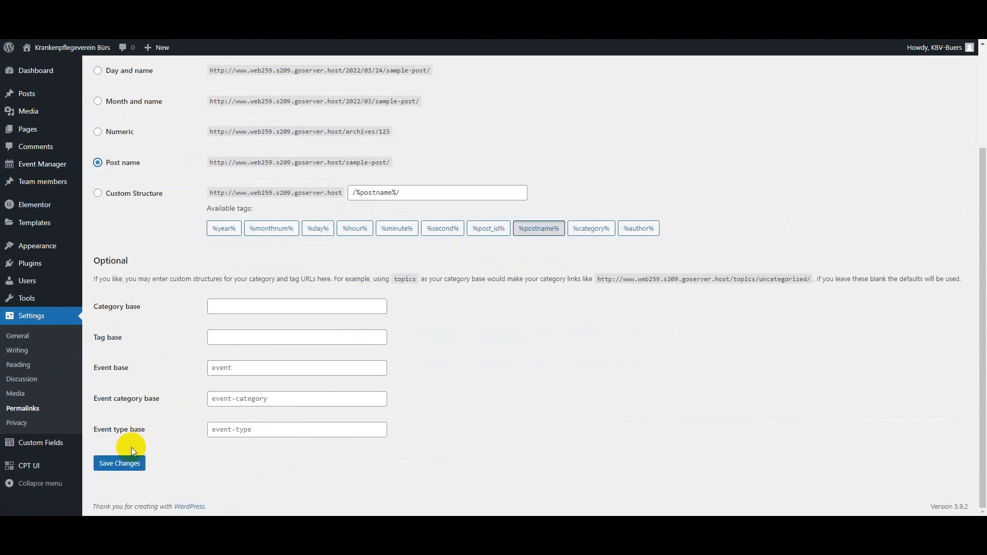
pyautogui.click(132, 463)
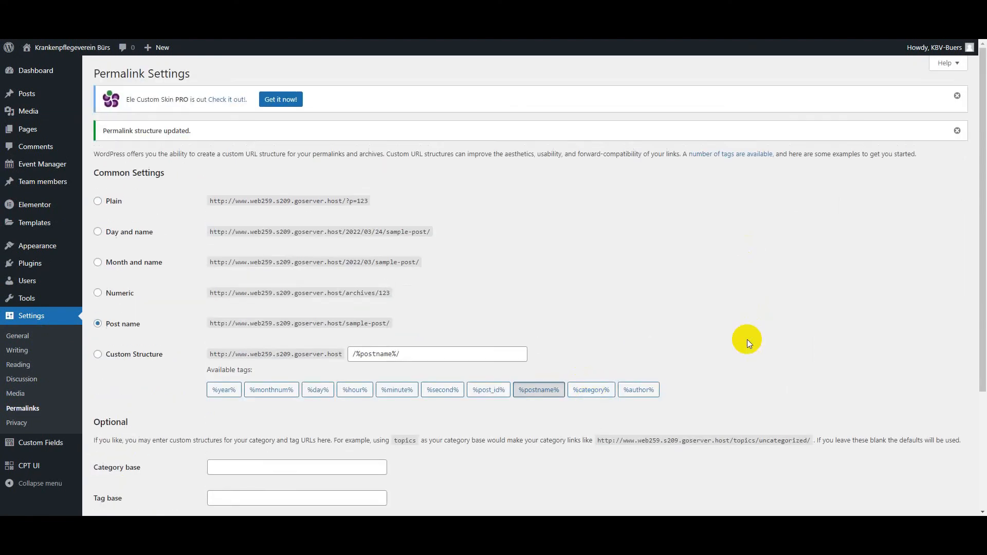
pyautogui.scroll(-3, 177, 406)
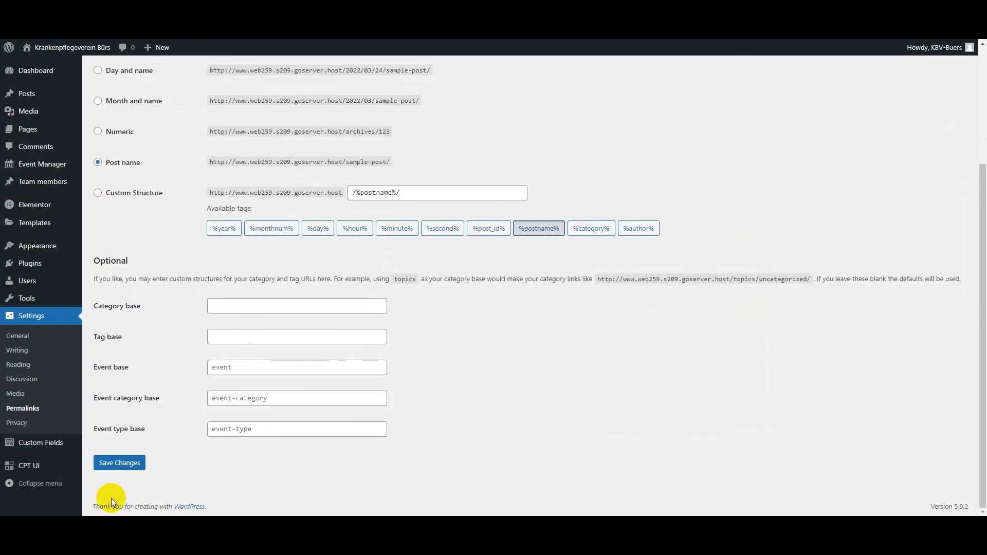
pyautogui.click(115, 467)
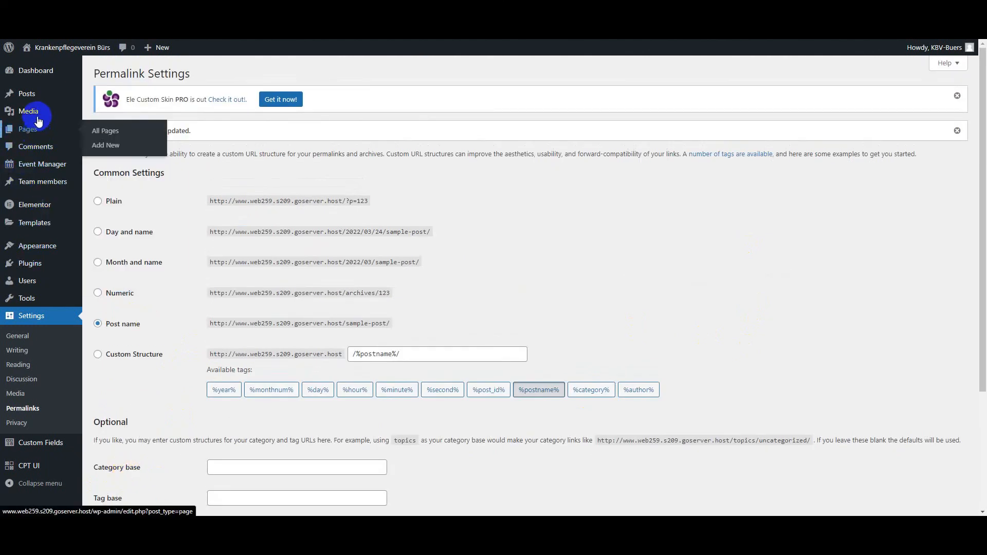
# Step: Change the LEISTUNGEN page's permalink slug to leistungens and update the page
pyautogui.moveTo(42, 135)
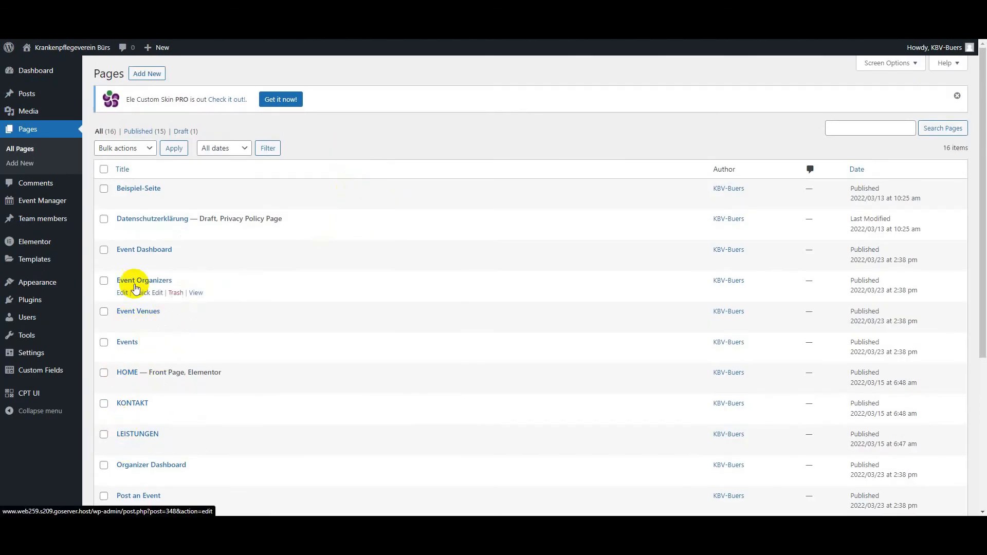
pyautogui.scroll(-5, 132, 281)
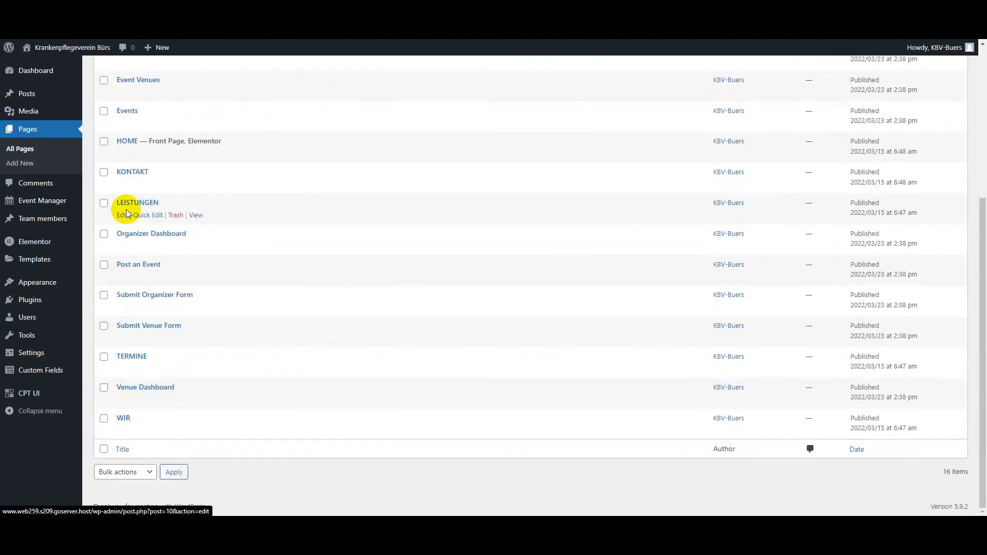
pyautogui.click(123, 214)
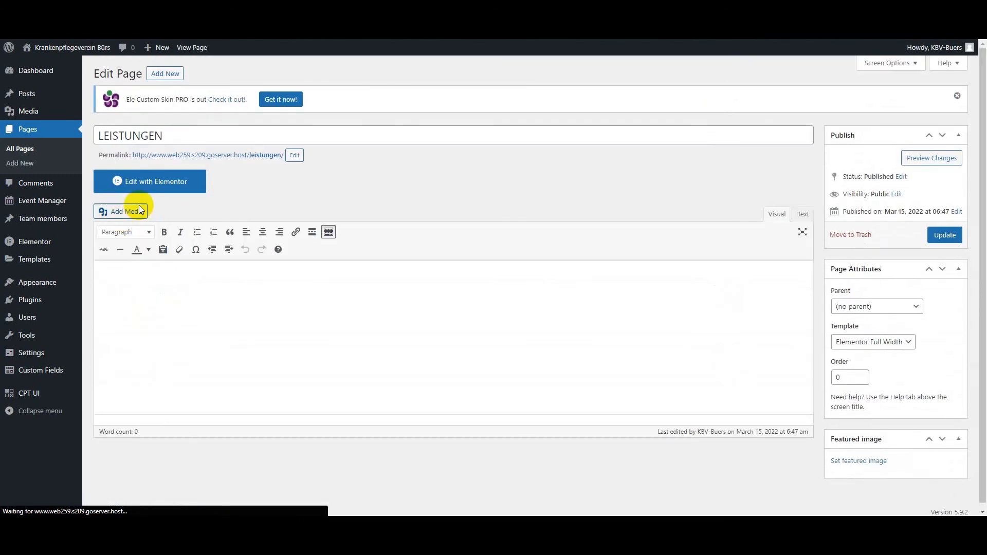
pyautogui.click(295, 155)
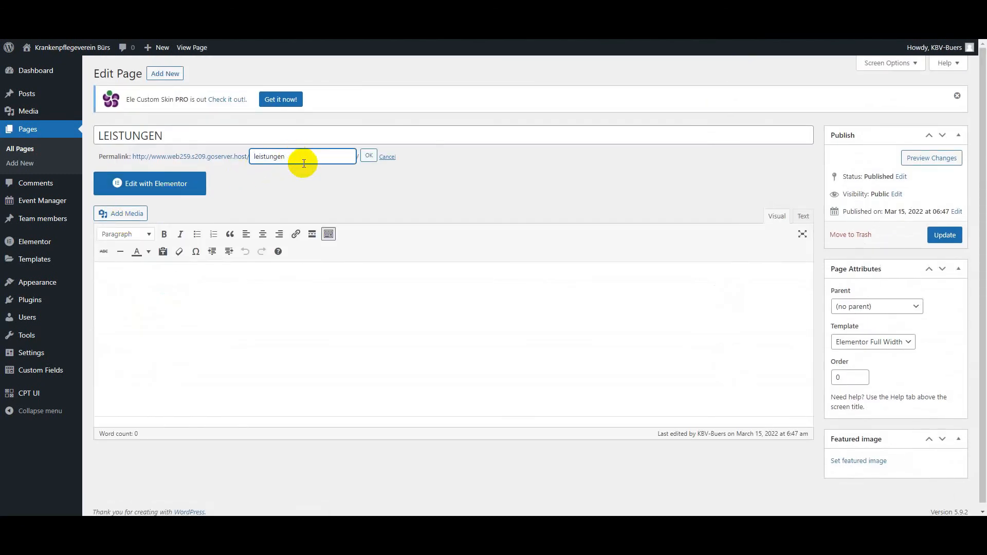
pyautogui.click(374, 159)
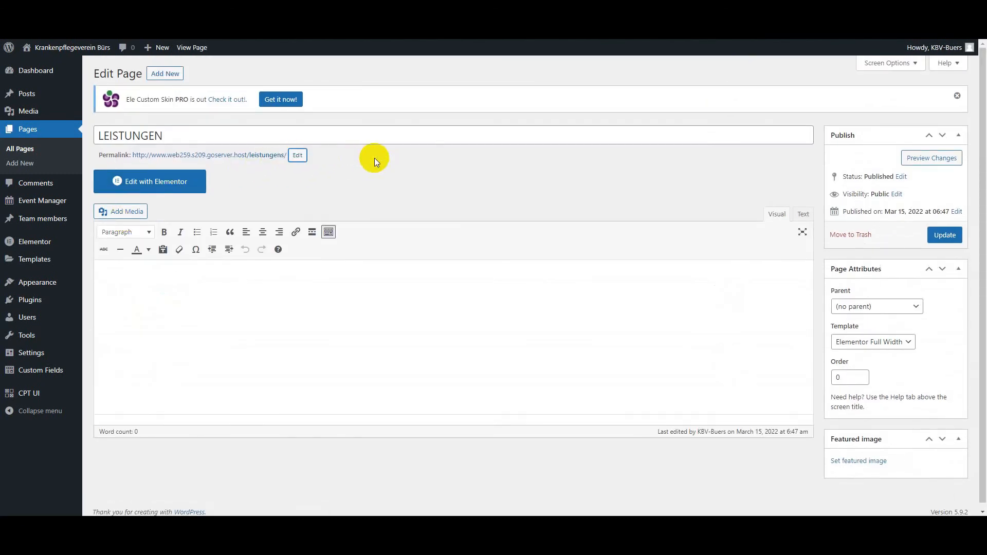
pyautogui.click(949, 233)
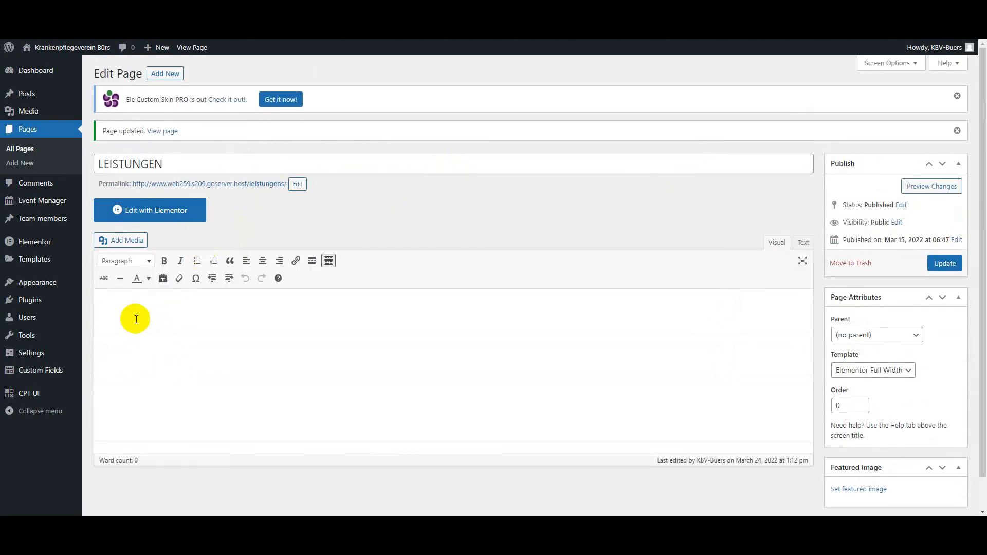
# Step: In Custom Post Type UI, start a new post type with slug leistungen and plural and singular labels LEISTUNGEN
pyautogui.click(51, 366)
pyautogui.moveTo(27, 393)
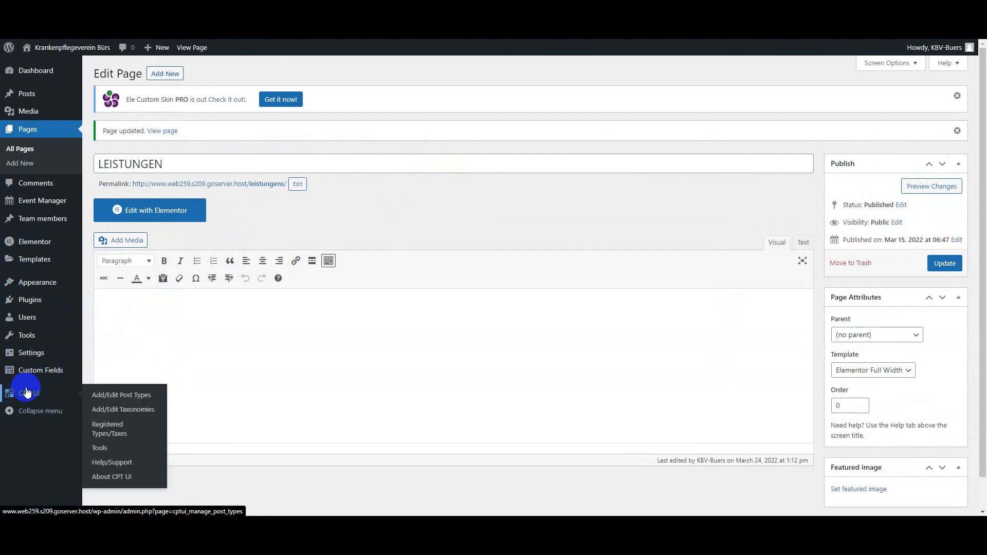
pyautogui.click(122, 395)
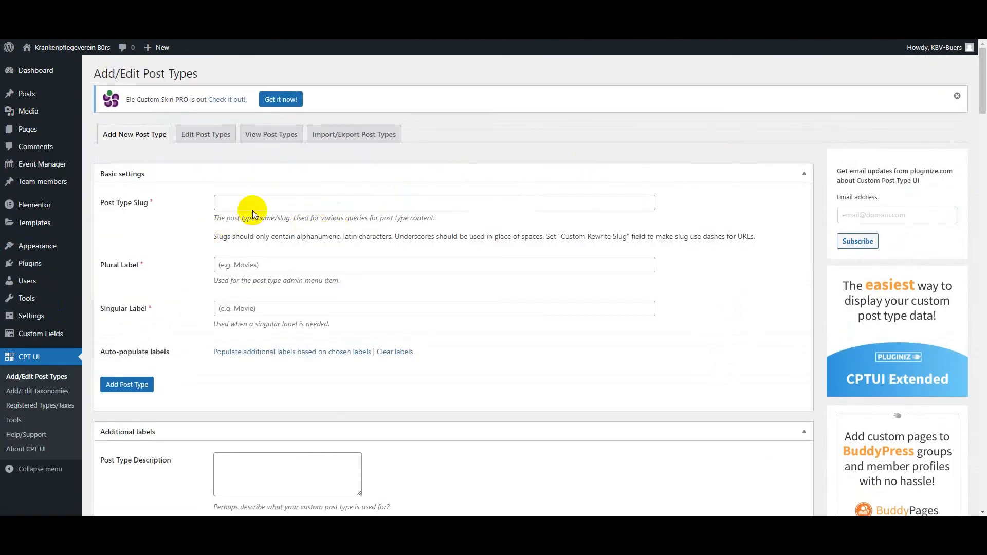
pyautogui.click(249, 202)
pyautogui.write('leistungen')
pyautogui.click(233, 264)
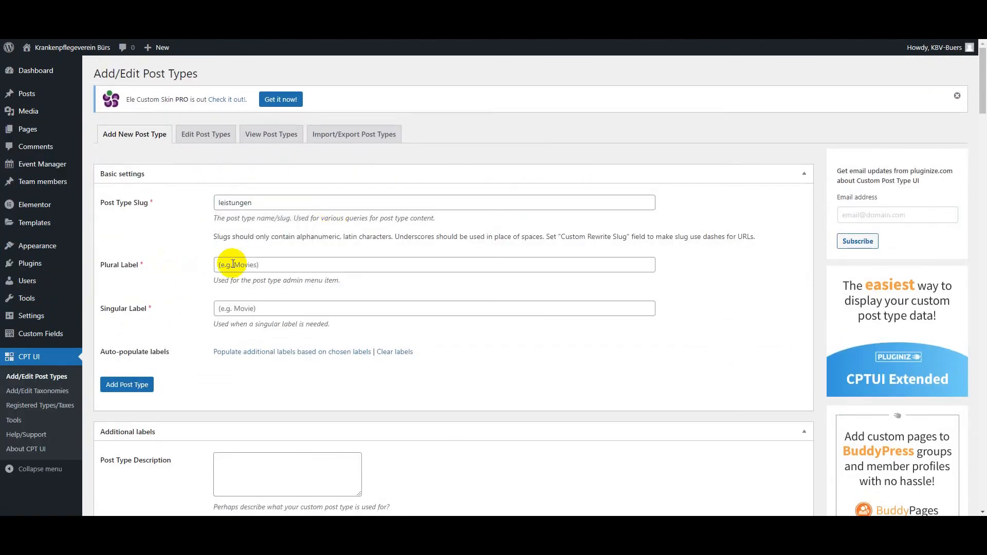
pyautogui.write('LEISTUNGEN')
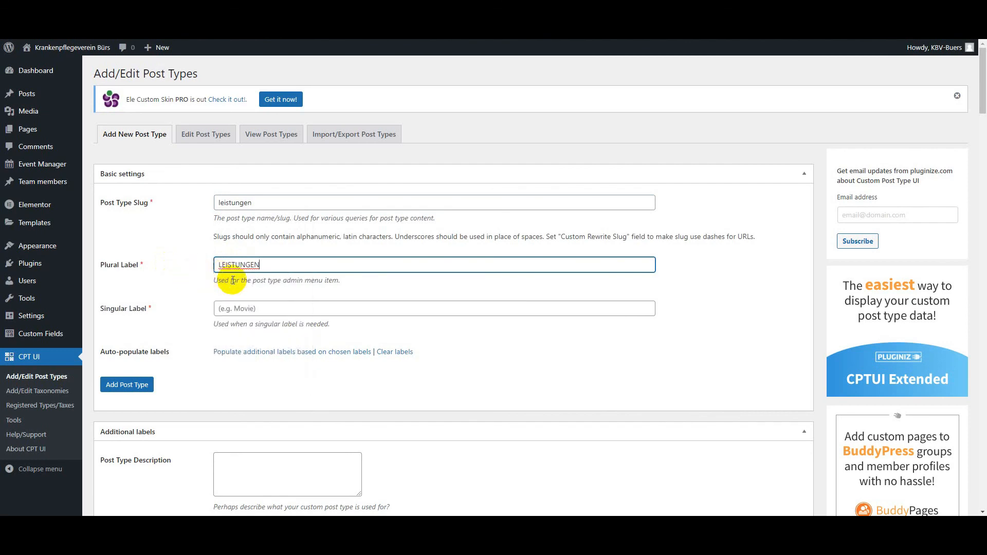
pyautogui.click(220, 308)
pyautogui.write('LEISTUNGEN')
# Step: Set Has Archive and Hierarchical to True for the leistungen post type
pyautogui.scroll(-10, 178, 360)
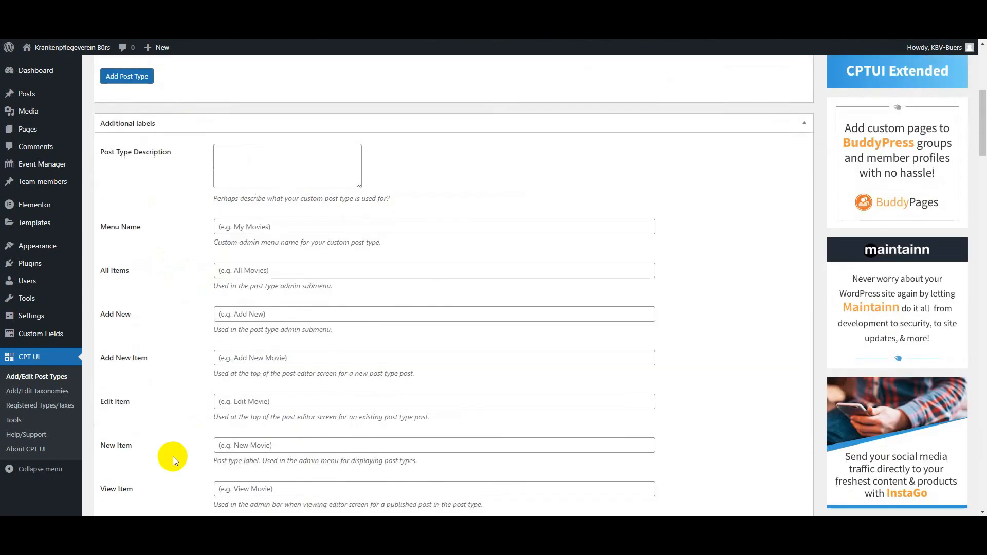
pyautogui.scroll(-20, 178, 385)
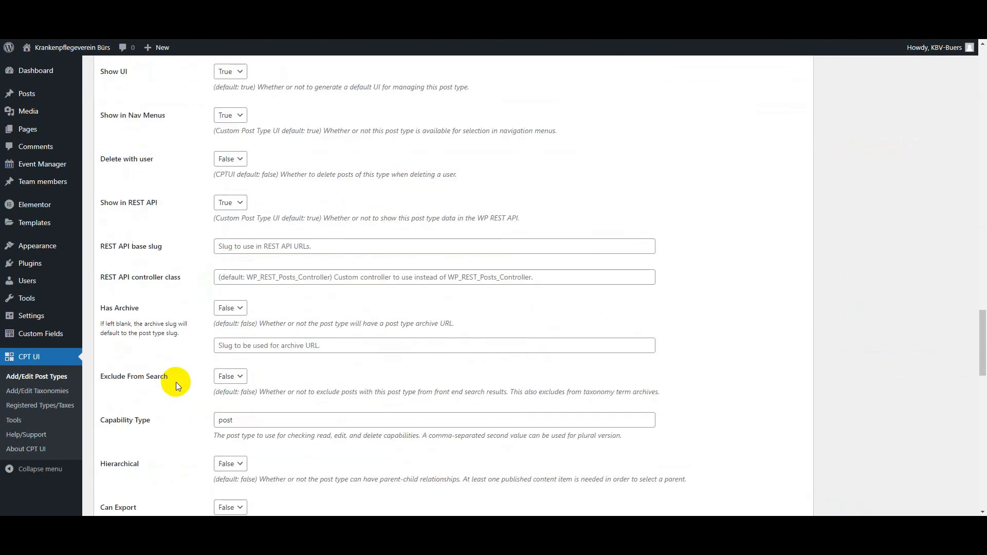
pyautogui.click(229, 308)
pyautogui.scroll(-4, 186, 402)
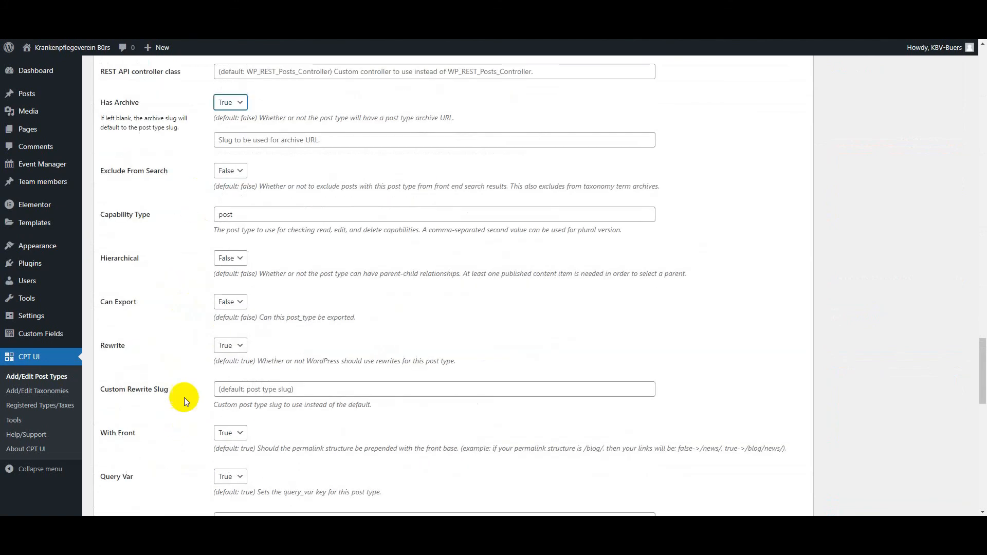
pyautogui.click(230, 265)
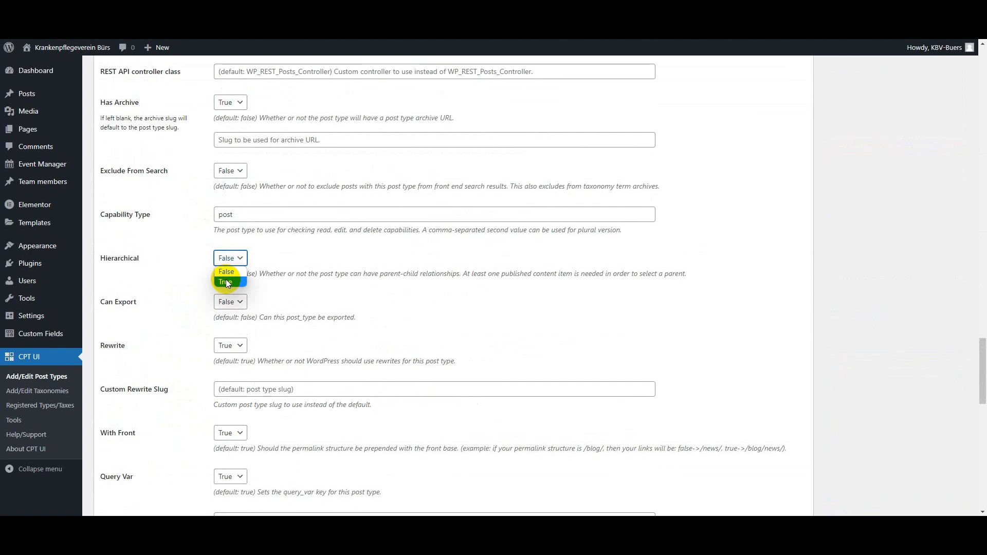
pyautogui.click(226, 282)
# Step: Enable Excerpt support for the leistungen post type and add the post type
pyautogui.scroll(-9, 137, 419)
pyautogui.scroll(-3, 161, 417)
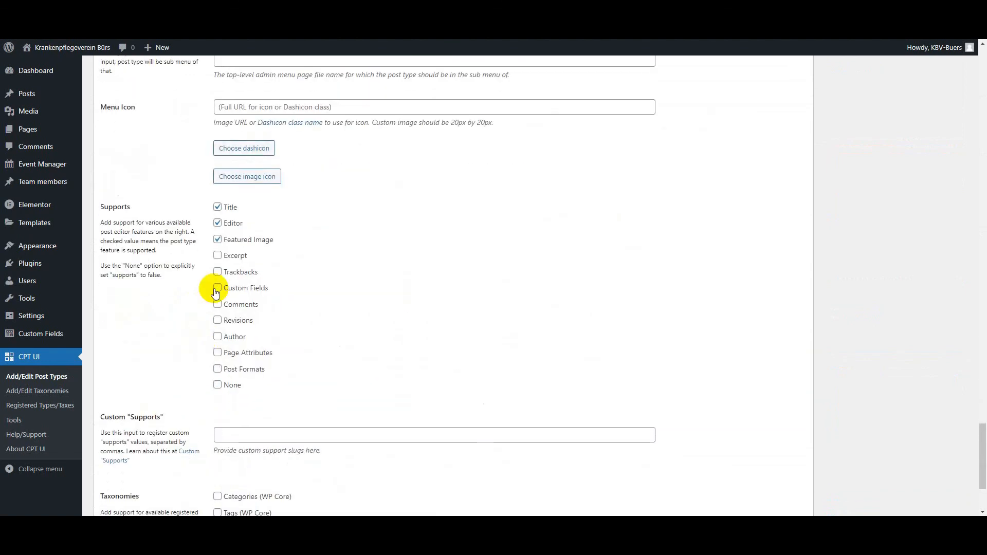
pyautogui.click(217, 255)
pyautogui.scroll(-3, 119, 437)
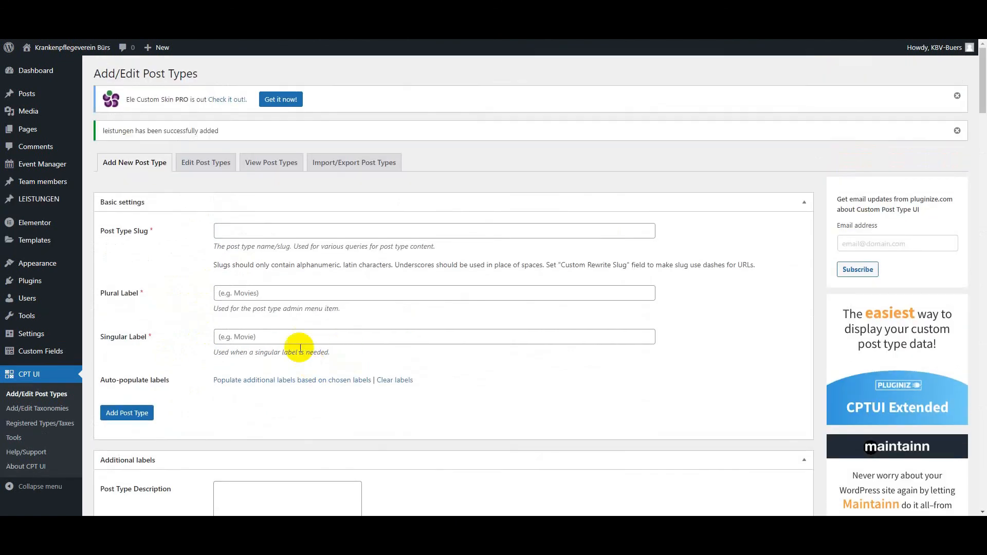
# Step: Open the new LEISTUNGEN post type and switch to Figma to examine the content of the service cards
pyautogui.moveTo(218, 128); pyautogui.dragTo(126, 141)
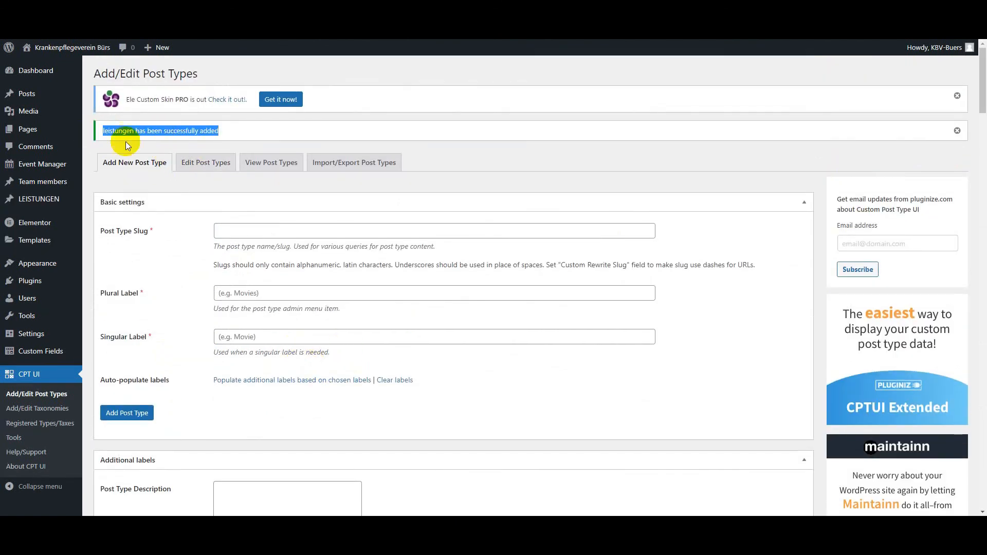
pyautogui.click(50, 204)
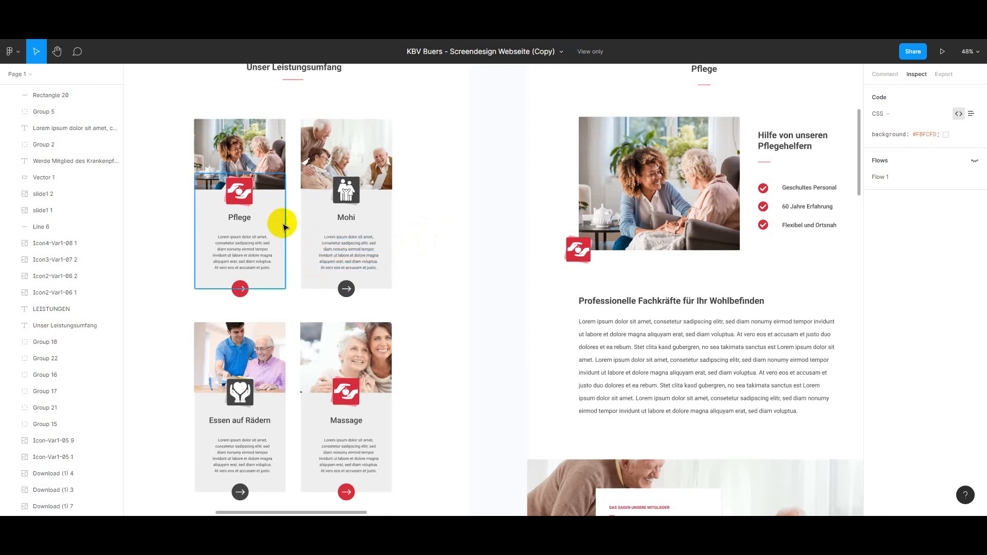
pyautogui.scroll(1, 313, 246)
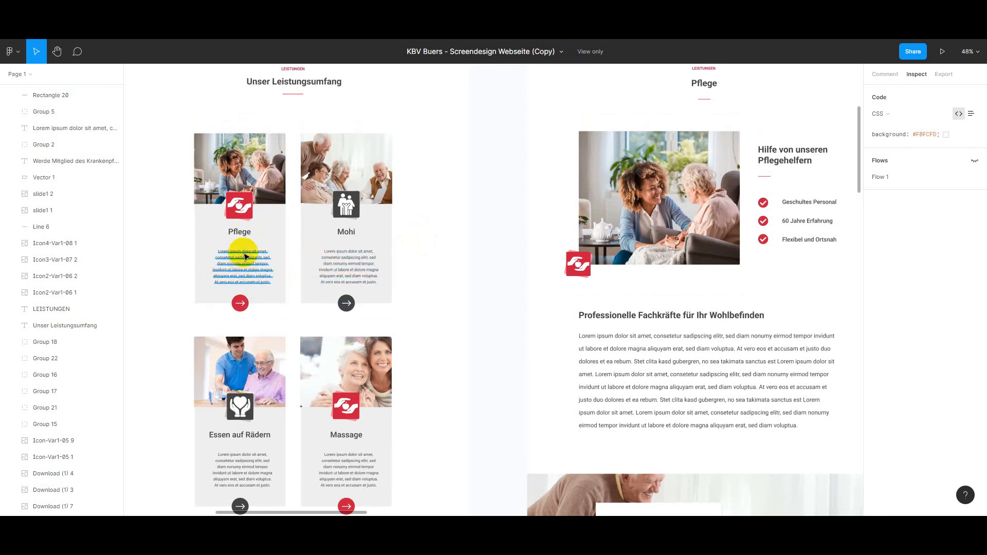
# Step: Copy the title text "Pflege" from the first service card in the Figma design
pyautogui.click(233, 234)
pyautogui.rightClick(234, 232)
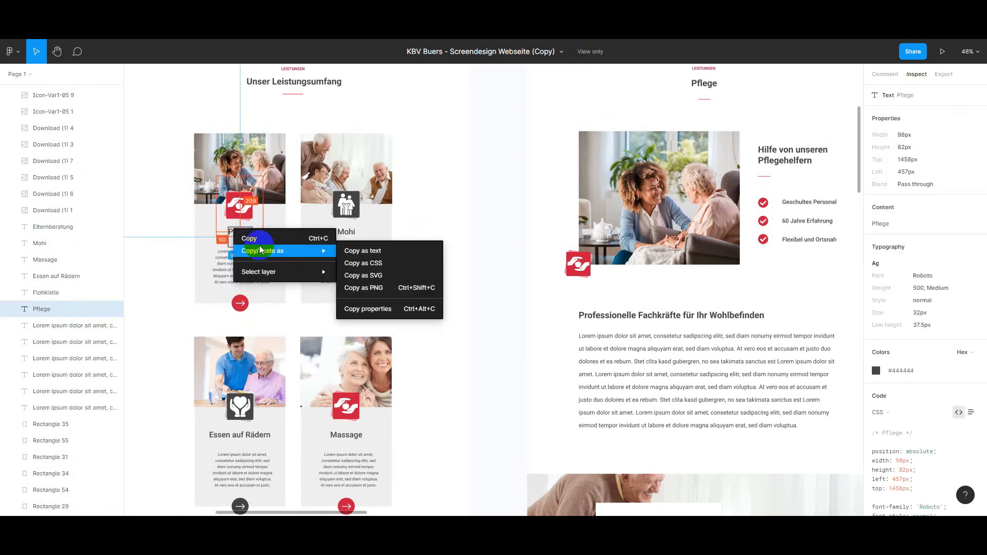
pyautogui.click(260, 239)
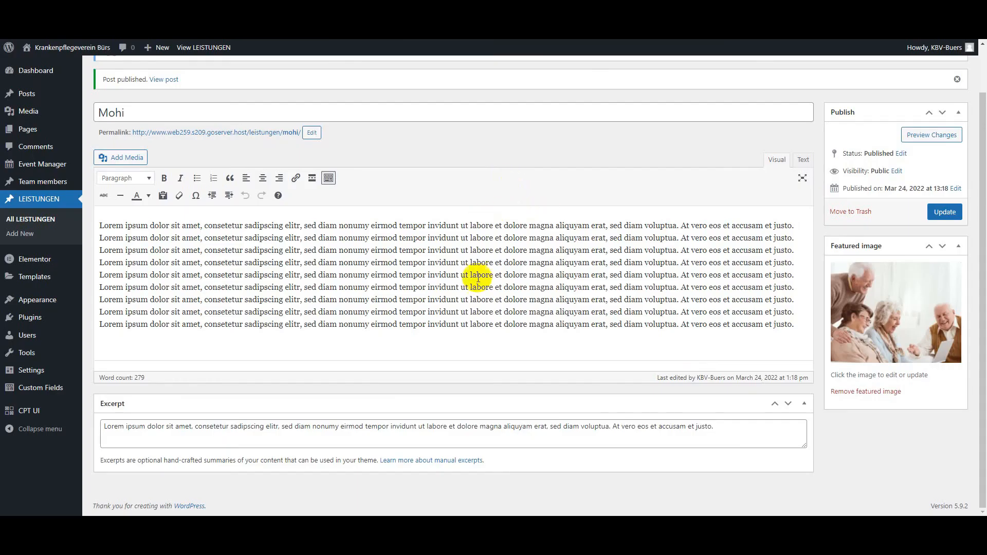
# Step: Open the list of all LEISTUNGEN posts in WordPress, and examine the Pflege card's image, title and text in Figma
pyautogui.scroll(1, 411, 252)
pyautogui.click(31, 221)
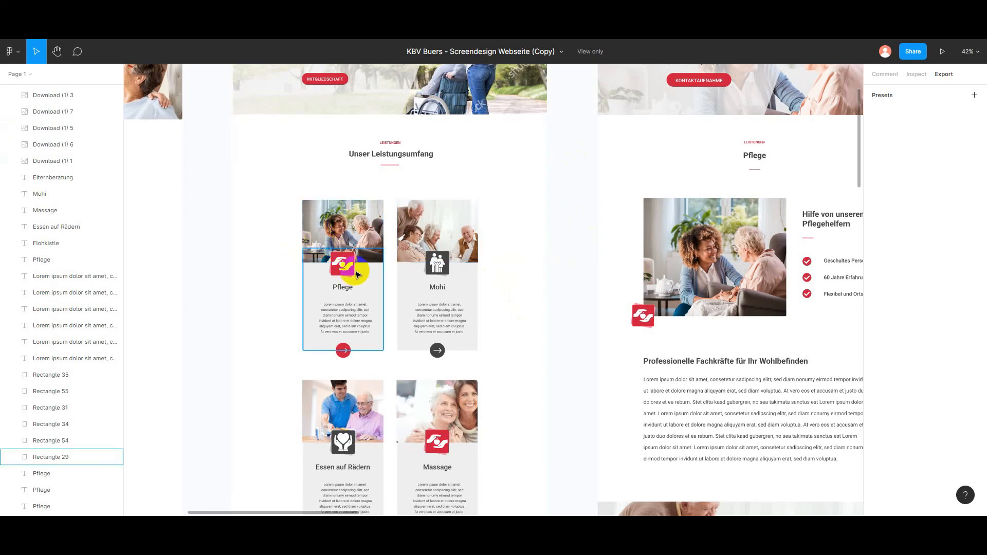
pyautogui.scroll(2, 359, 271)
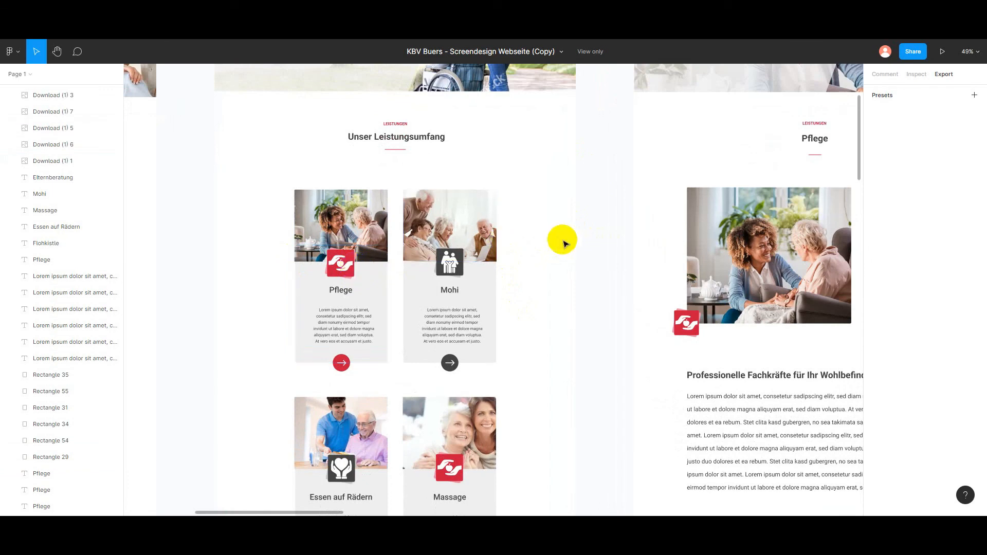
pyautogui.click(347, 207)
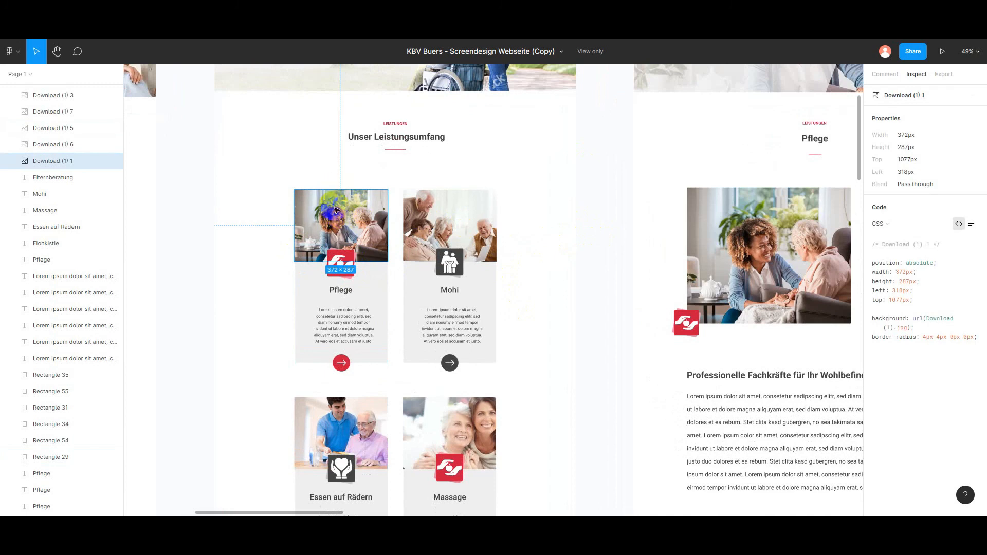
pyautogui.click(337, 298)
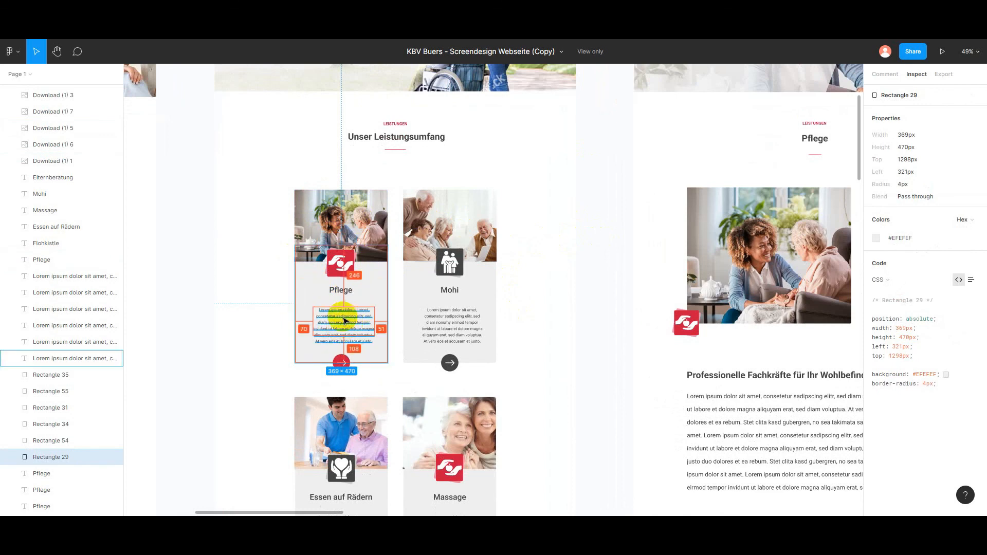
pyautogui.click(600, 253)
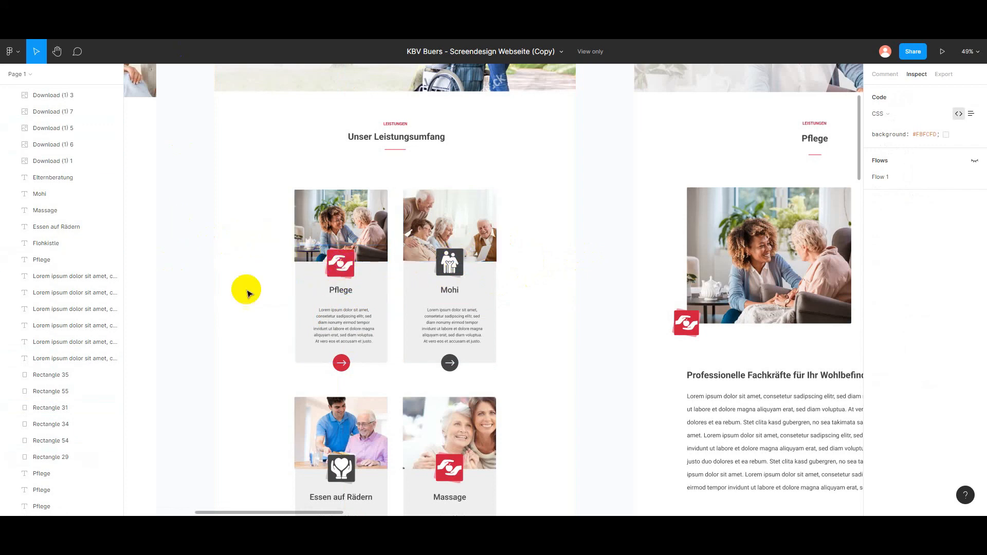
pyautogui.scroll(-2, 193, 260)
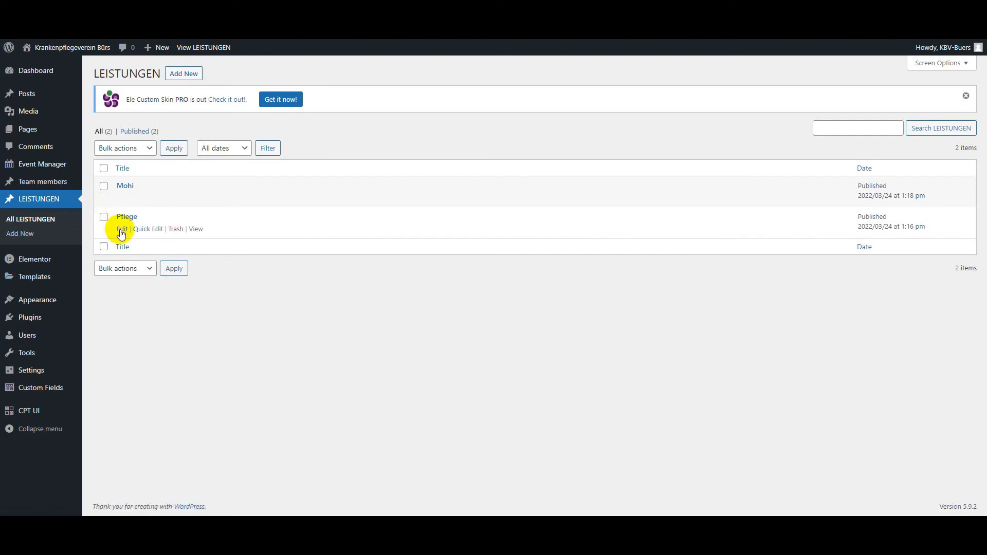
# Step: Open the Pflege post for editing in WordPress and review its title, content, excerpt and featured image
pyautogui.click(122, 229)
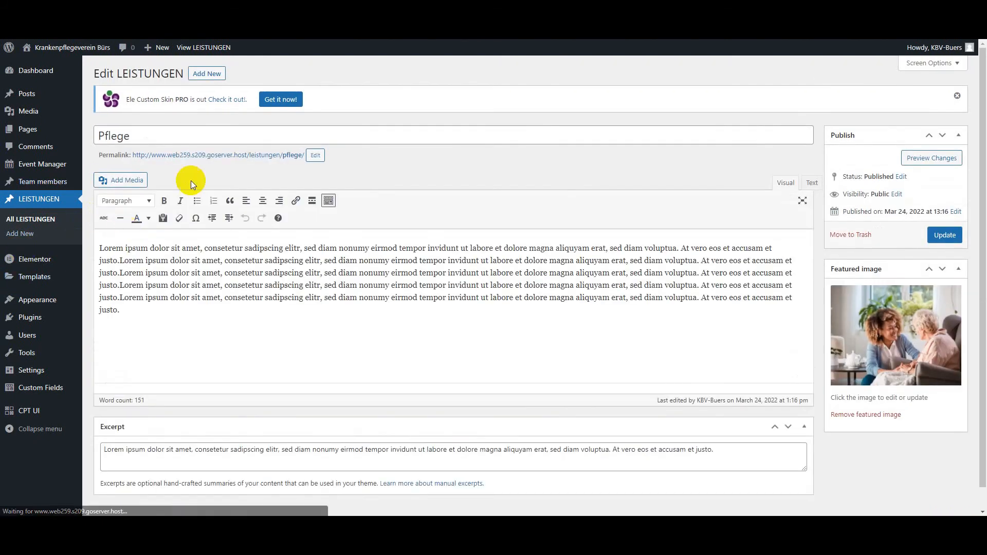
pyautogui.scroll(-1, 452, 174)
pyautogui.click(160, 121)
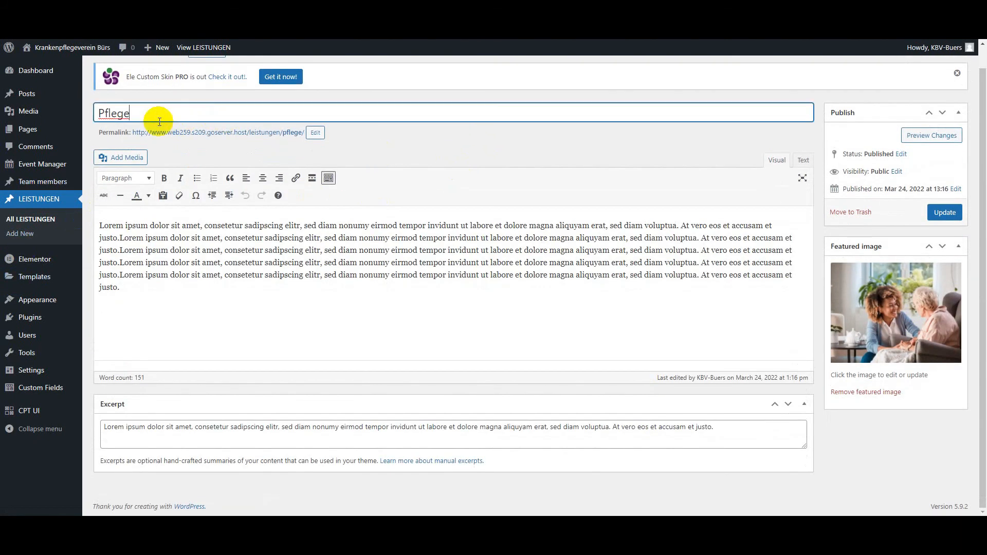
pyautogui.click(238, 262)
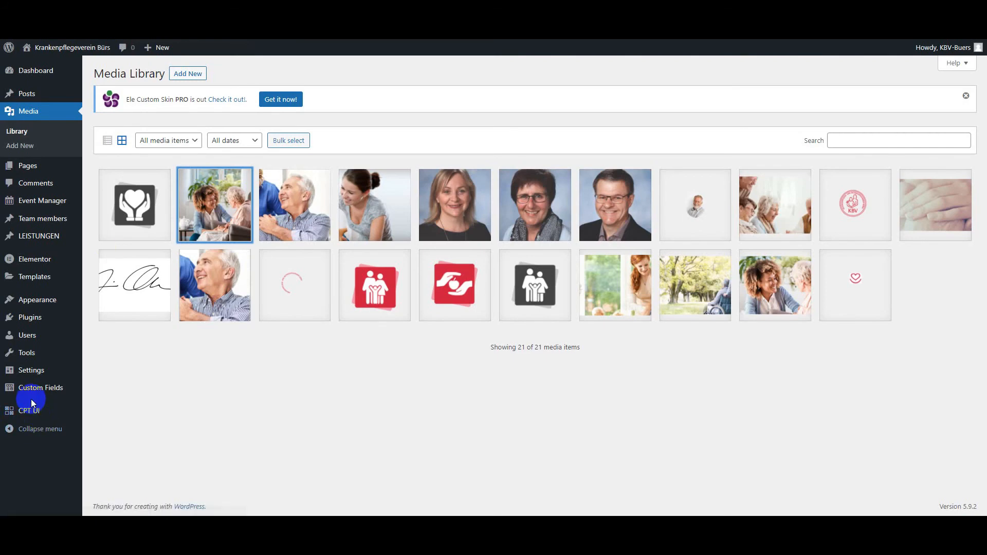
# Step: Open the installed plugins and look through the list for the Advanced Custom Fields plugin
pyautogui.click(29, 319)
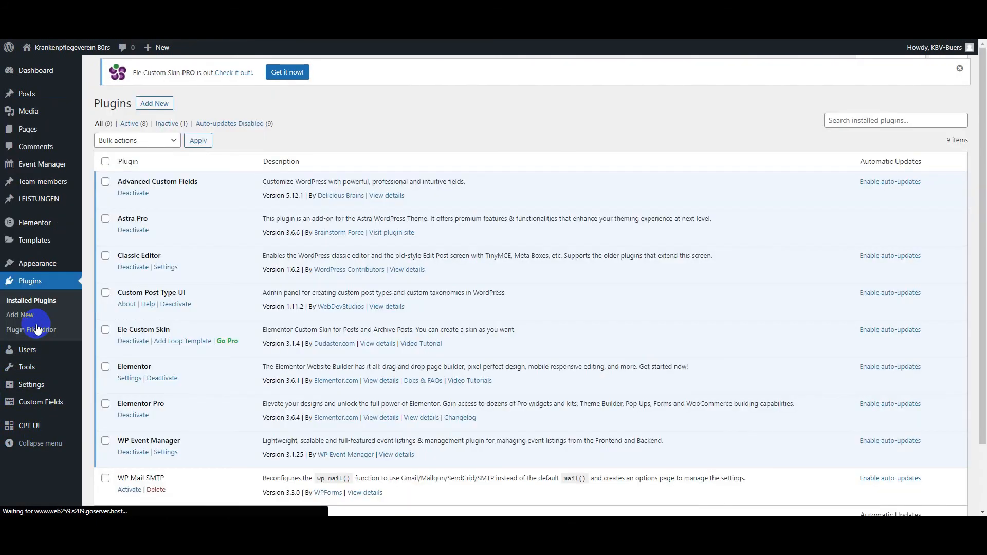
pyautogui.scroll(-3, 187, 325)
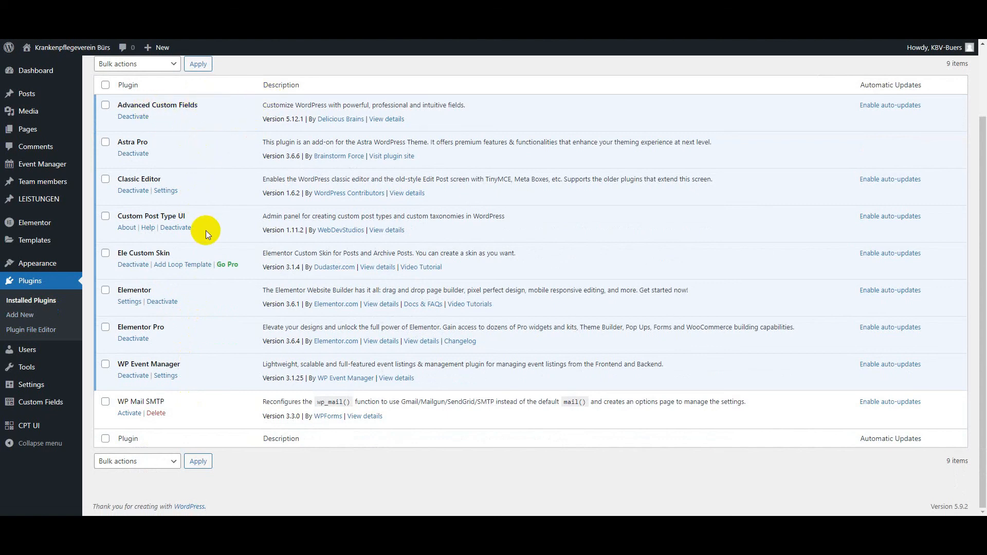
pyautogui.scroll(1, 206, 232)
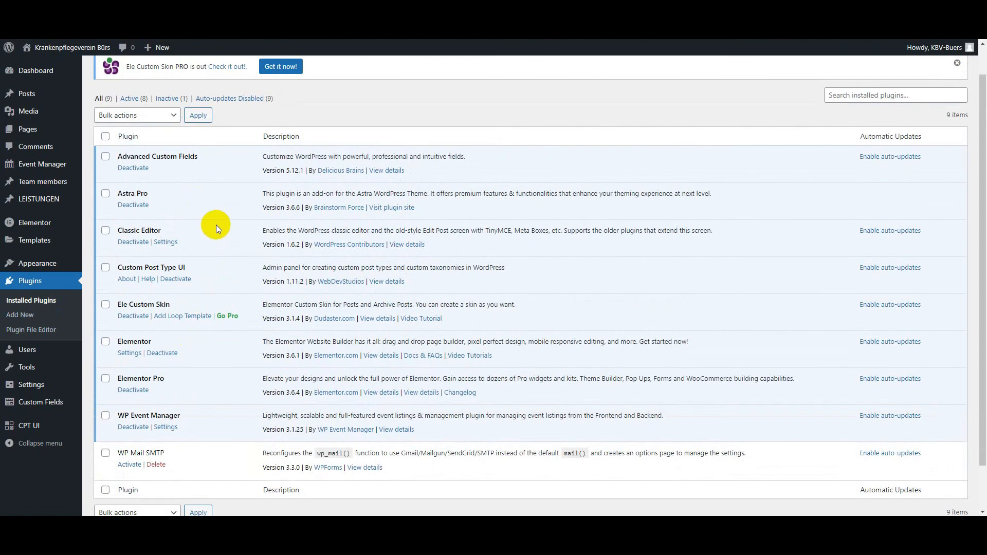
# Step: Start a new custom field group titled LEISTUNGEN, using the section label copied from Figma, and set its location rule to the LEISTUNGEN post type
pyautogui.click(37, 410)
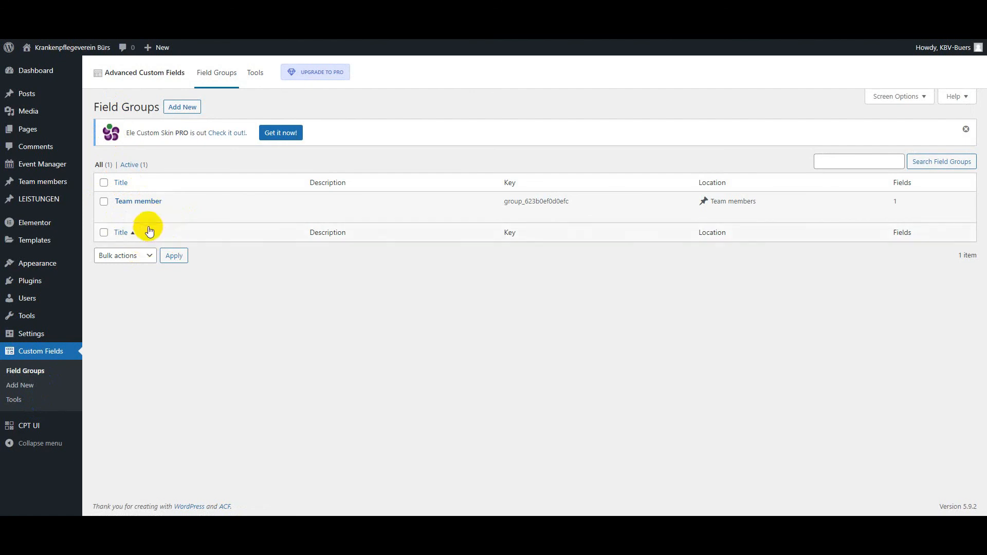
pyautogui.click(186, 106)
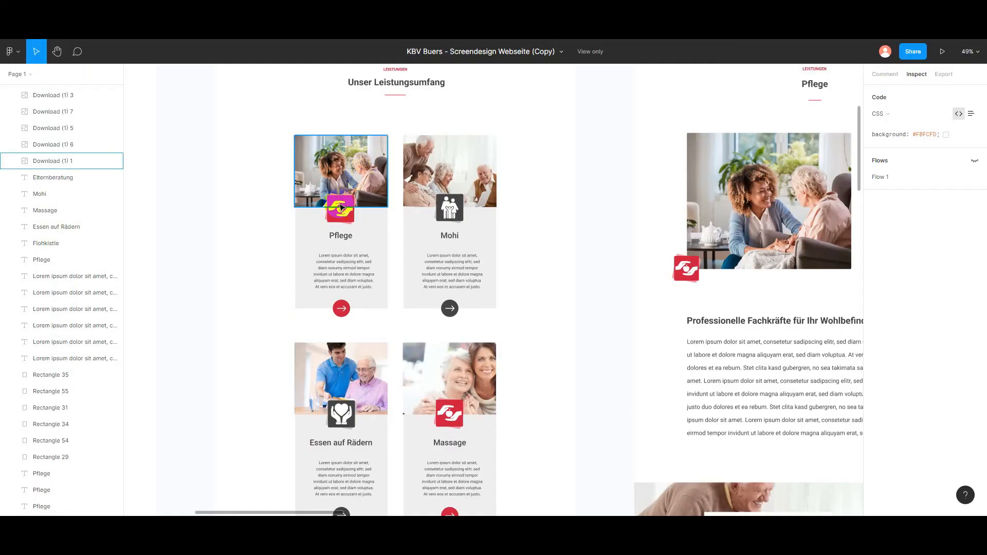
pyautogui.scroll(2, 395, 118)
pyautogui.click(397, 116)
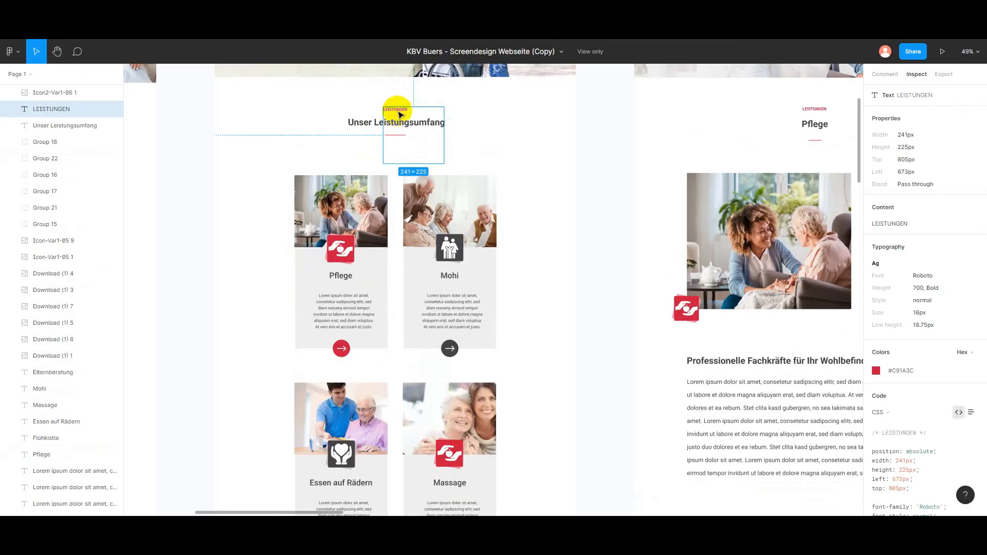
pyautogui.rightClick(408, 119)
pyautogui.click(417, 117)
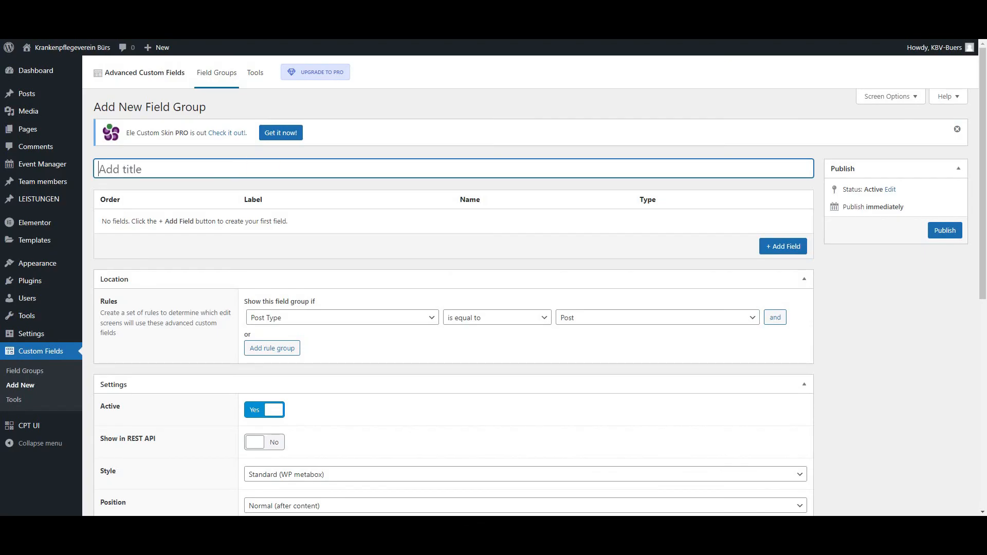
pyautogui.hotkey('ctrl', 'v')
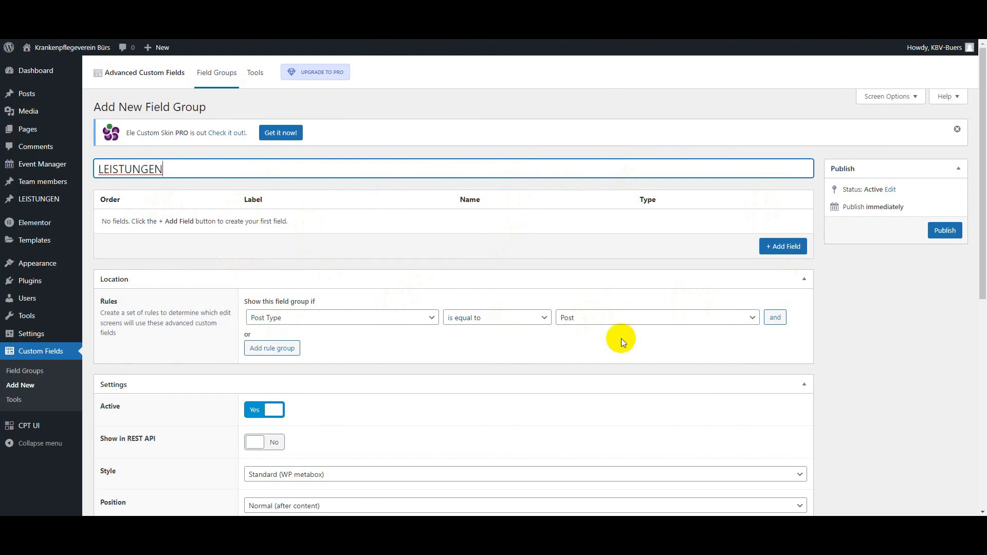
pyautogui.click(606, 319)
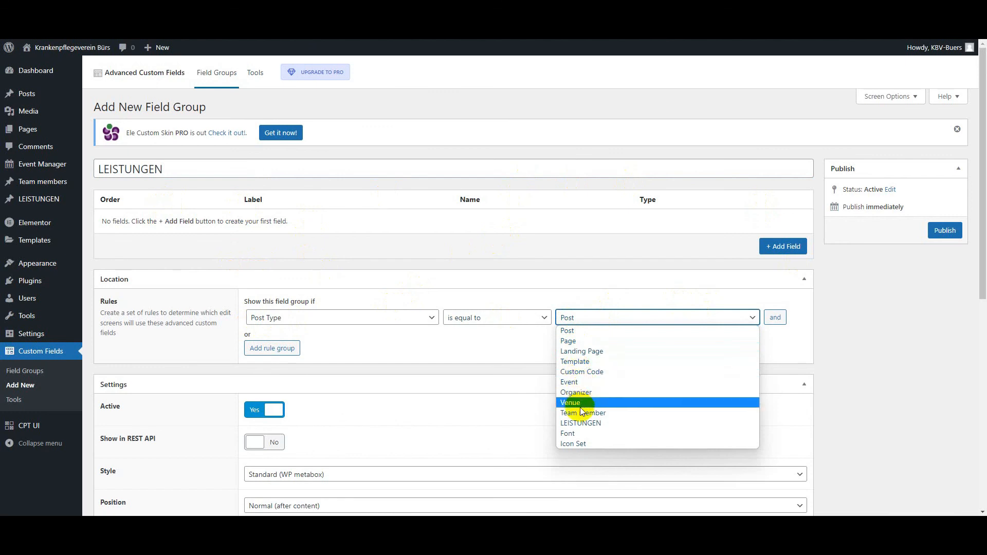
pyautogui.click(604, 424)
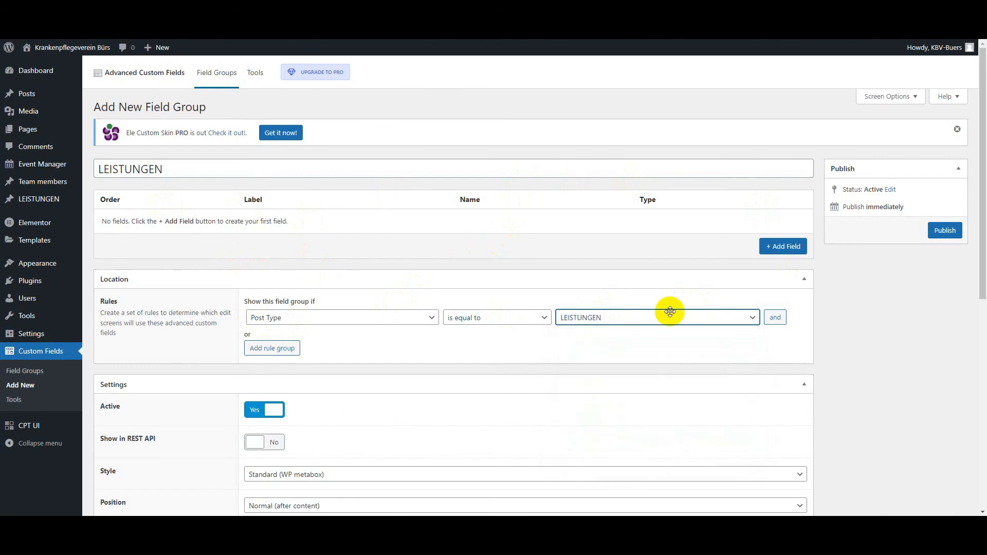
# Step: Add a field to the group with the label LEISTUNGEN_small_img and the name leistungen_small_img
pyautogui.click(777, 246)
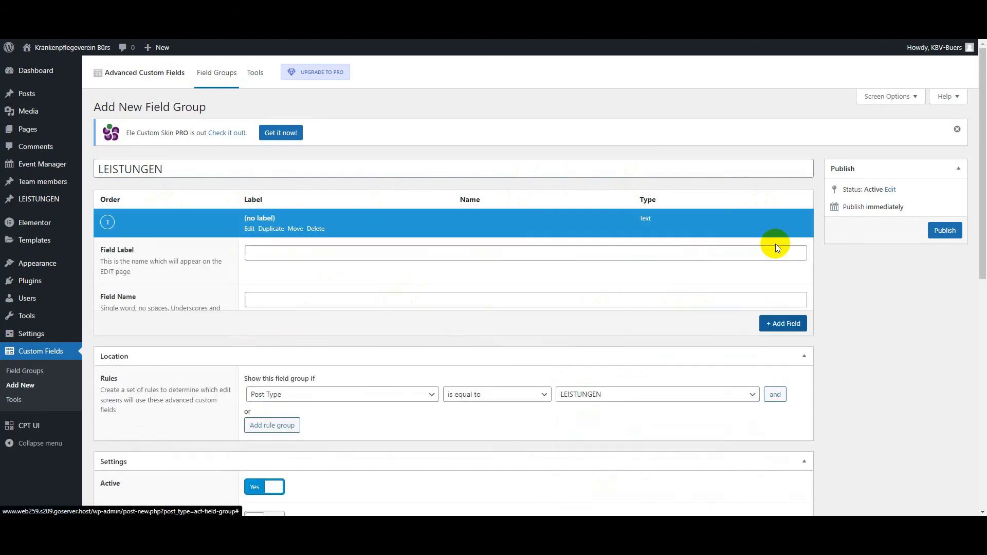
pyautogui.scroll(-2, 309, 255)
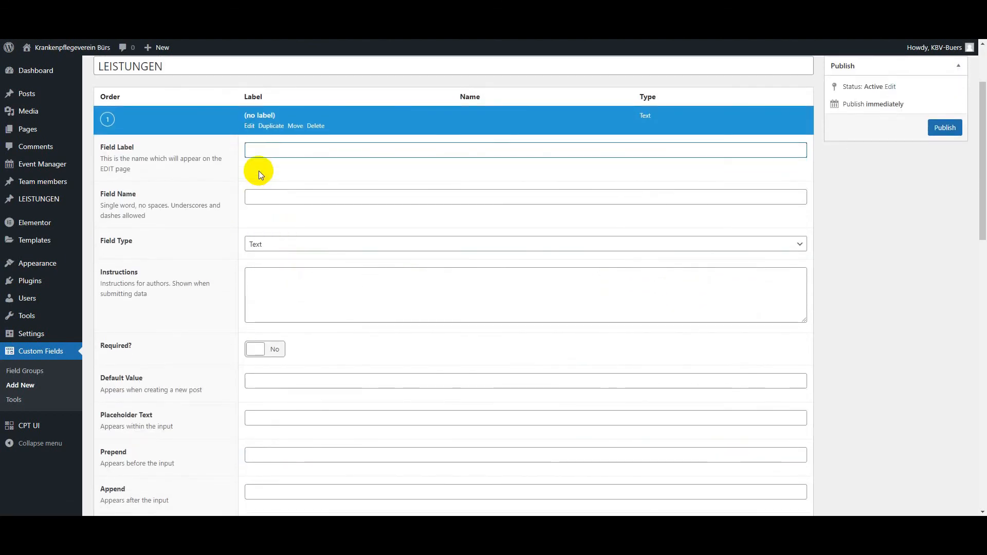
pyautogui.hotkey('ctrl', 'v')
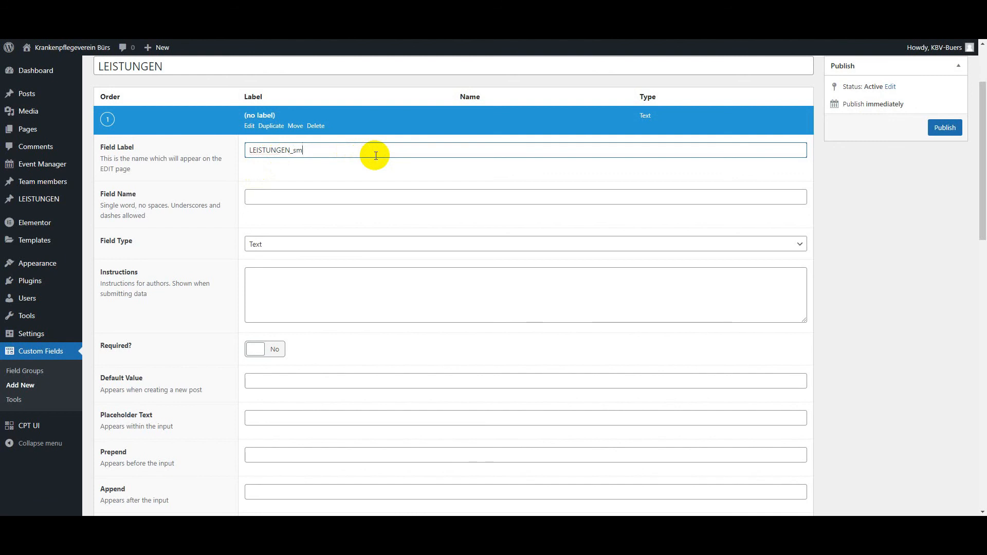
pyautogui.write('all_img')
pyautogui.press('Tab')
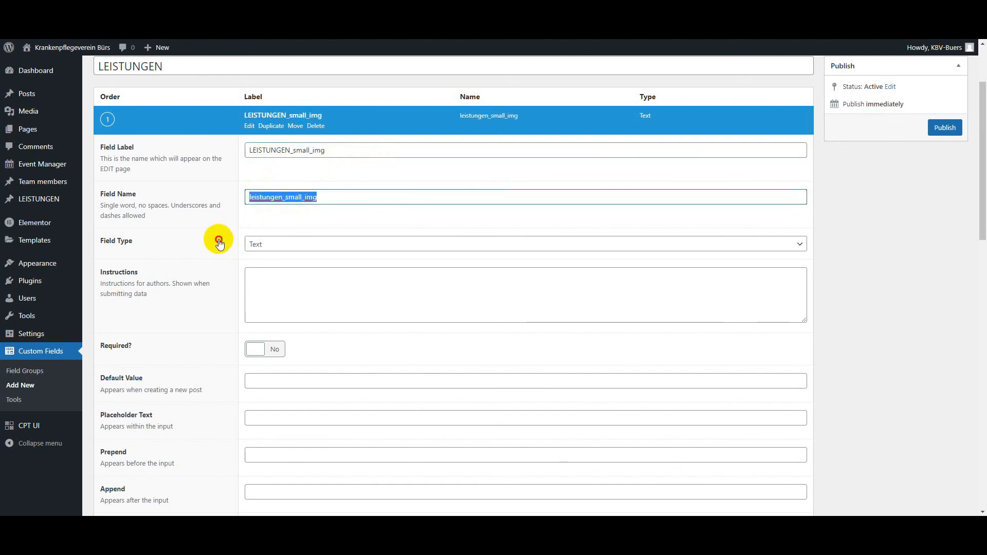
pyautogui.press('Tab')
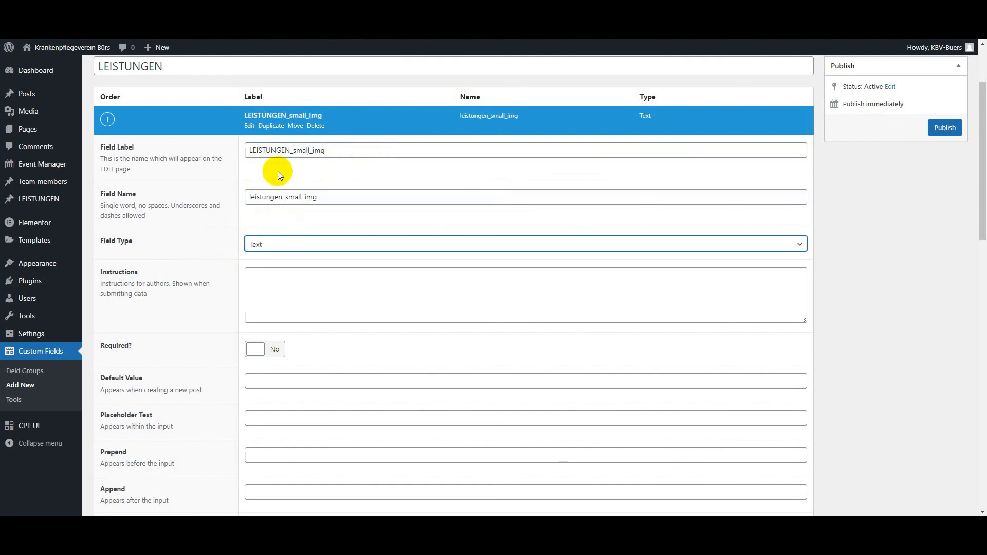
# Step: Change the field's label to "Small Image", keeping the name leistungen_small_img
pyautogui.click(294, 150)
pyautogui.press('BackSpace')
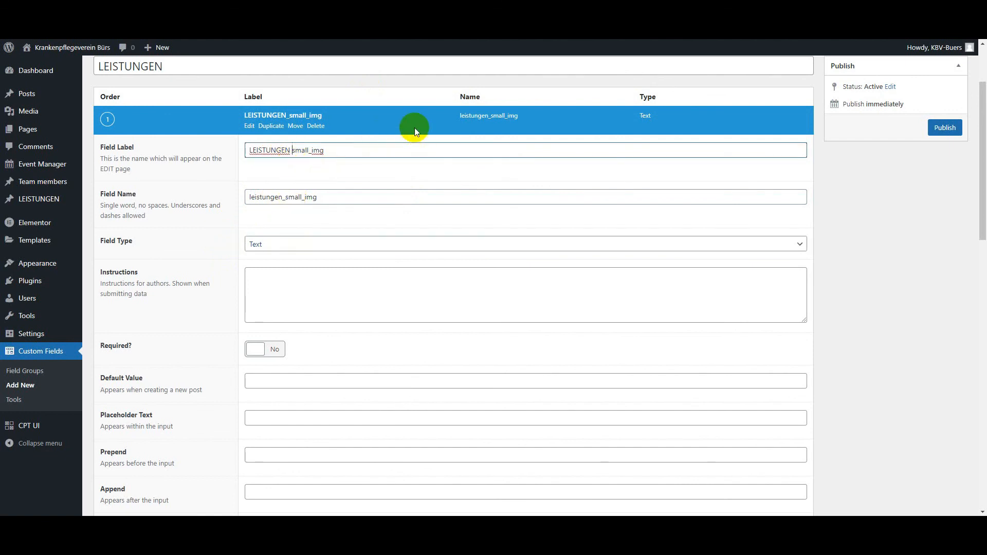
pyautogui.hotkey('shift', 'Right')
pyautogui.write('S')
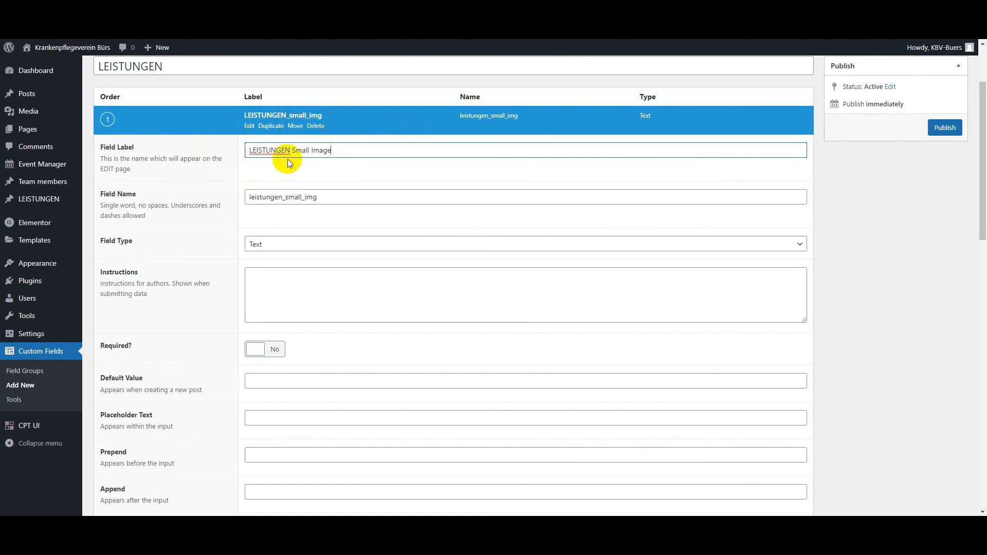
pyautogui.moveTo(291, 150); pyautogui.dragTo(245, 150)
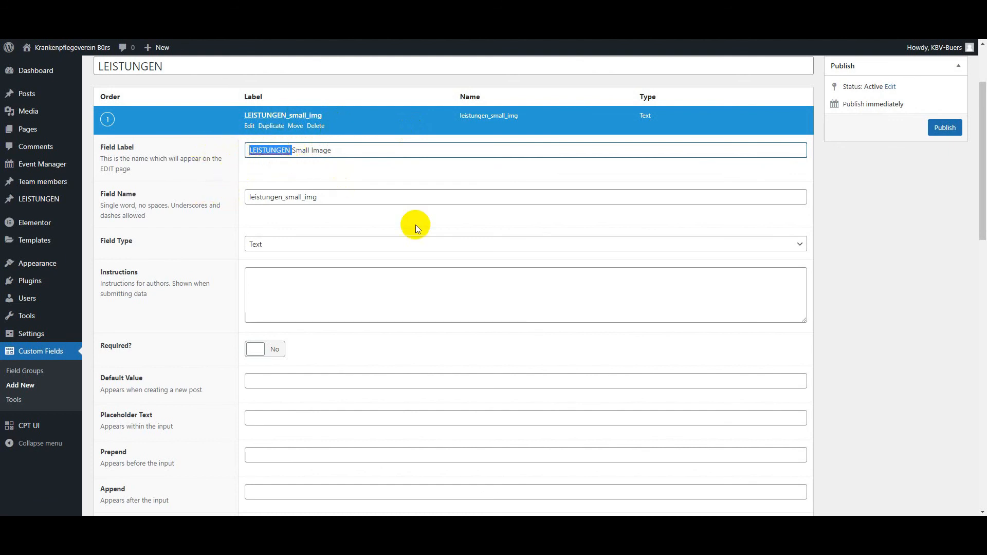
pyautogui.press('BackSpace')
pyautogui.click(924, 229)
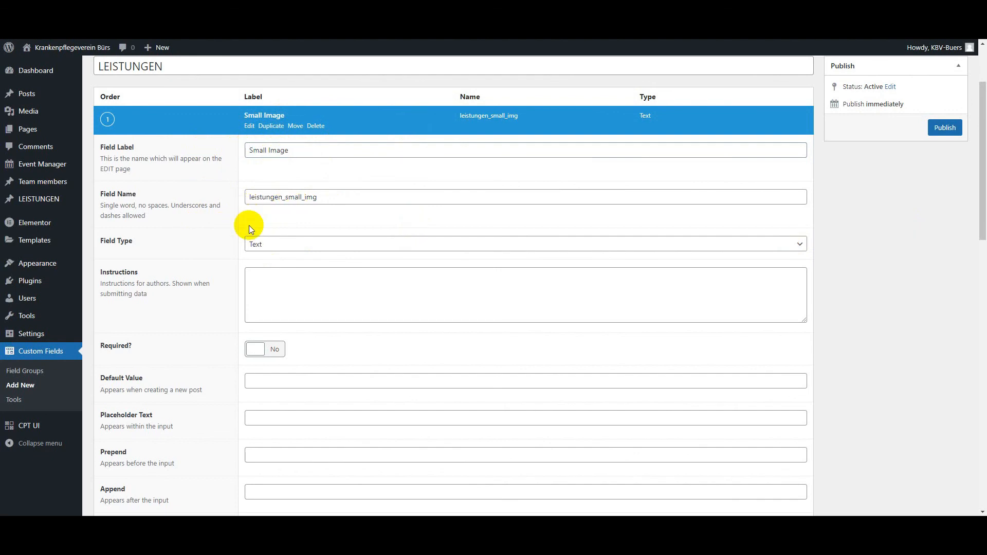
# Step: Set the Small Image field's type to Image and review its return format and other image settings
pyautogui.click(260, 246)
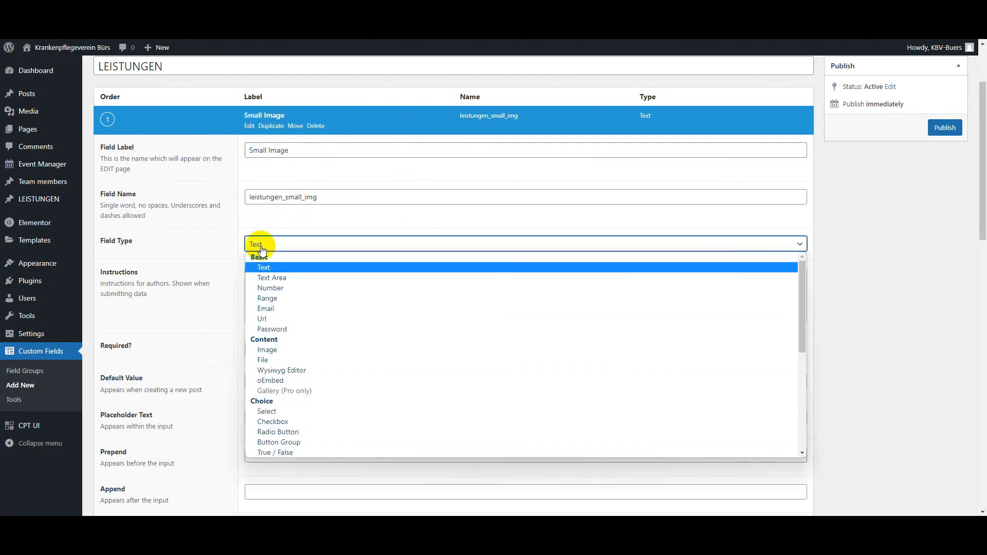
pyautogui.click(279, 352)
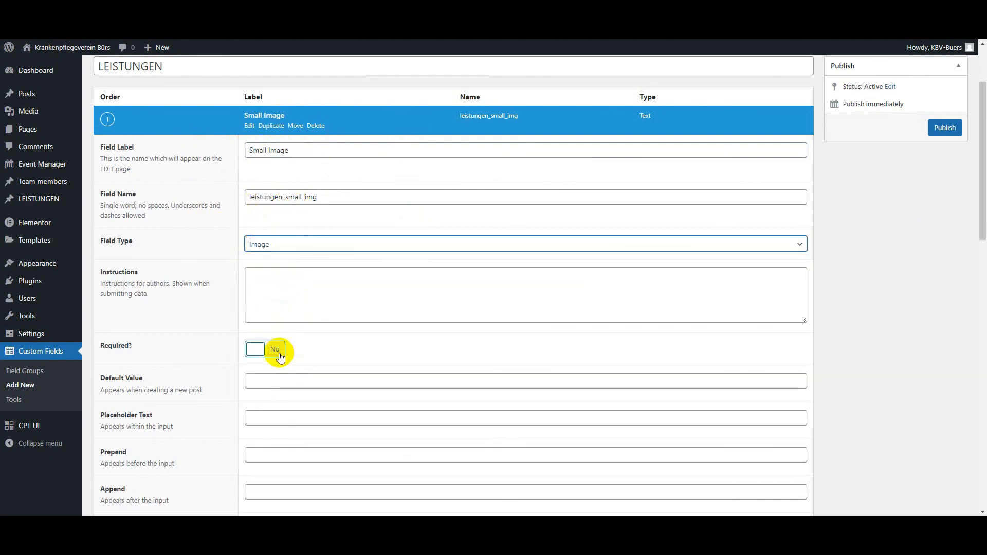
pyautogui.scroll(-5, 427, 309)
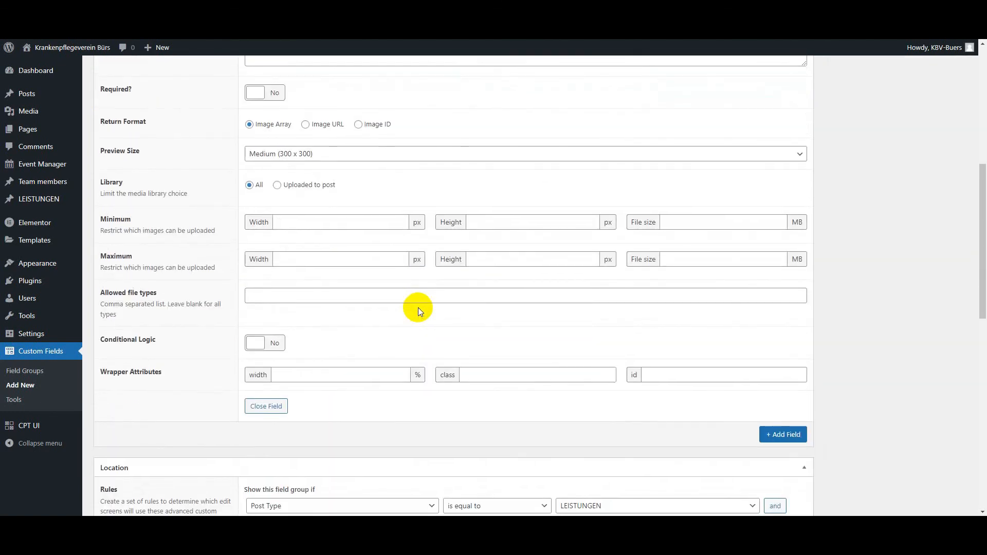
pyautogui.scroll(3, 418, 308)
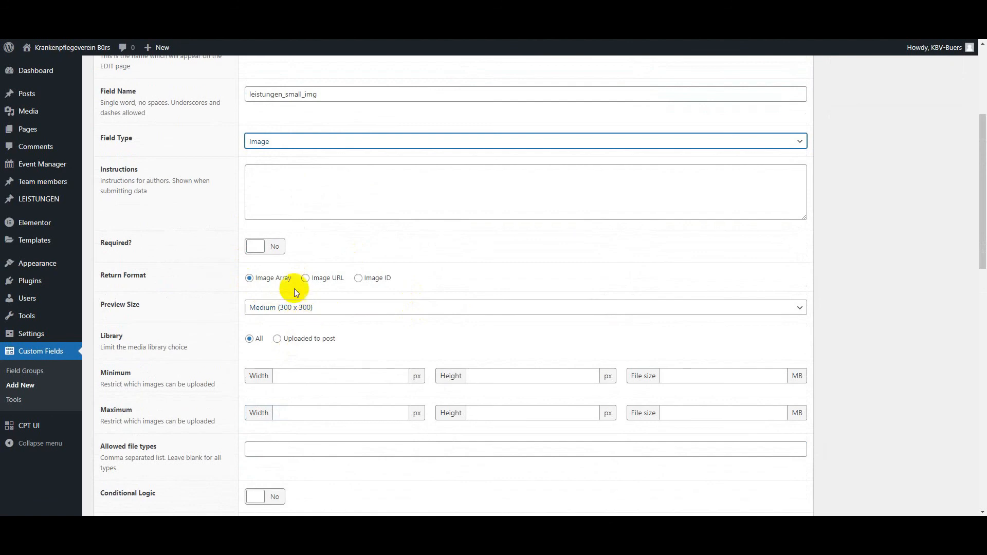
pyautogui.scroll(-3, 355, 334)
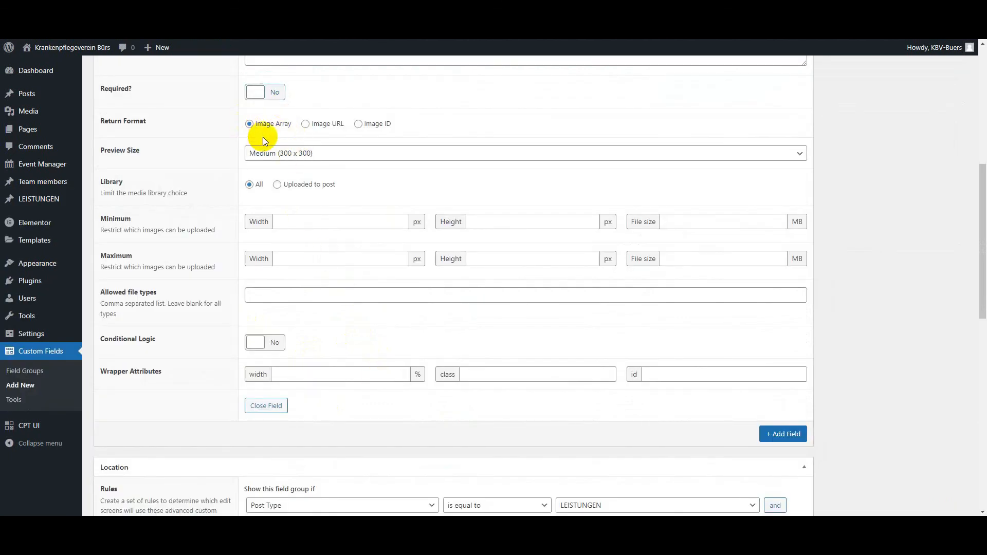
# Step: Check the Small Image field's settings and publish the LEISTUNGEN field group
pyautogui.scroll(2, 347, 245)
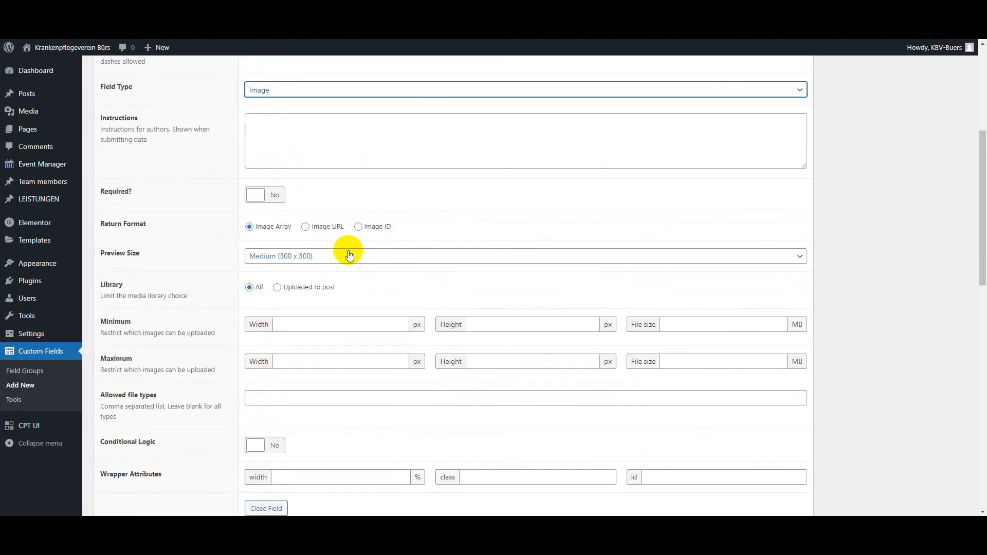
pyautogui.scroll(3, 369, 270)
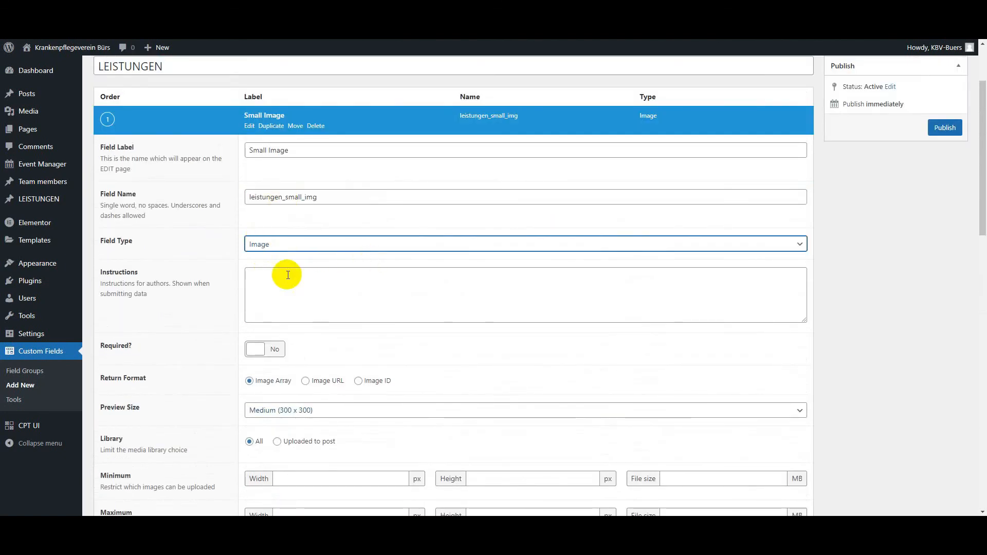
pyautogui.scroll(-6, 286, 274)
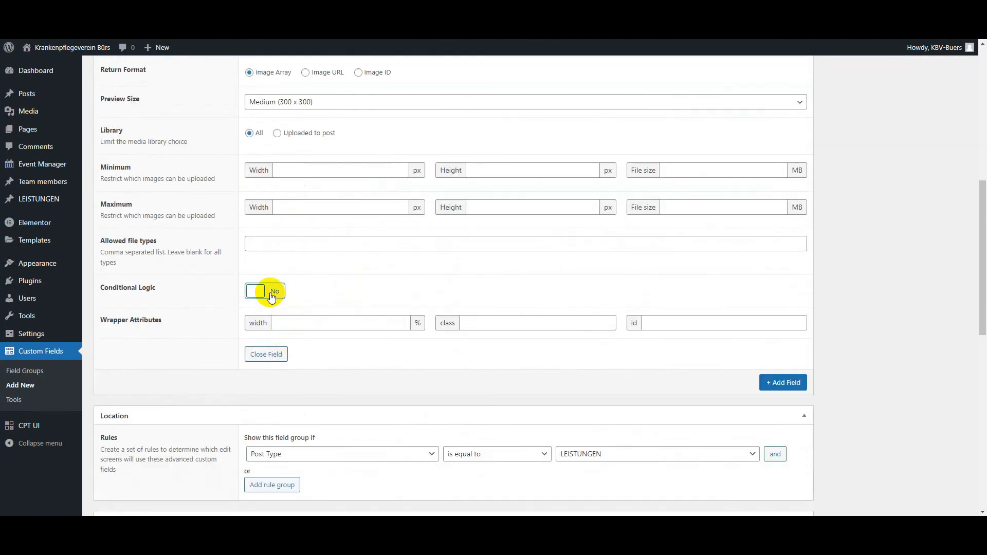
pyautogui.scroll(3, 273, 164)
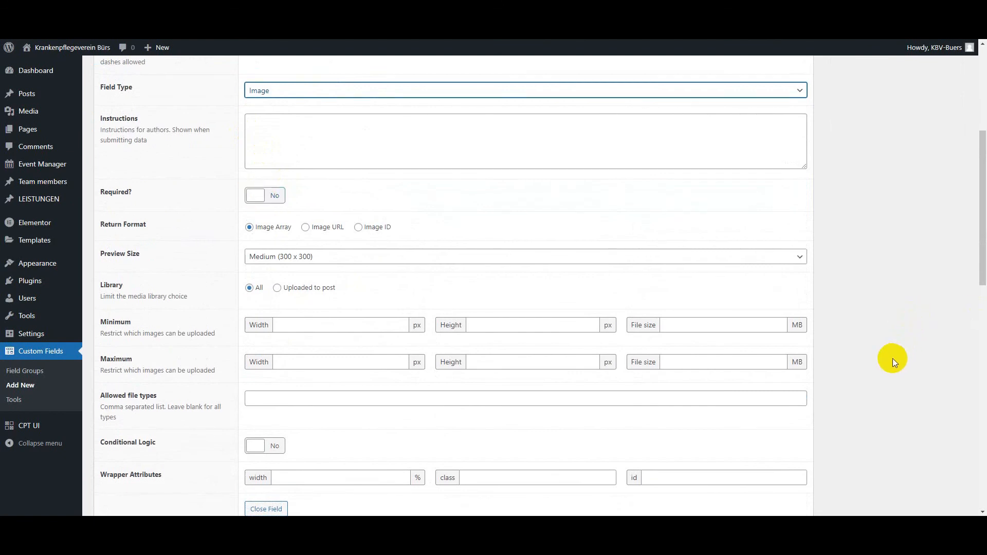
pyautogui.scroll(5, 891, 359)
pyautogui.click(936, 233)
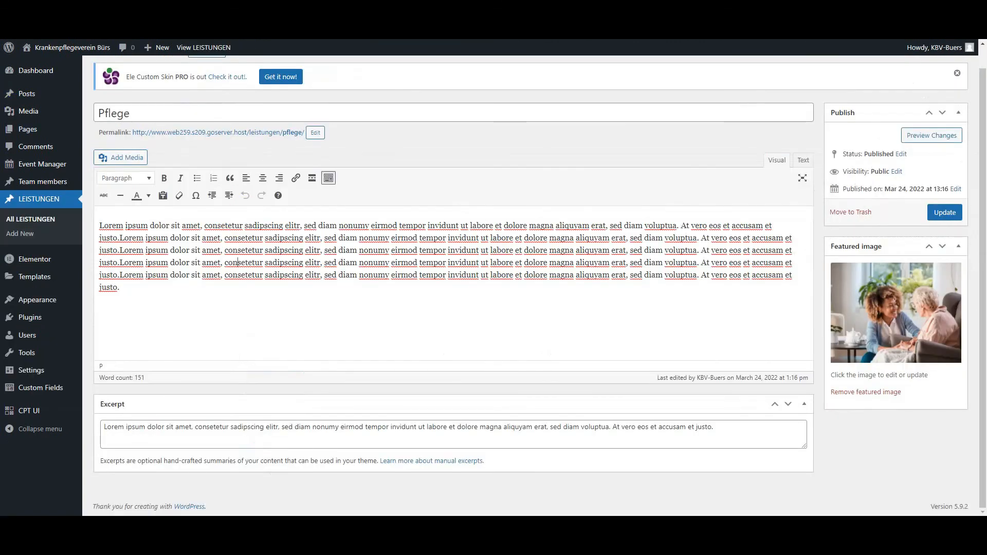
# Step: Reload the Pflege post's edit page and locate the Small Image field below the content editor
pyautogui.press('F5')
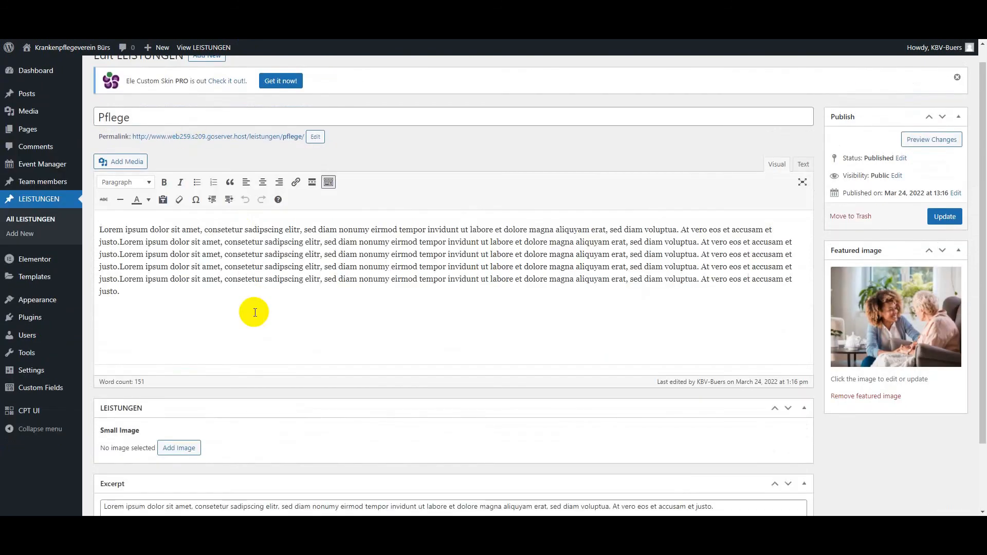
pyautogui.scroll(-2, 261, 316)
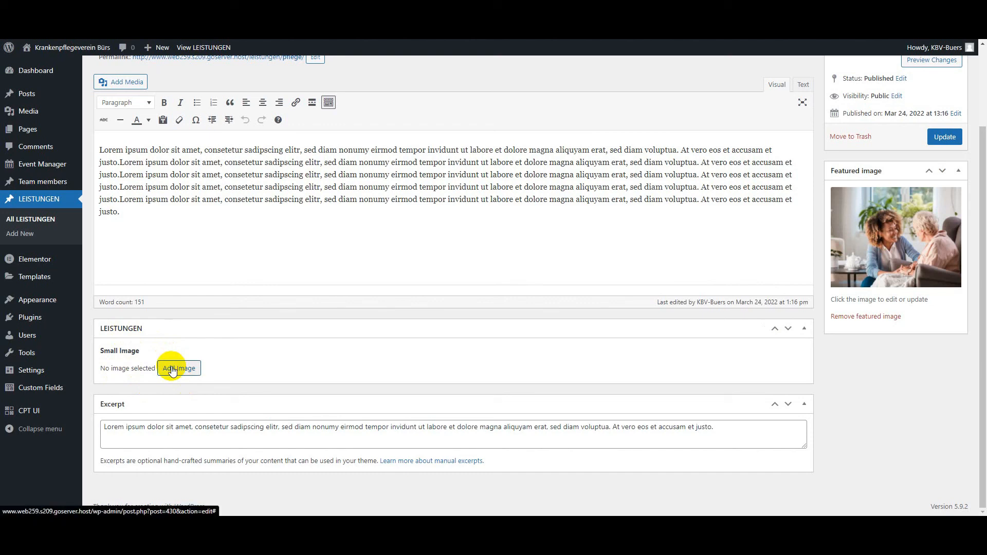
pyautogui.scroll(2, 402, 185)
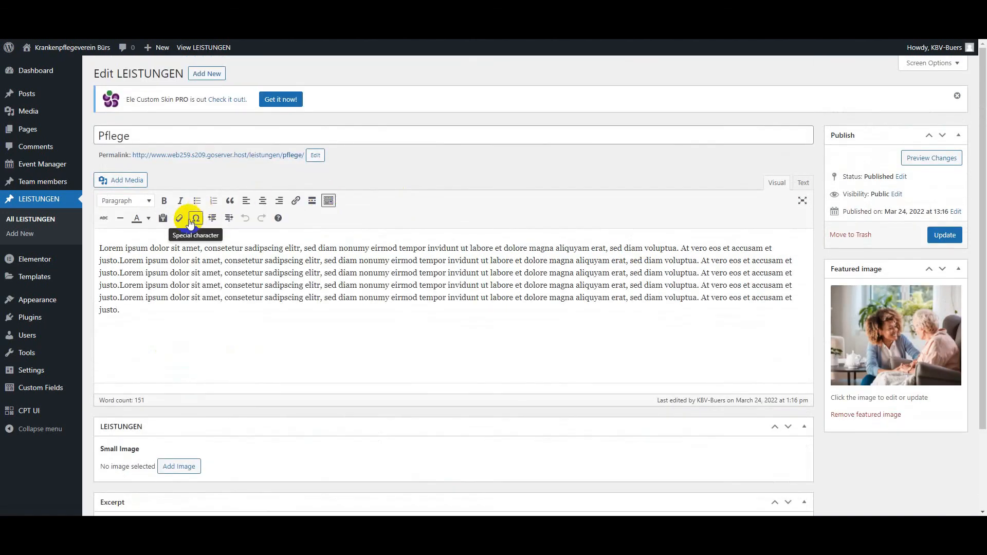
pyautogui.scroll(-2, 195, 227)
pyautogui.click(197, 379)
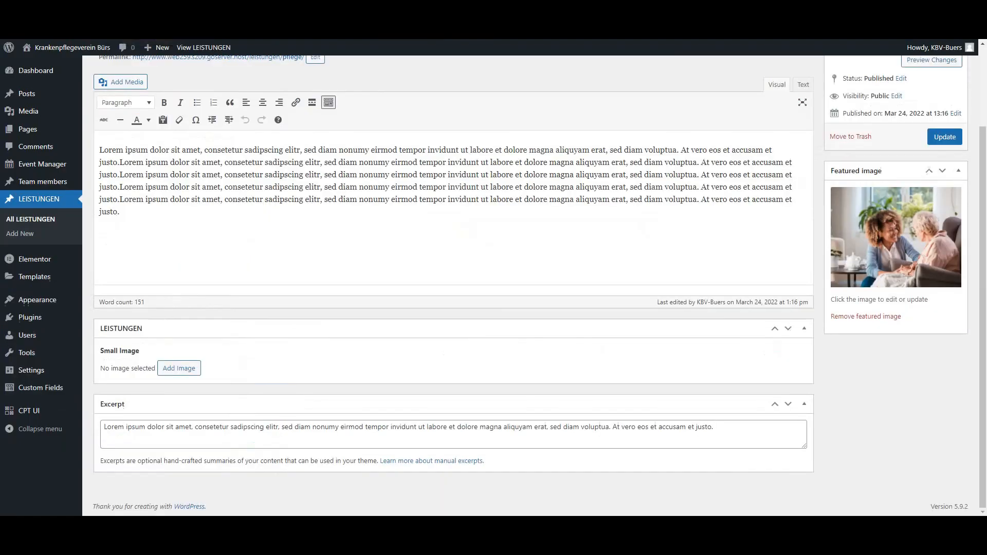
# Step: Set the Pflege post's Small Image to the red hands icon "Icon-Var1-05 1" from the media library and update the post
pyautogui.click(175, 366)
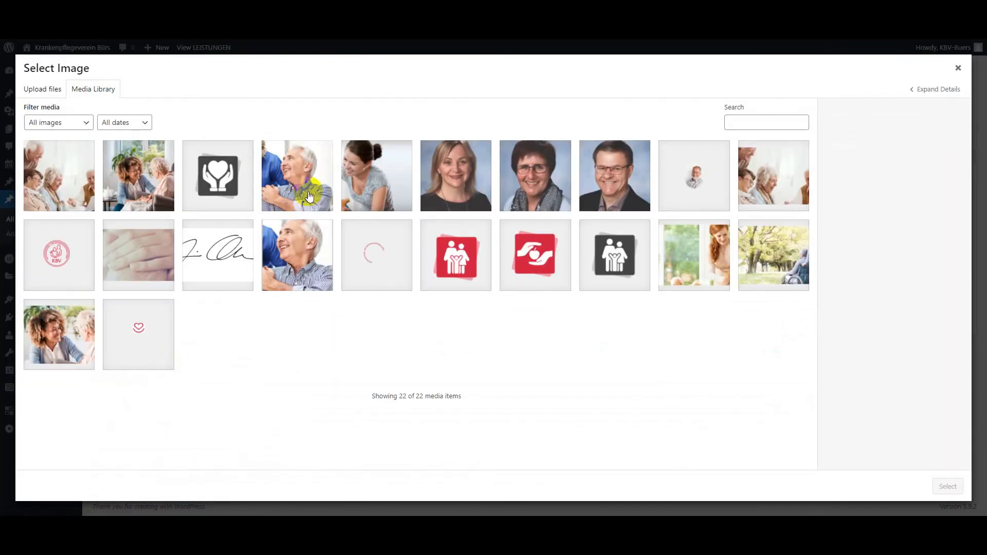
pyautogui.click(538, 259)
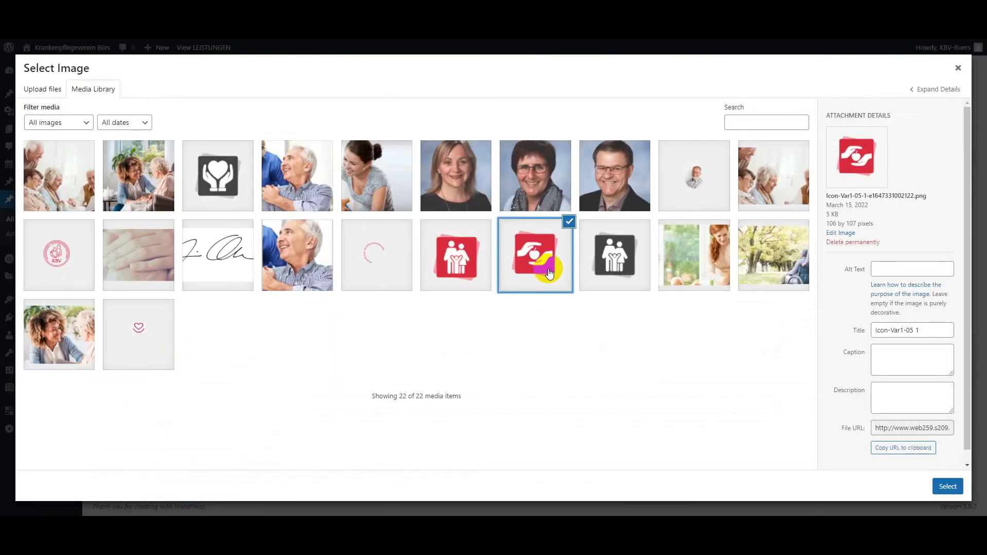
pyautogui.click(949, 486)
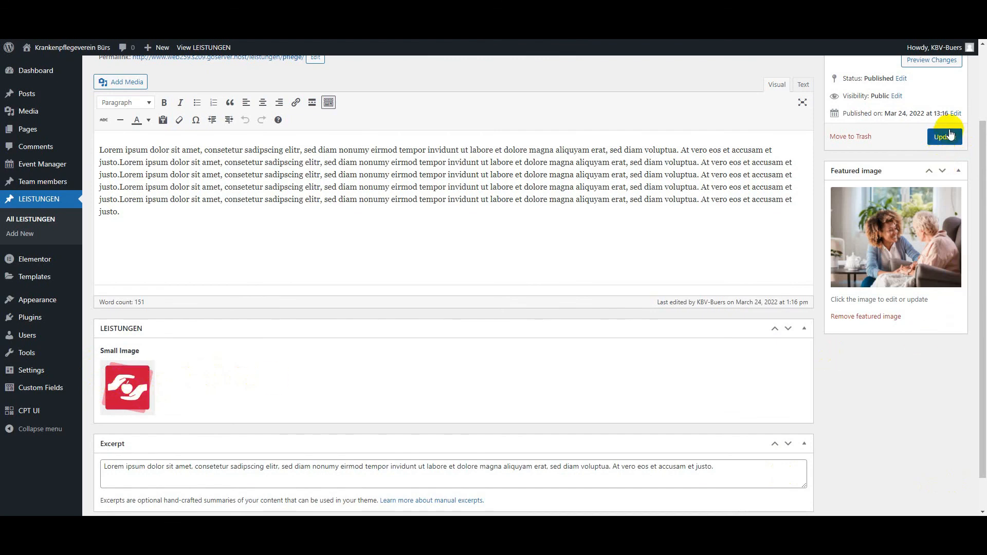
pyautogui.moveTo(124, 390)
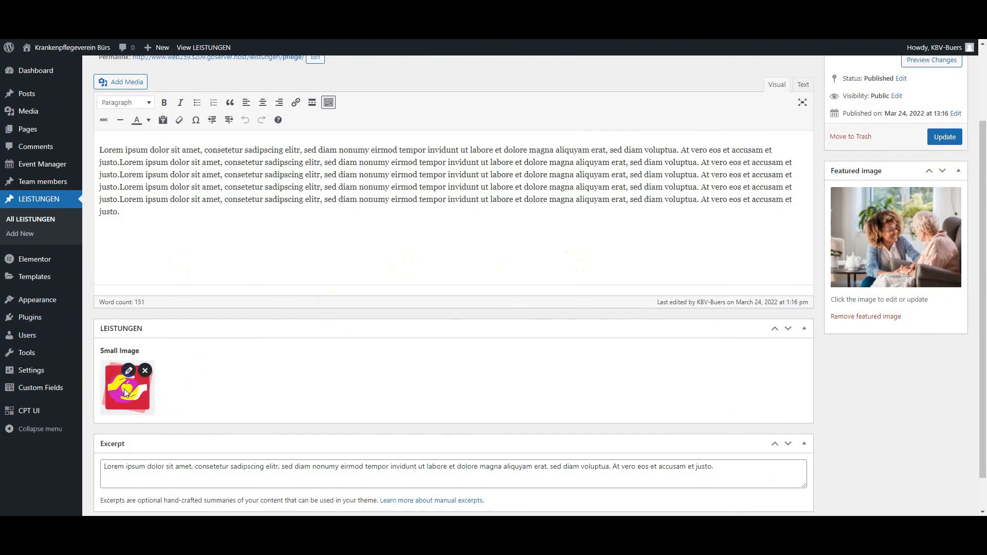
pyautogui.scroll(2, 942, 217)
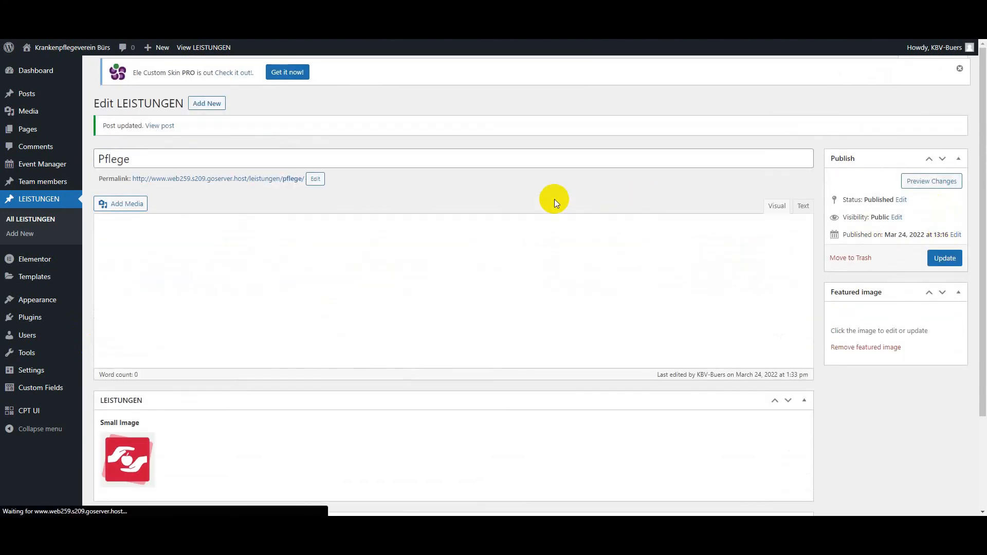
pyautogui.scroll(-2, 217, 239)
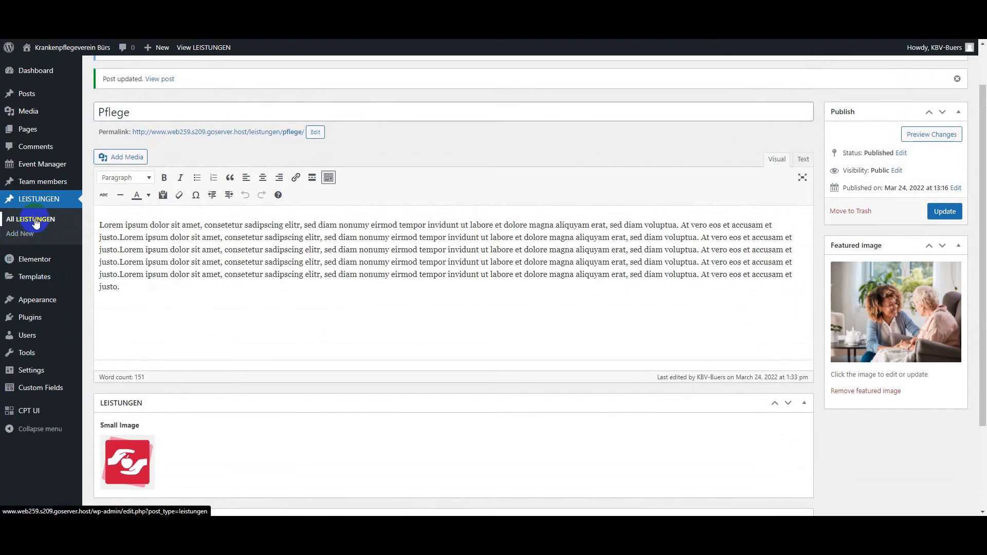
# Step: Open the Mohi post for editing, set its Small Image to the dark family icon "Icon3-Var1-07 1", and update the post
pyautogui.click(35, 220)
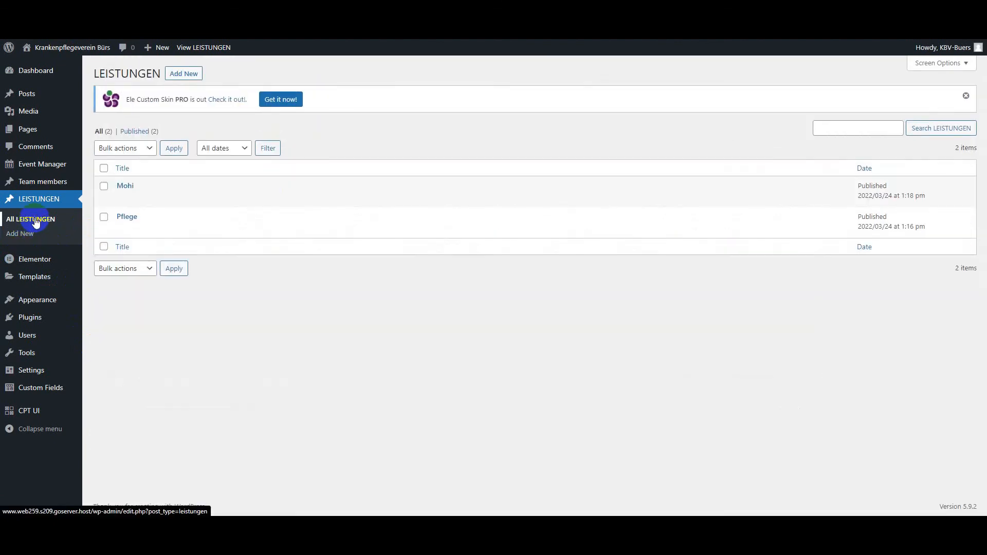
pyautogui.click(124, 199)
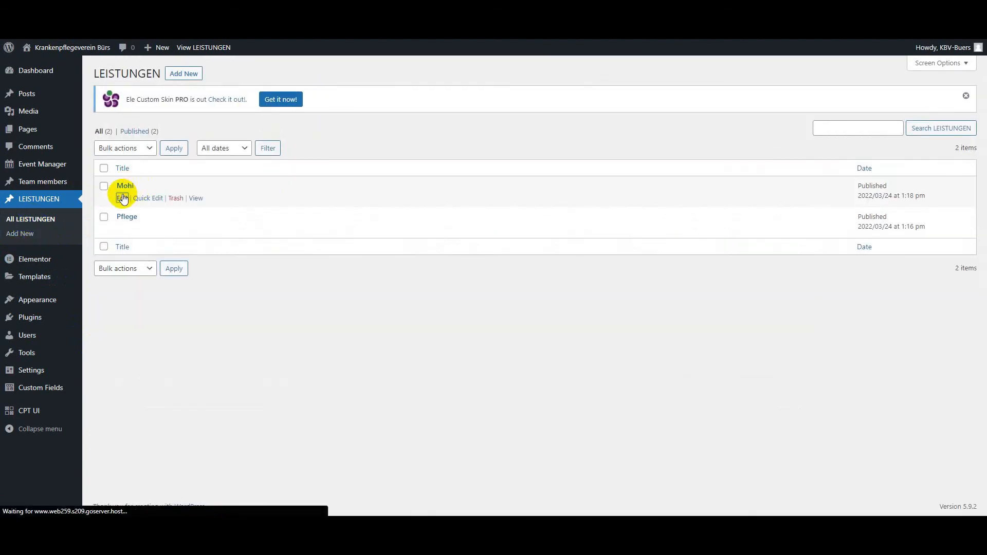
pyautogui.scroll(-2, 201, 381)
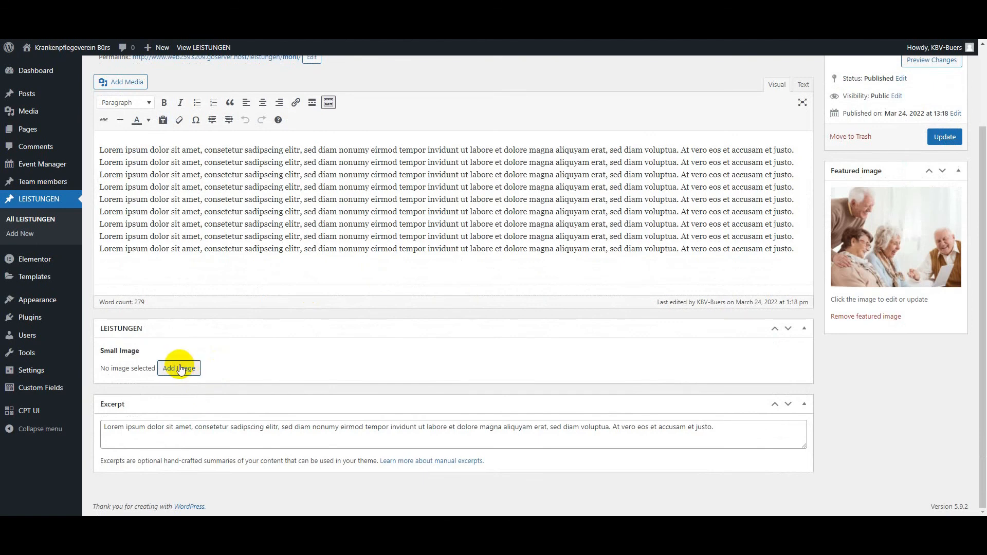
pyautogui.click(180, 368)
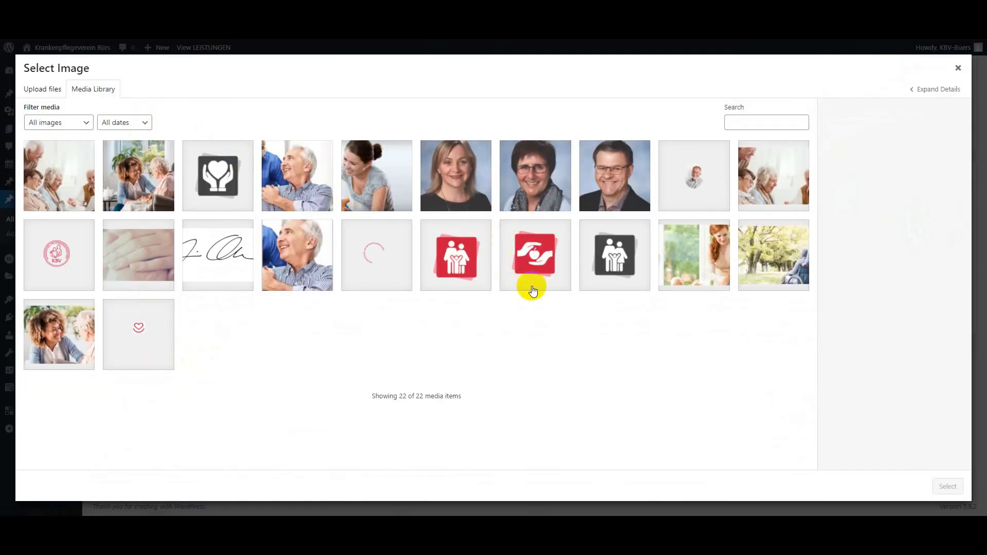
pyautogui.click(614, 256)
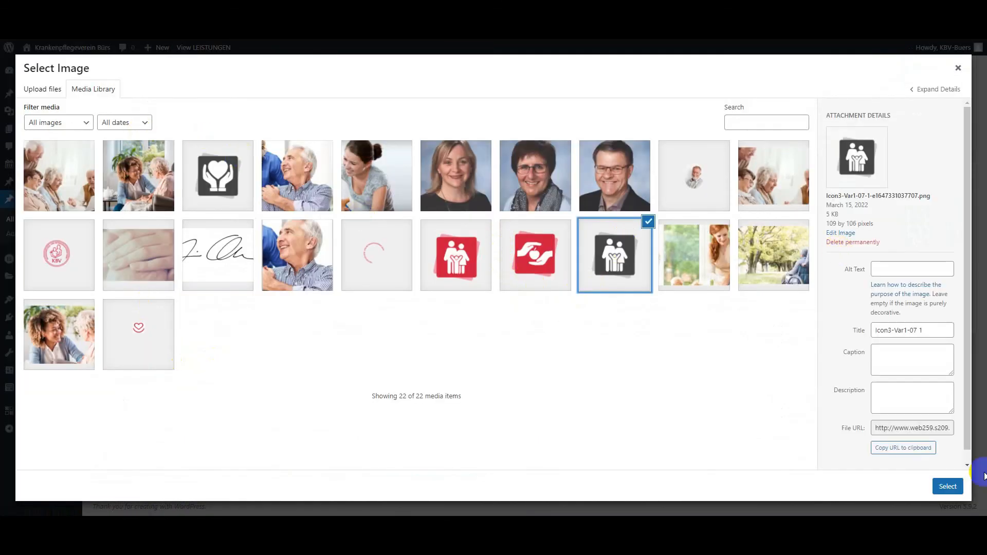
pyautogui.click(940, 489)
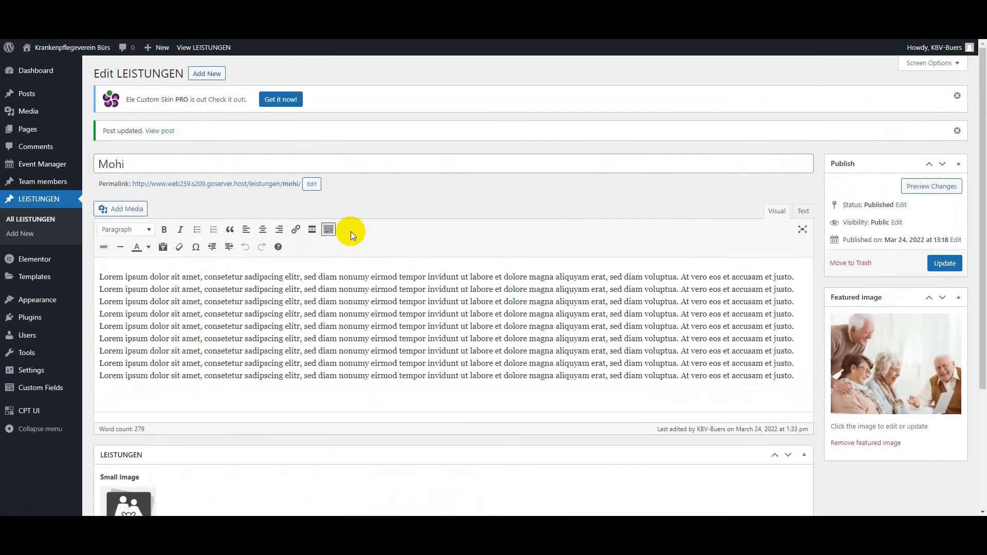
# Step: Return to the list of all LEISTUNGEN posts and open the Mohi post's public page in a new tab
pyautogui.click(33, 219)
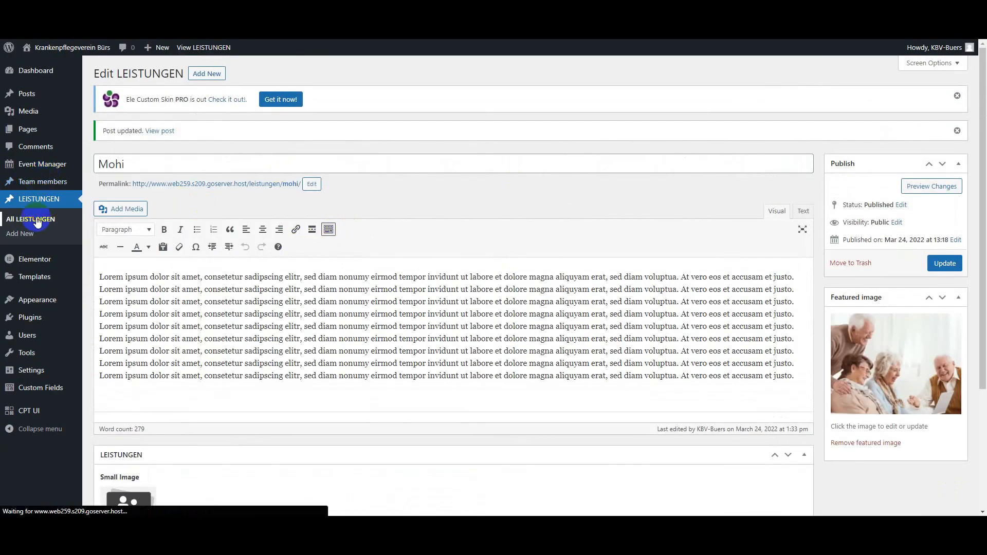
pyautogui.moveTo(196, 200)
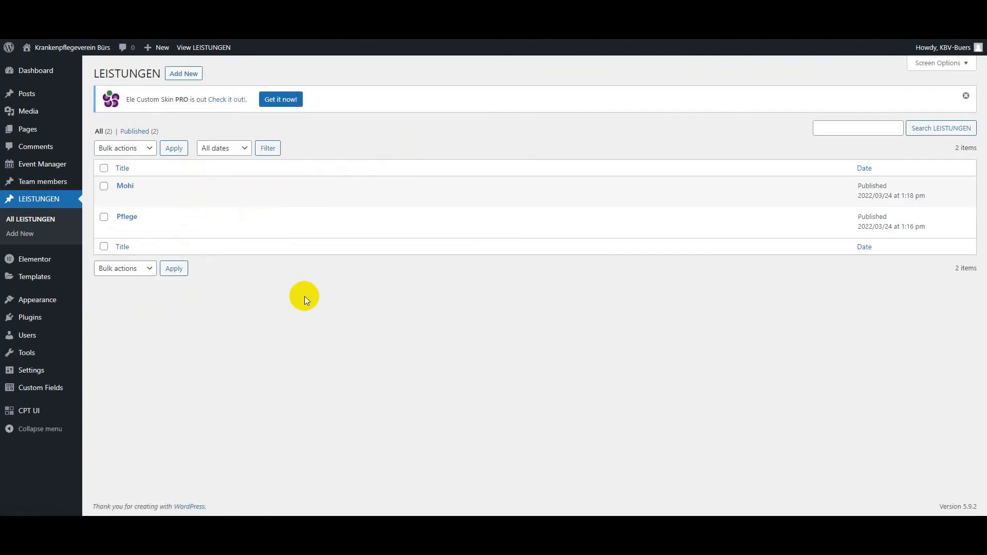
pyautogui.moveTo(129, 213)
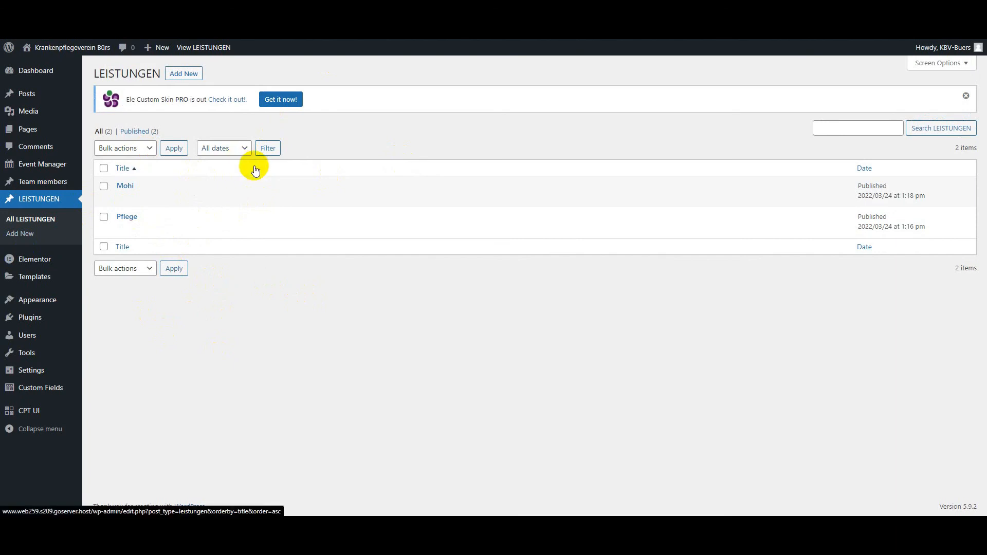
pyautogui.moveTo(146, 194)
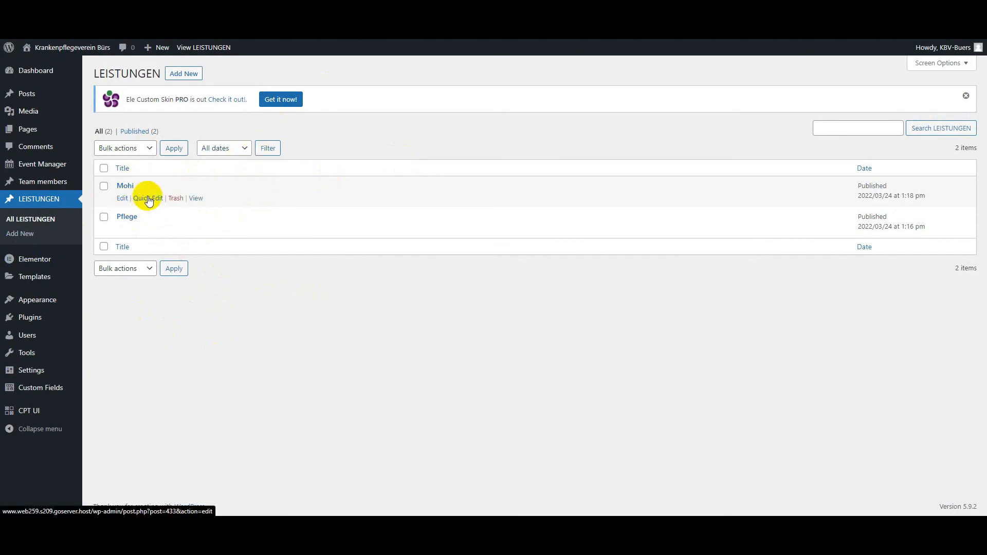
pyautogui.rightClick(194, 200)
pyautogui.click(214, 207)
pyautogui.hotkey('ctrl', 'Tab')
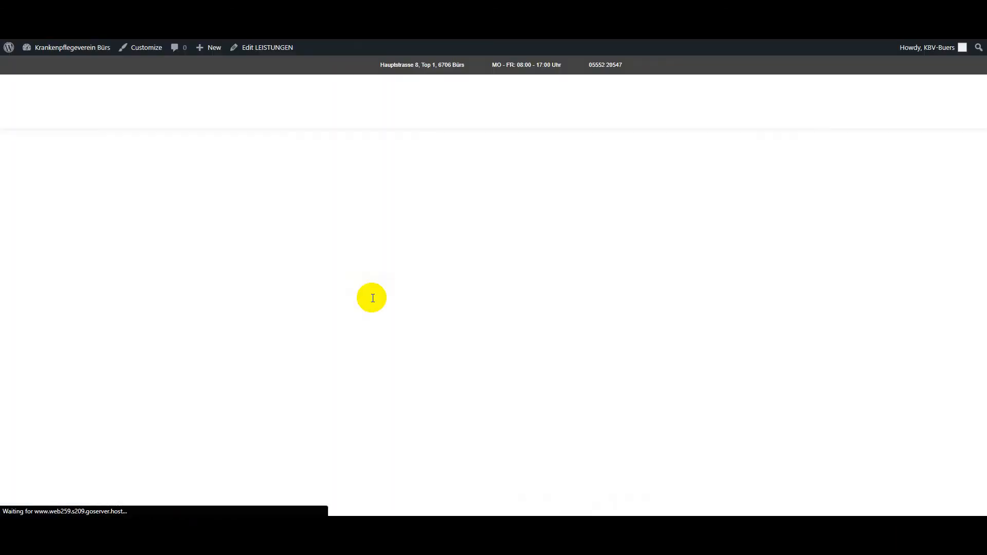
# Step: Examine how the Mohi post's public page presents its title, body text and the sections below
pyautogui.scroll(-10, 375, 319)
pyautogui.scroll(6, 348, 366)
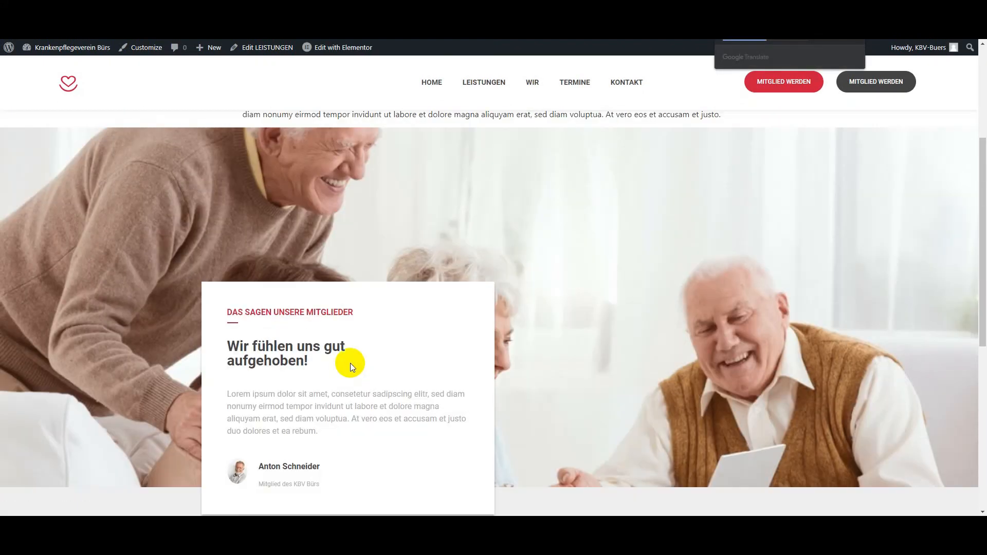
pyautogui.scroll(4, 350, 363)
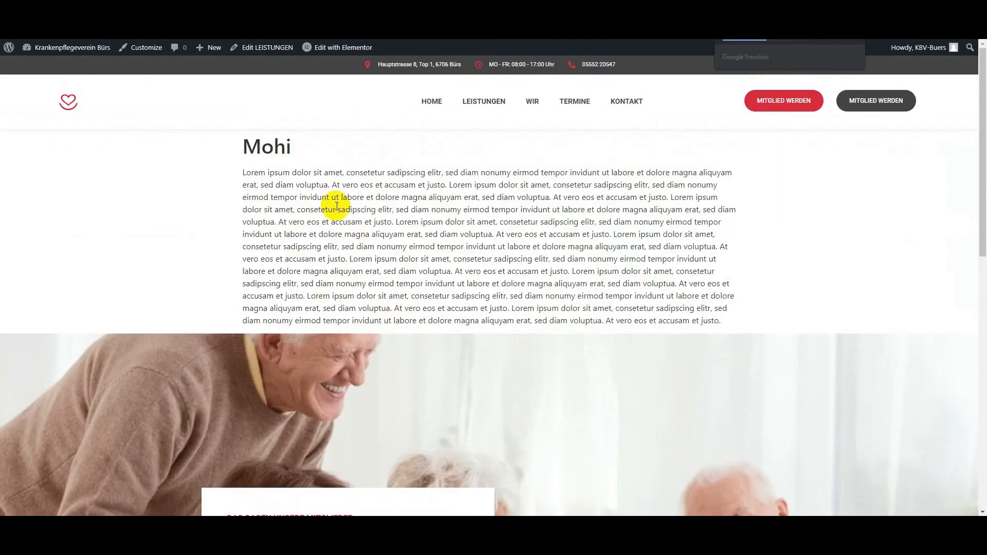
pyautogui.scroll(-5, 357, 255)
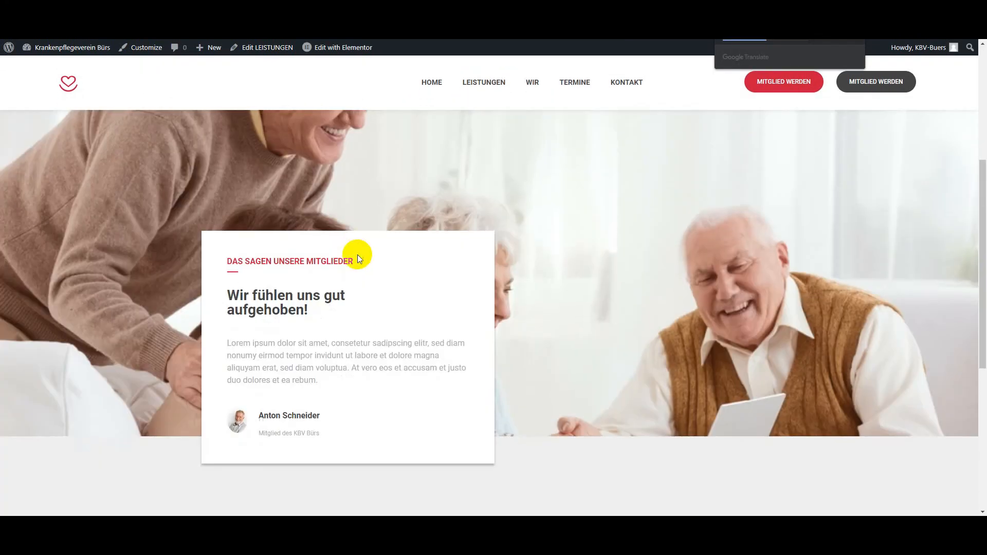
pyautogui.scroll(2, 399, 278)
pyautogui.scroll(-8, 331, 335)
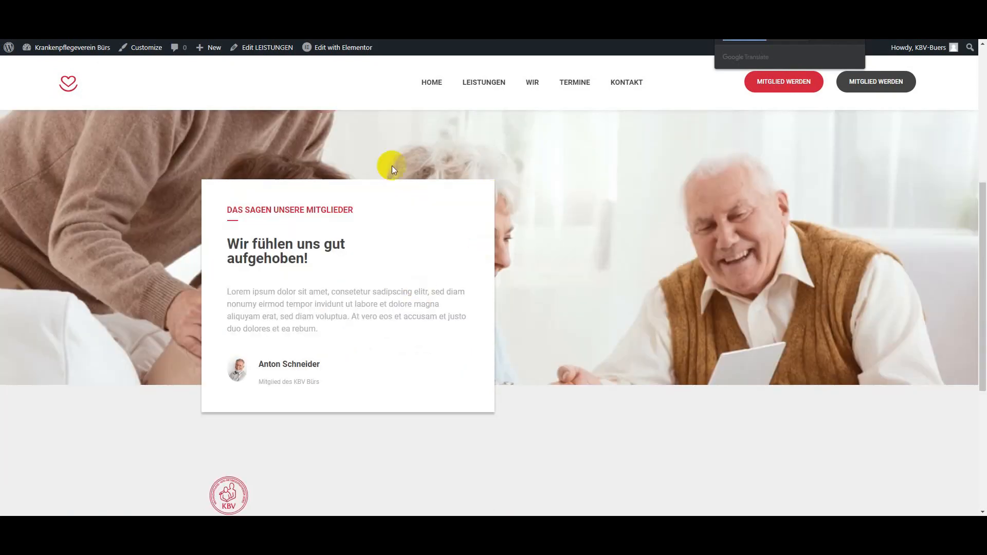
pyautogui.scroll(3, 517, 325)
pyautogui.scroll(10, 486, 331)
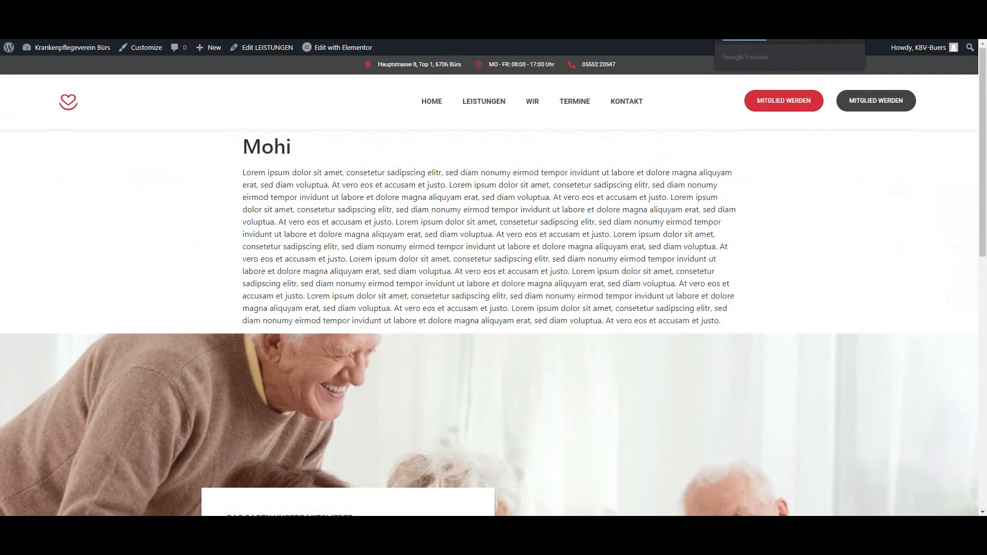
# Step: Switch to the Figma screen design and examine the service cards under "Unser Leistungsumfang"
pyautogui.click(242, 10)
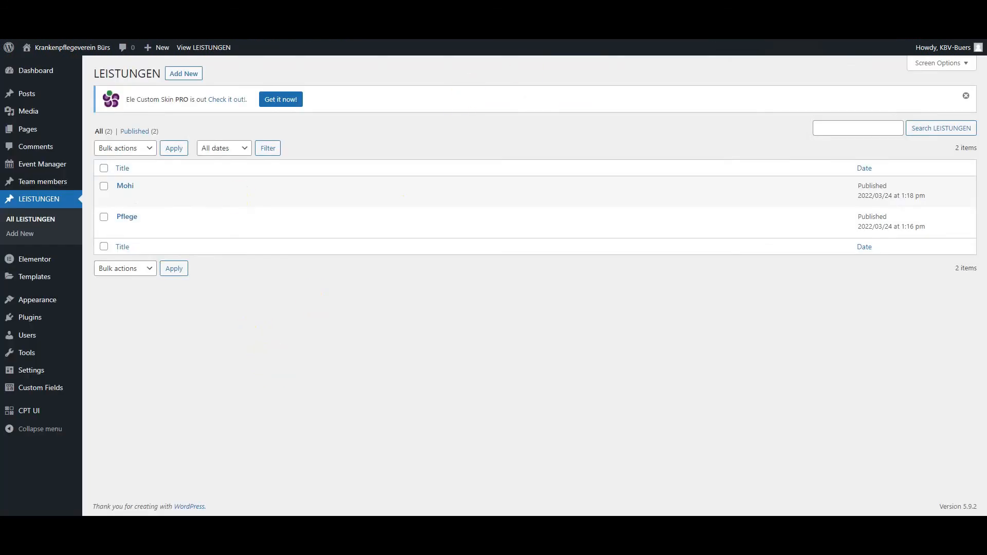
pyautogui.click(647, 11)
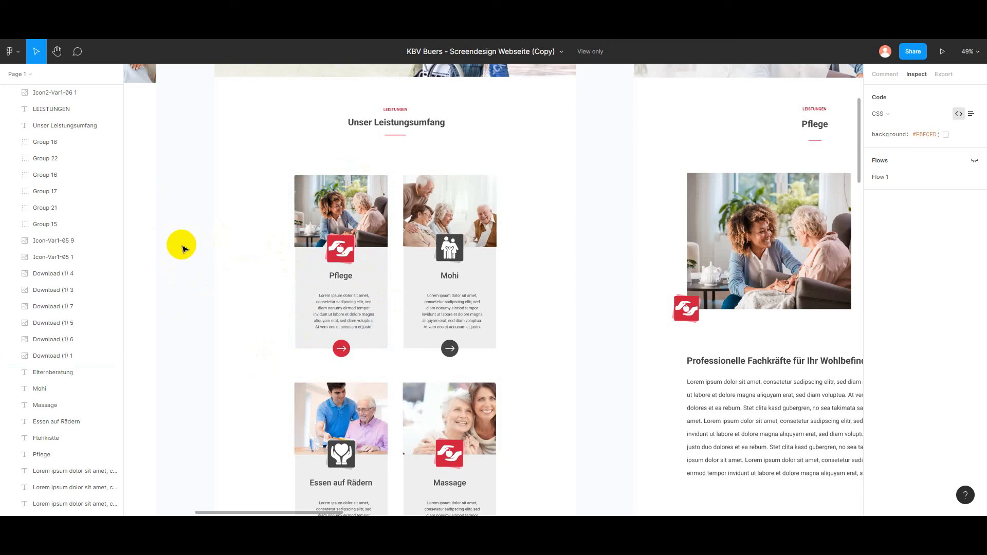
pyautogui.scroll(-2, 353, 346)
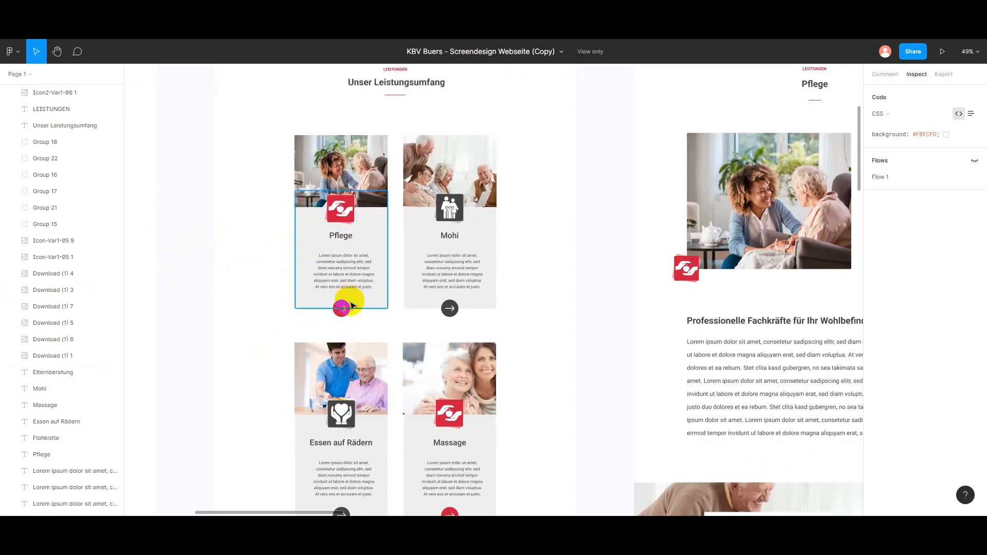
pyautogui.scroll(2, 370, 320)
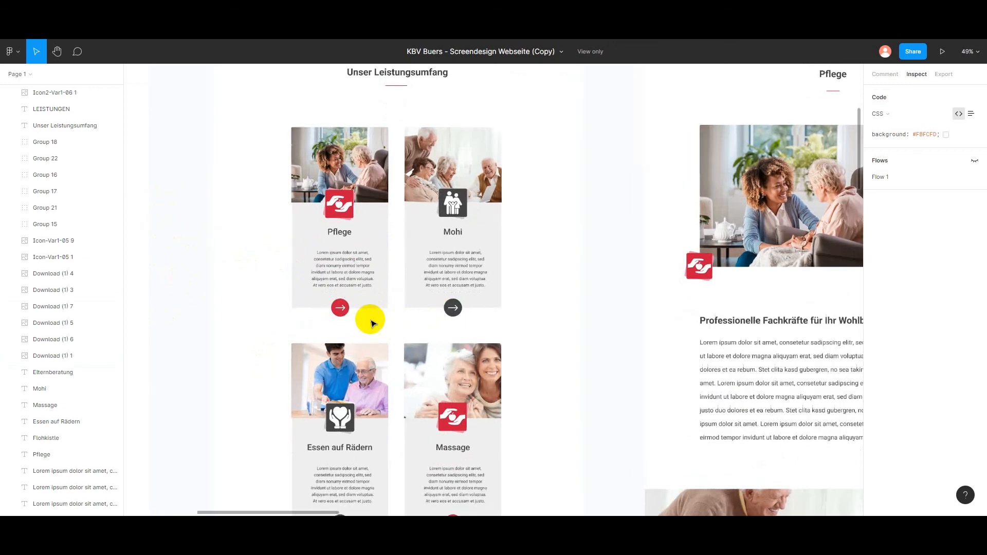
# Step: Examine the icons and arrow button colours of the Pflege, Mohi, Essen auf Rädern and Massage cards in the design
pyautogui.scroll(1, 399, 301)
pyautogui.scroll(-4, 392, 311)
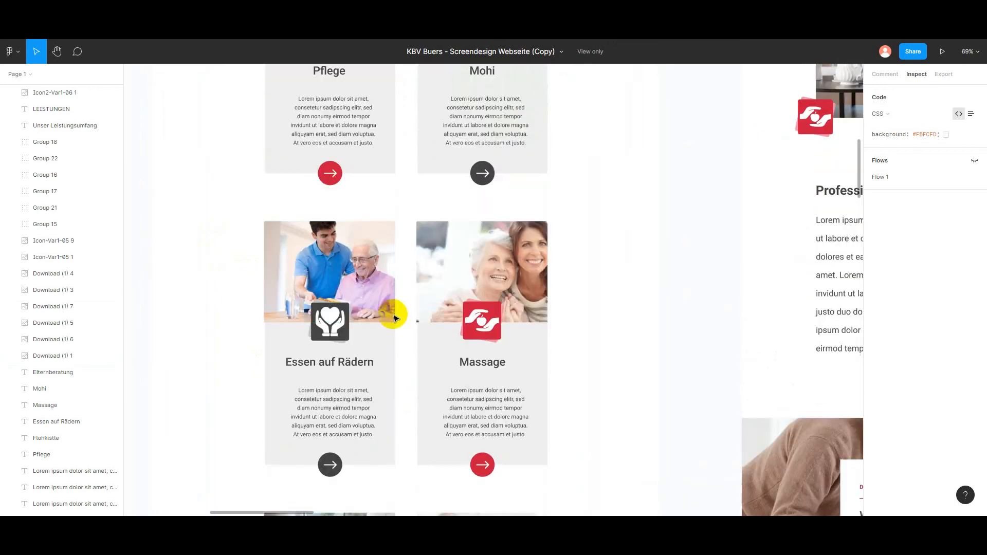
pyautogui.scroll(2, 443, 375)
pyautogui.click(360, 295)
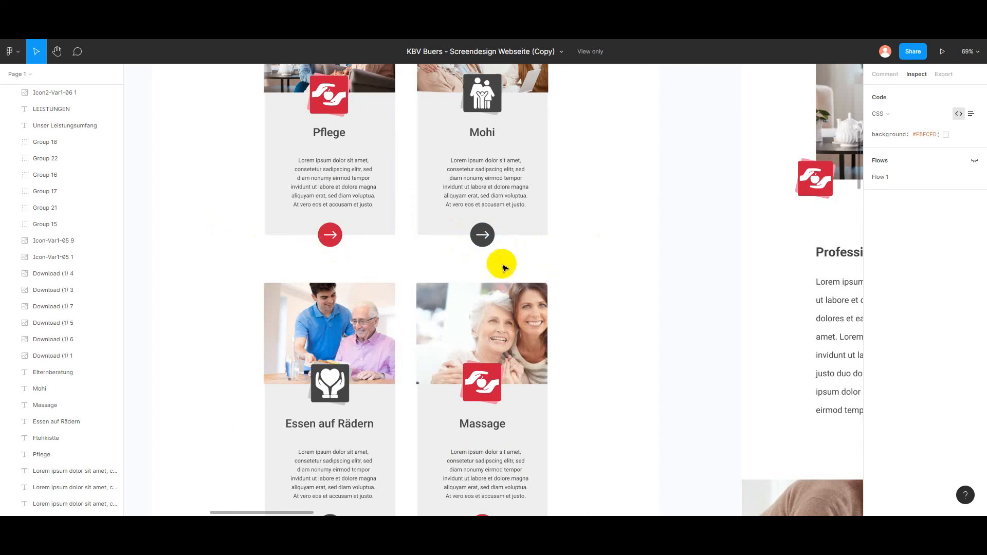
pyautogui.scroll(2, 486, 278)
pyautogui.scroll(1, 329, 280)
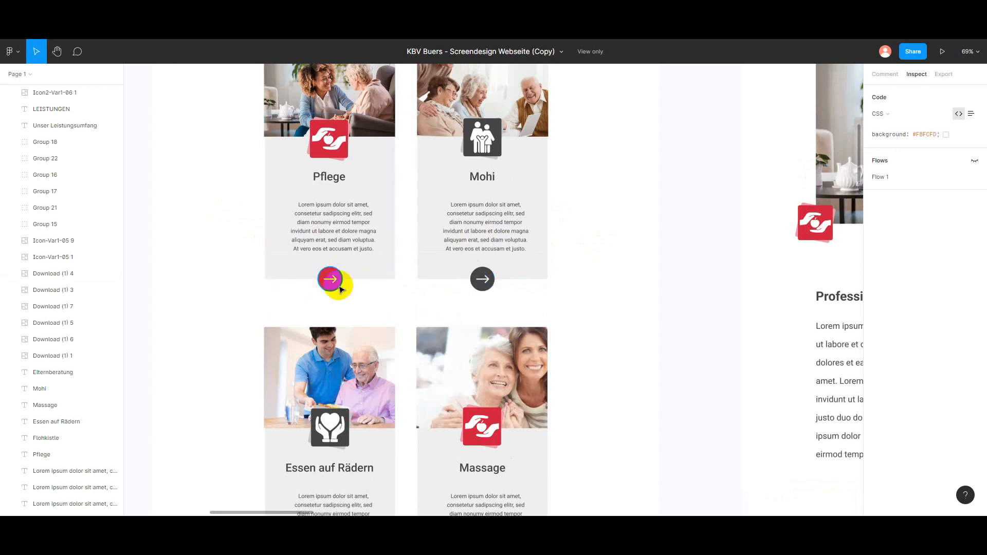
pyautogui.scroll(3, 331, 287)
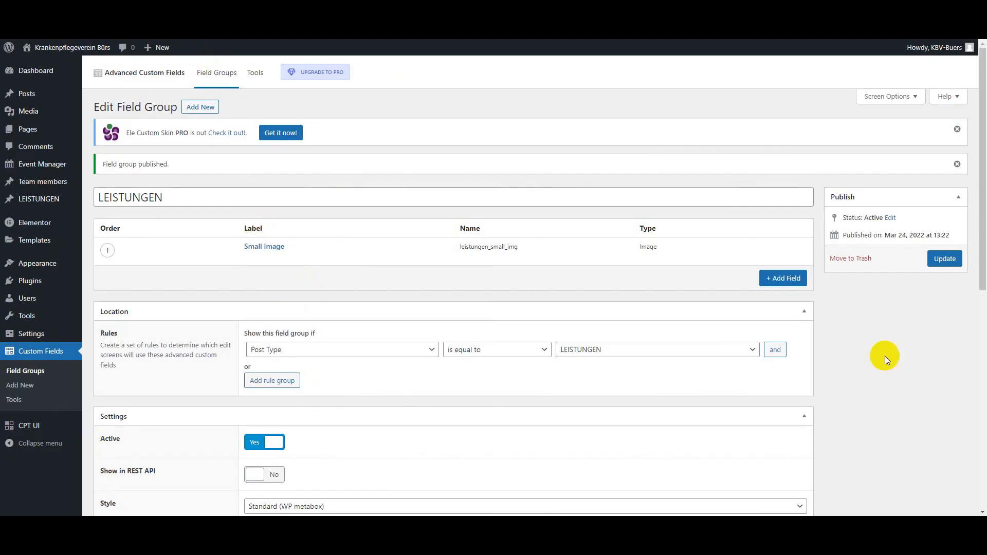
# Step: Switch to the LEISTUNGEN field group in WordPress, add a second field, and look over the existing Small Image field's settings
pyautogui.click(788, 287)
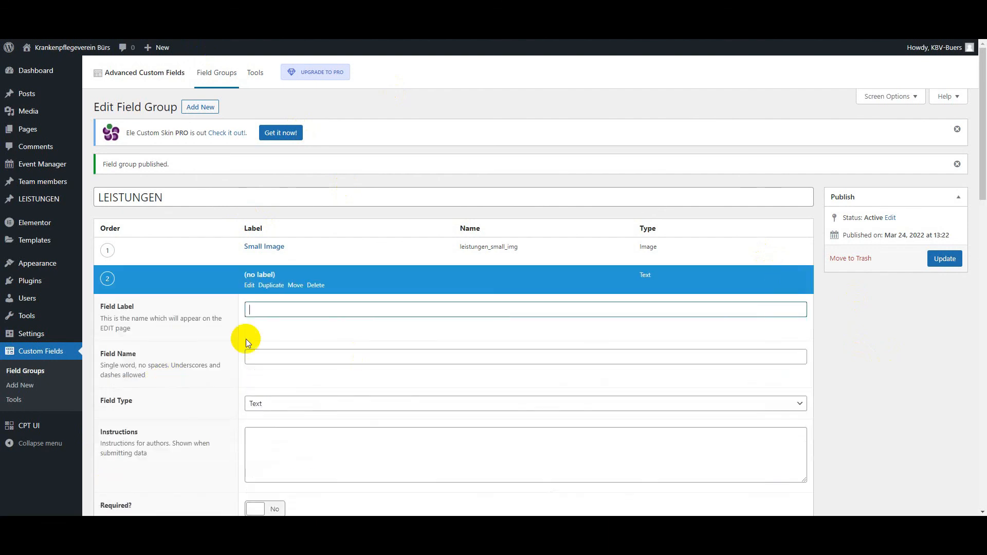
pyautogui.scroll(-2, 309, 347)
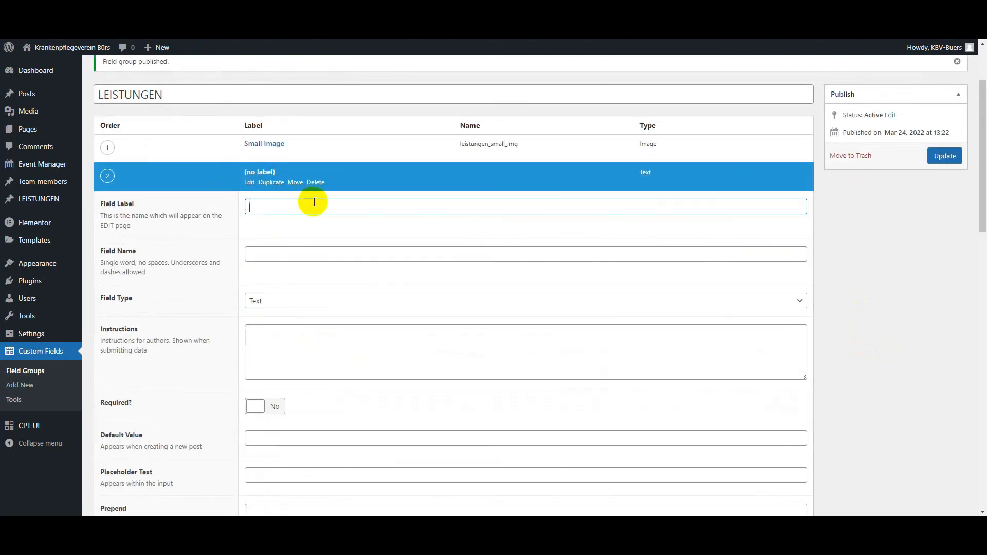
pyautogui.click(252, 154)
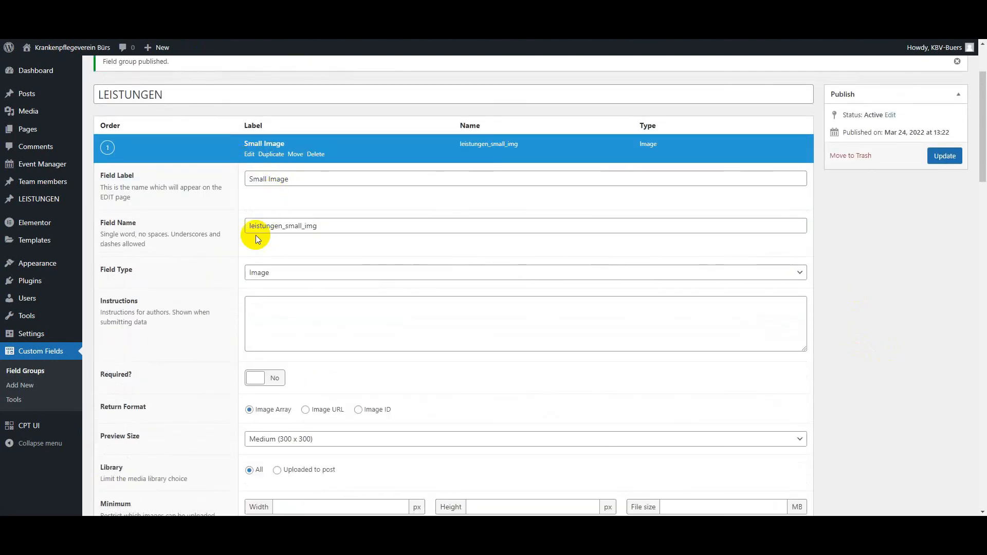
pyautogui.scroll(-6, 259, 335)
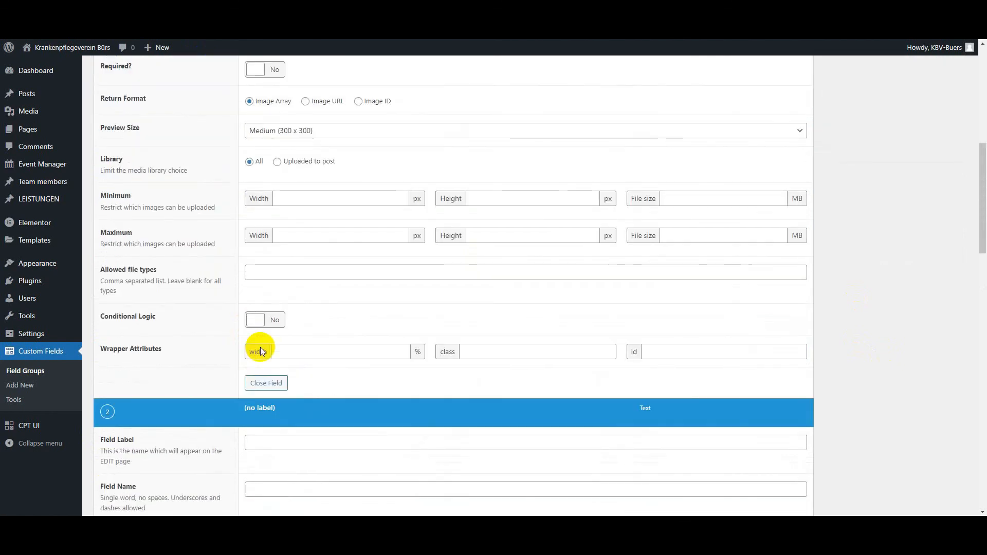
pyautogui.scroll(3, 263, 309)
pyautogui.scroll(5, 240, 128)
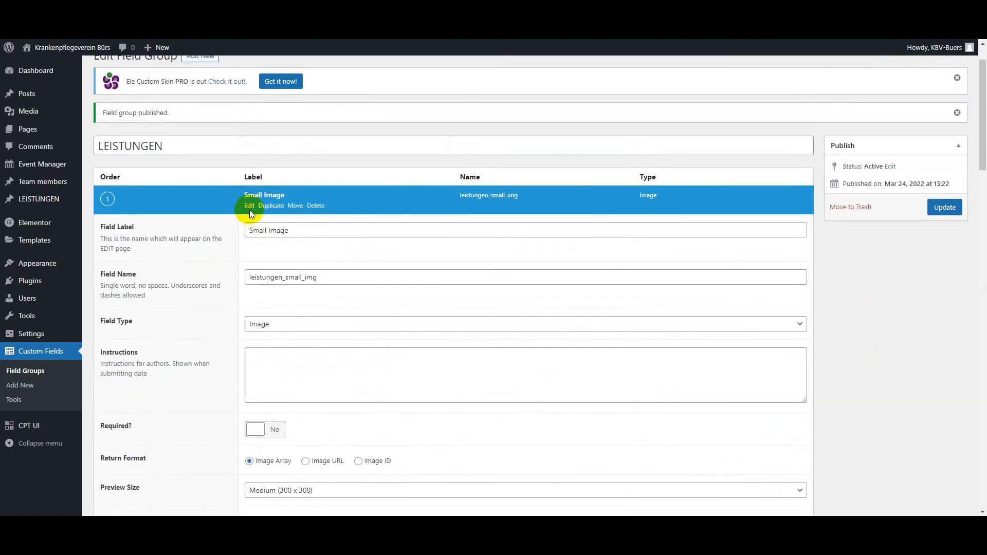
pyautogui.click(250, 212)
# Step: Label the new field "Arrow Button Color" with the field name arrow_button_color and make it a Color Picker
pyautogui.click(261, 256)
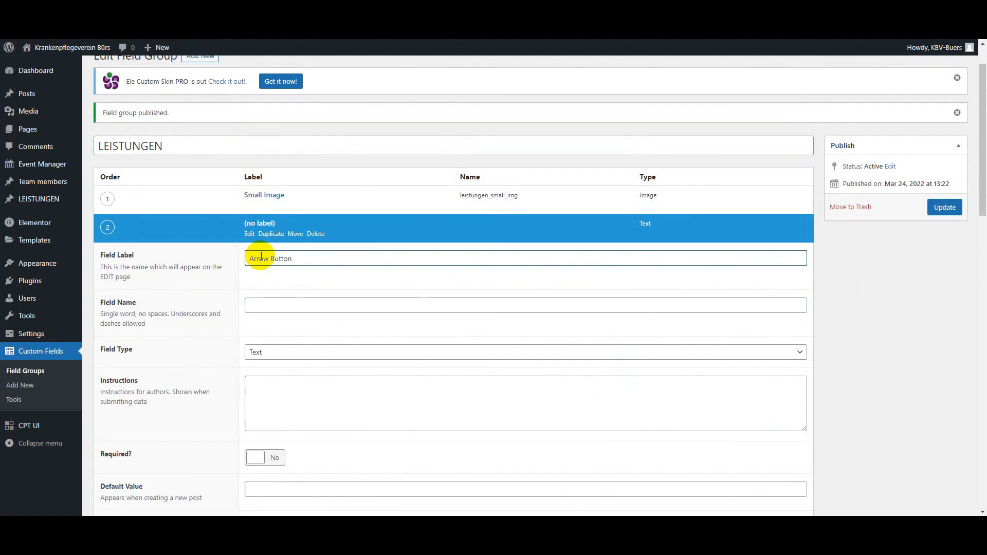
pyautogui.press('Tab')
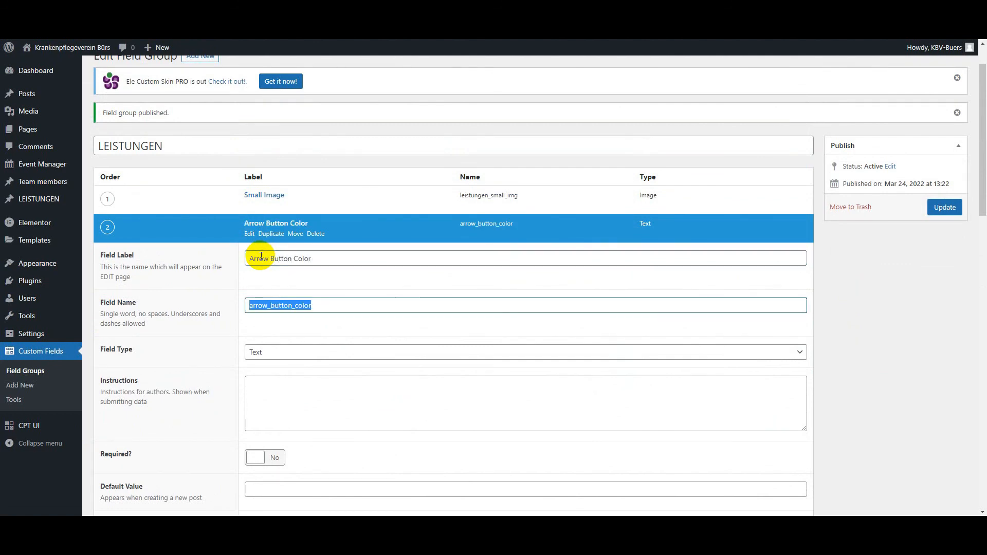
pyautogui.click(355, 387)
pyautogui.scroll(-3, 355, 386)
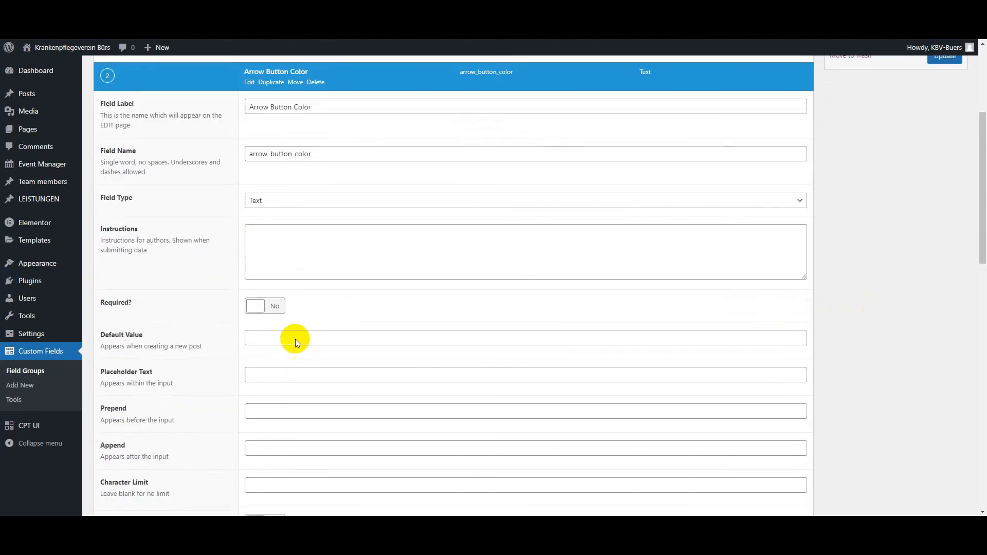
pyautogui.click(282, 198)
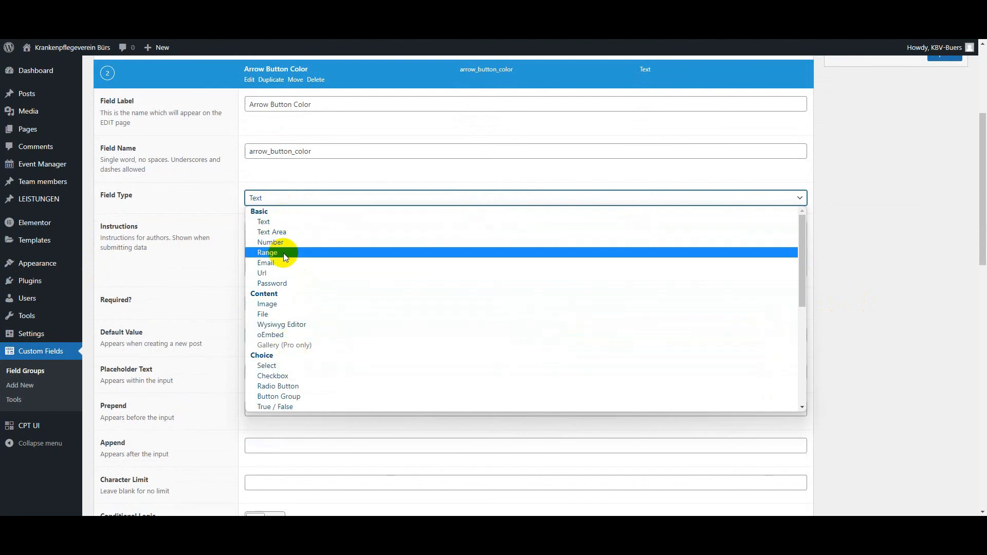
pyautogui.scroll(-3, 300, 302)
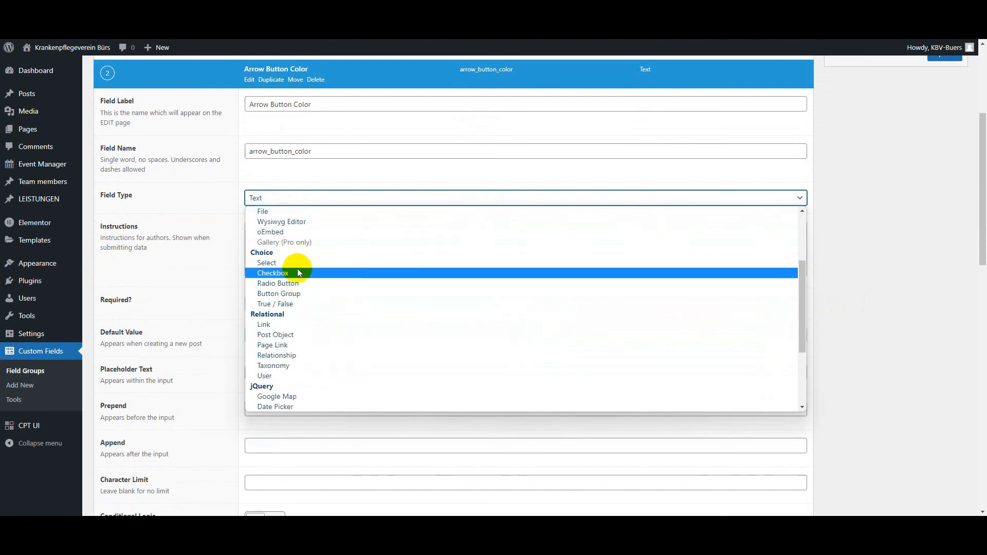
pyautogui.scroll(-3, 294, 308)
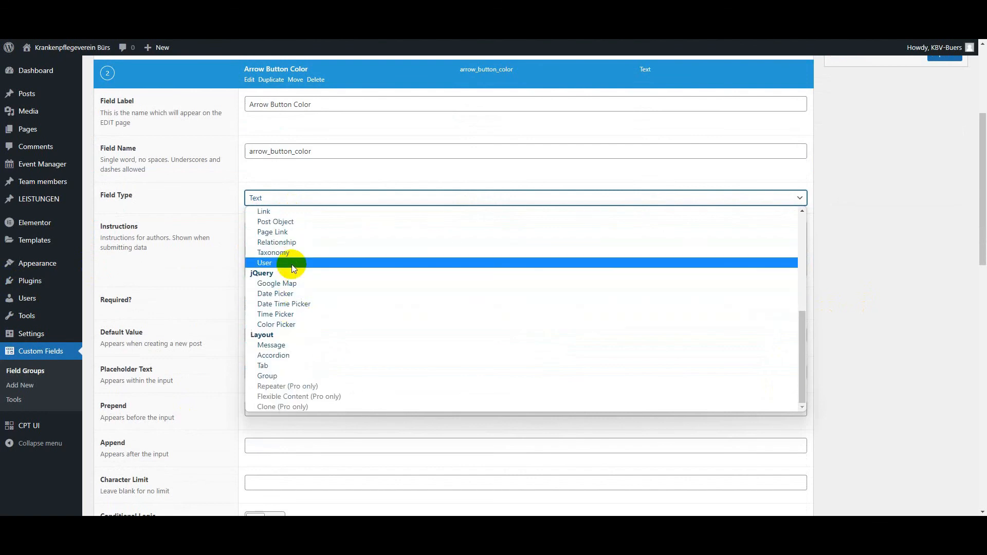
pyautogui.click(286, 325)
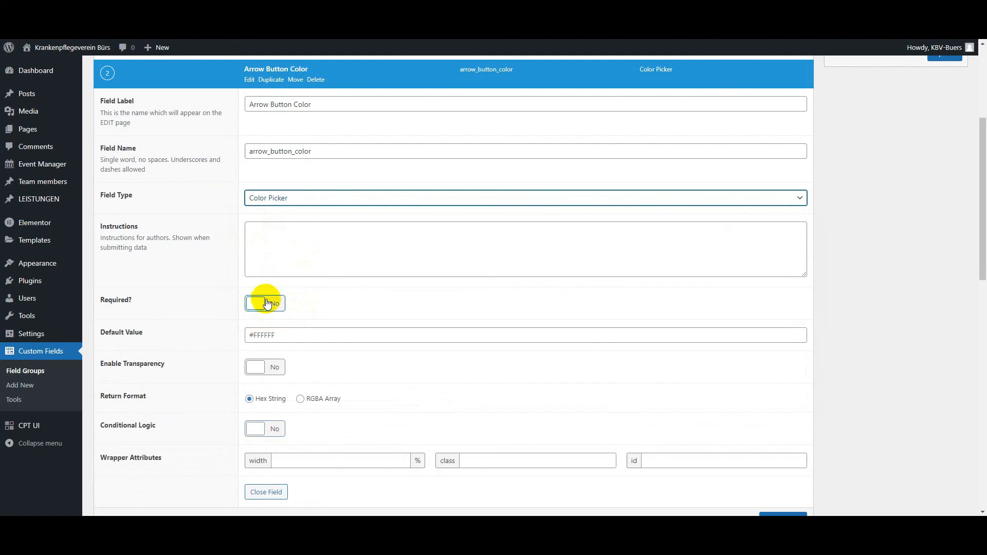
# Step: Make the field required and start its instructions with "Black (#444444)", copying the hex colour from the Mohi card's arrow circle in Figma
pyautogui.click(267, 302)
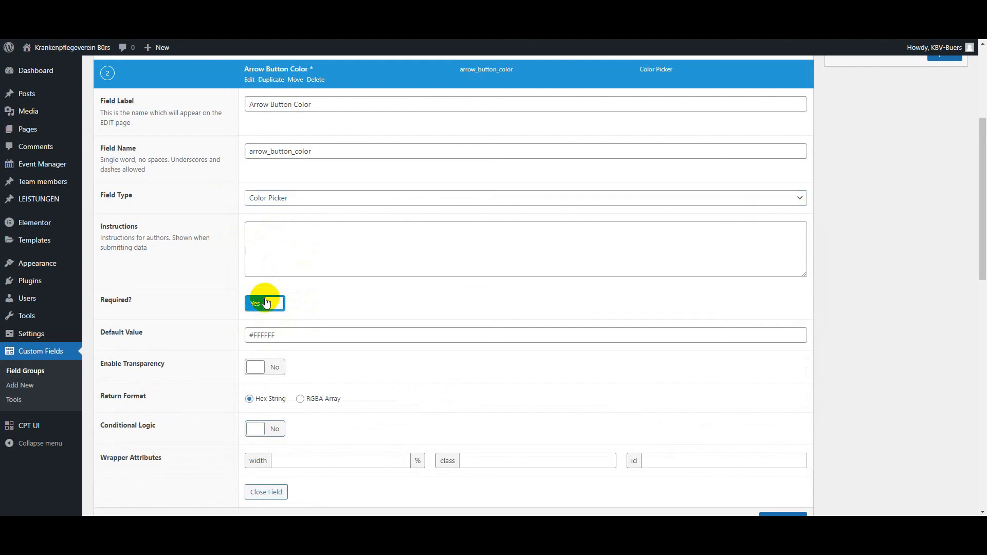
pyautogui.click(289, 253)
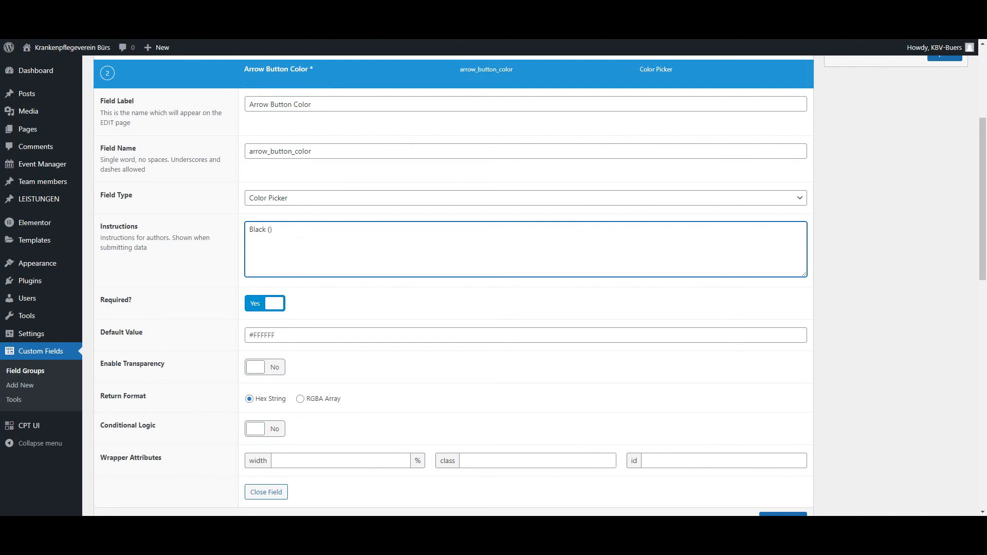
pyautogui.click(263, 6)
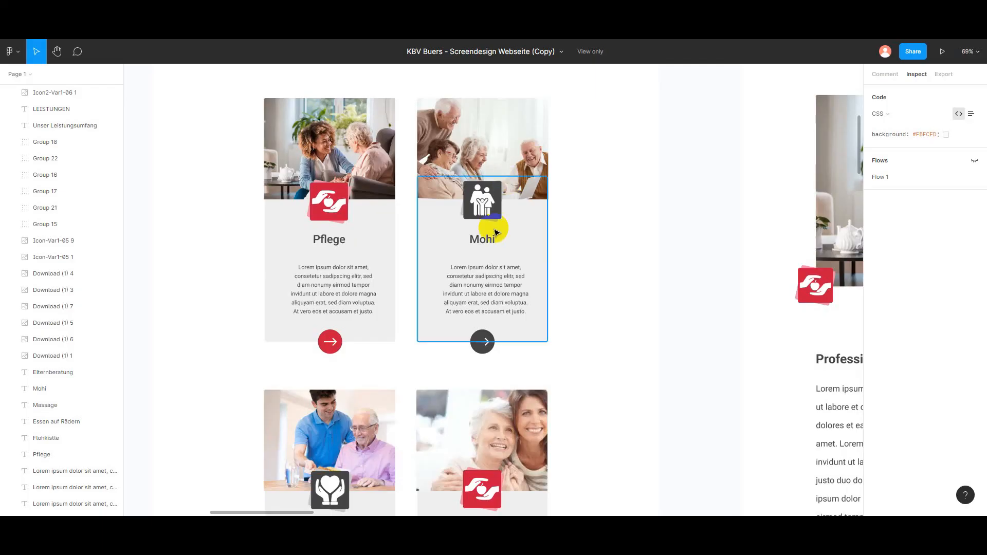
pyautogui.click(483, 343)
pyautogui.click(904, 226)
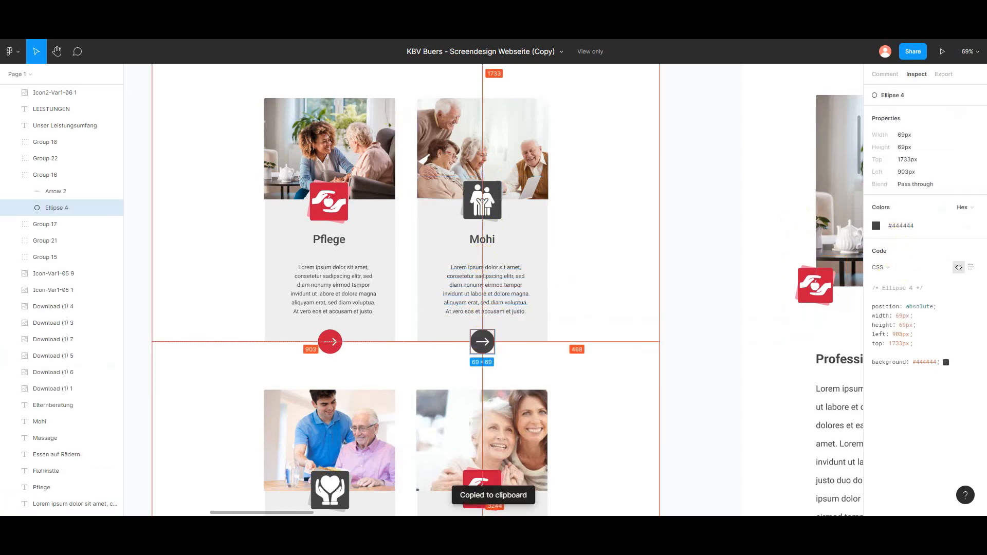
pyautogui.click(267, 10)
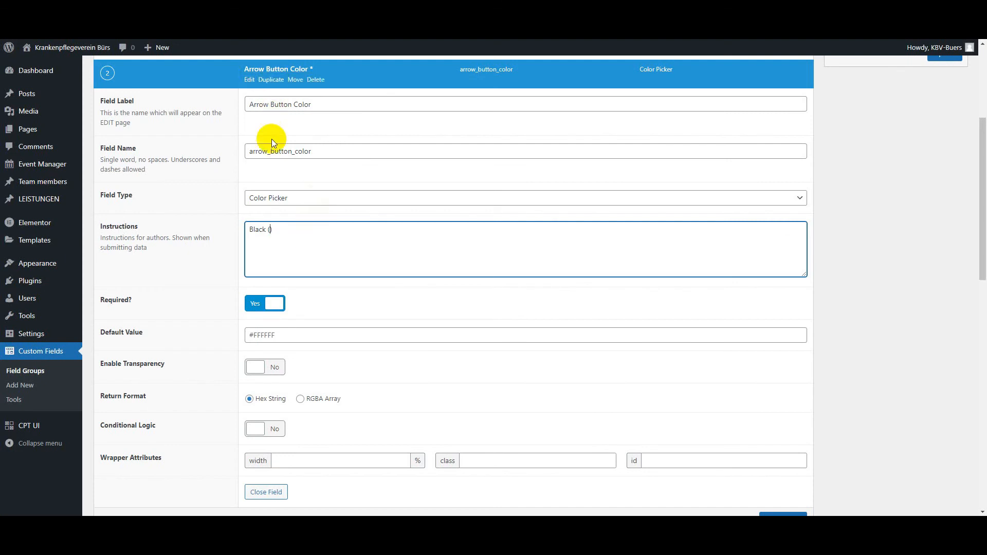
pyautogui.hotkey('ctrl', 'v')
pyautogui.press('Right')
# Step: Extend the instructions with "and Red (#C91A3C)", copying the hex colour from the Pflege card's arrow circle in Figma
pyautogui.write('and Red ()')
pyautogui.click(272, 9)
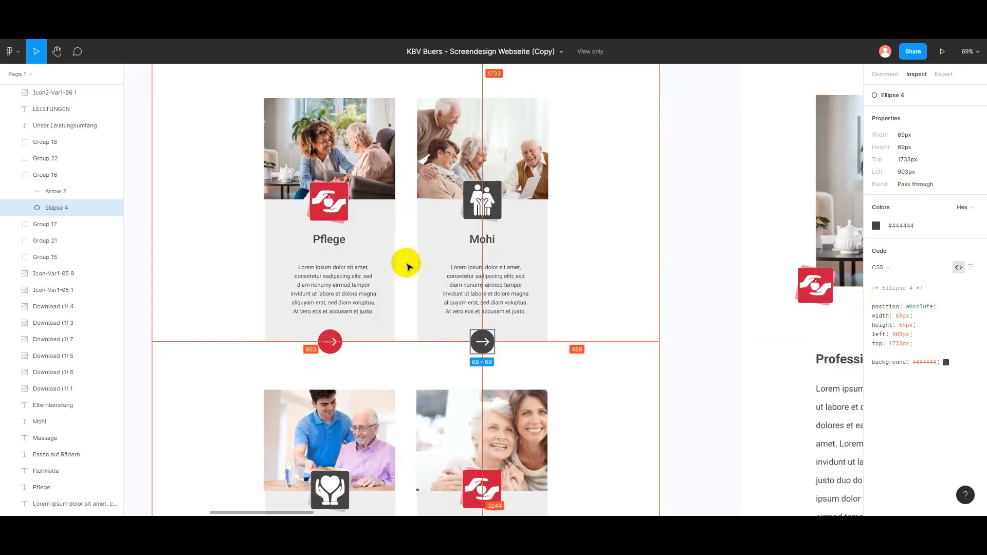
pyautogui.click(329, 341)
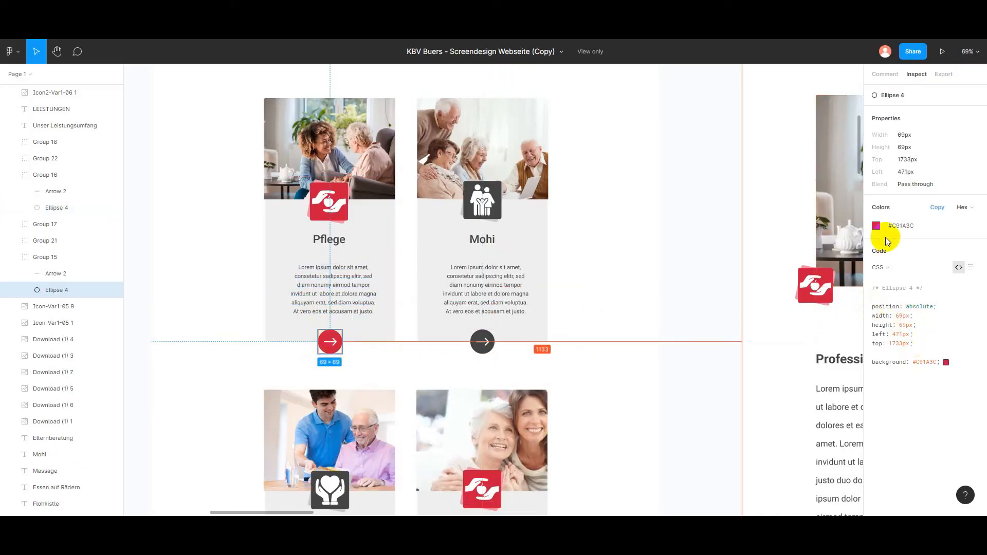
pyautogui.click(901, 225)
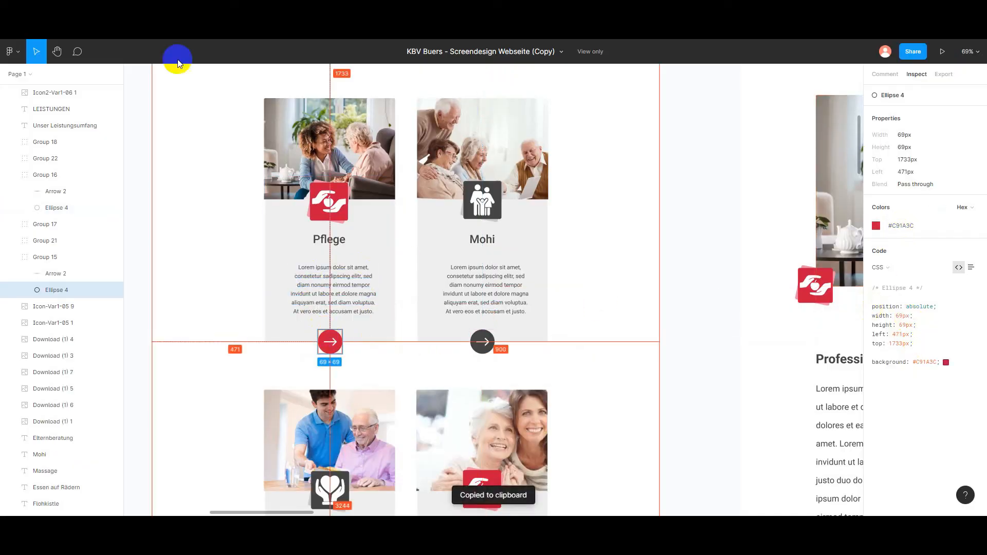
pyautogui.hotkey('alt', 'Tab')
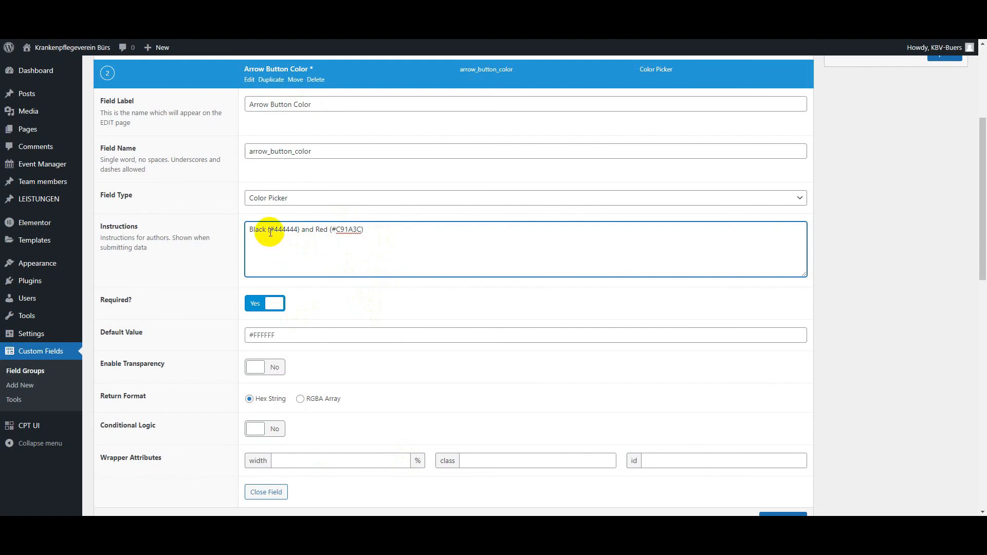
# Step: Check the colour instructions and remaining Arrow Button Color settings, and update the LEISTUNGEN field group
pyautogui.moveTo(269, 229); pyautogui.dragTo(298, 230)
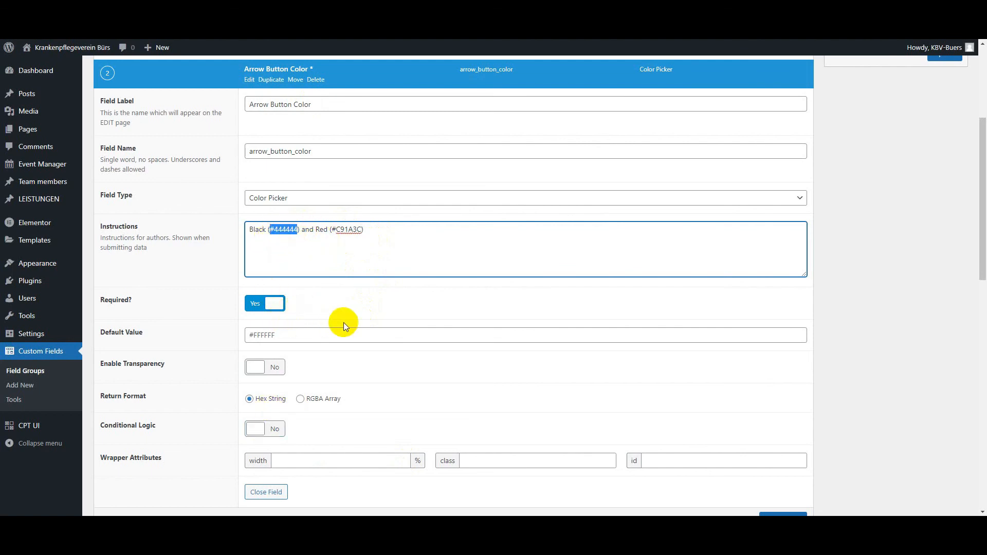
pyautogui.scroll(-3, 406, 341)
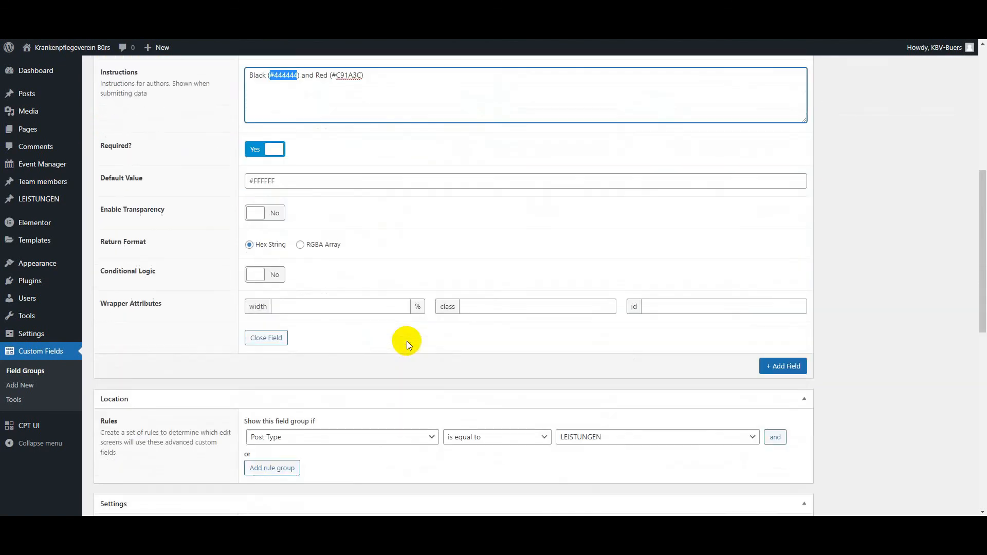
pyautogui.scroll(10, 905, 267)
pyautogui.click(944, 207)
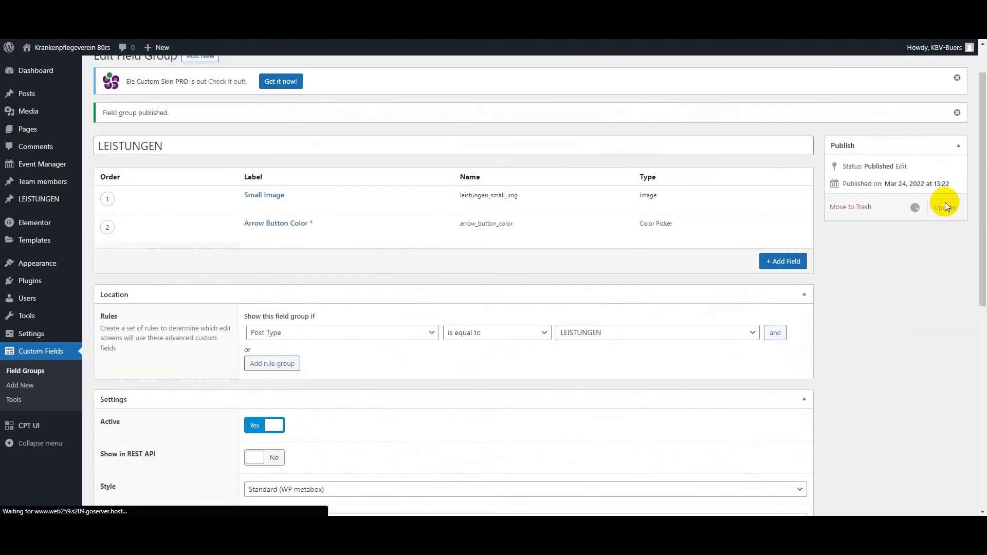
# Step: Open the Mohi post from the LEISTUNGEN list for editing and check its Small Image and Arrow Button Color fields
pyautogui.click(39, 199)
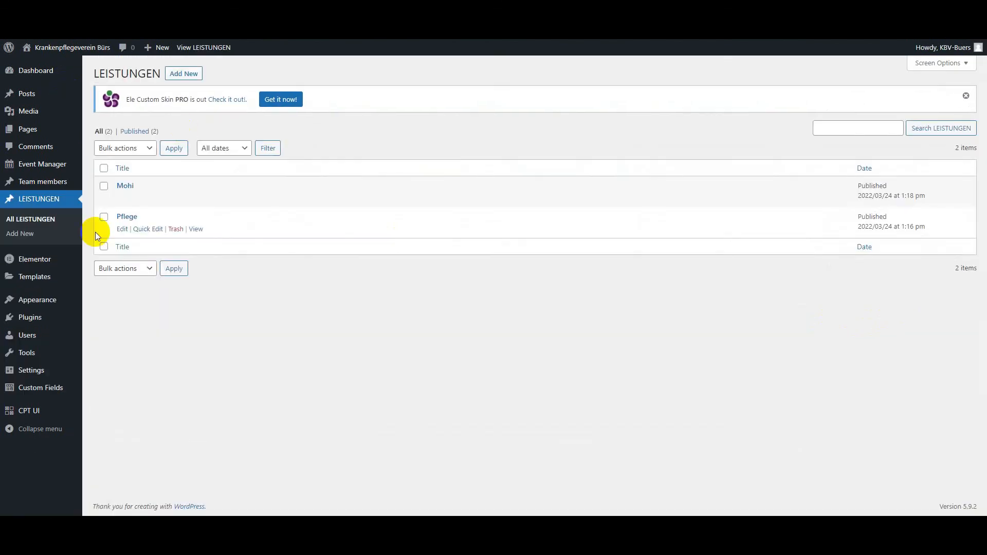
pyautogui.click(118, 200)
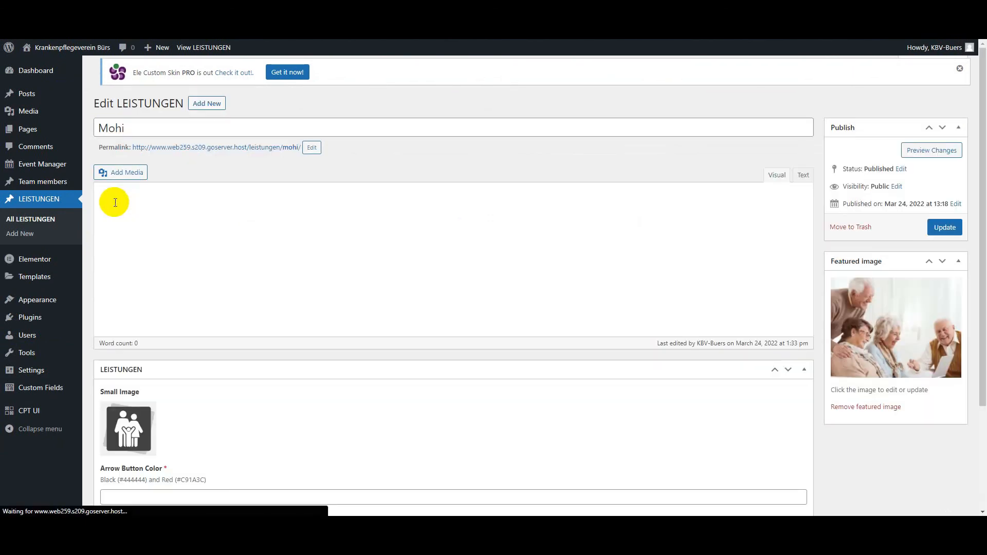
pyautogui.scroll(-5, 387, 292)
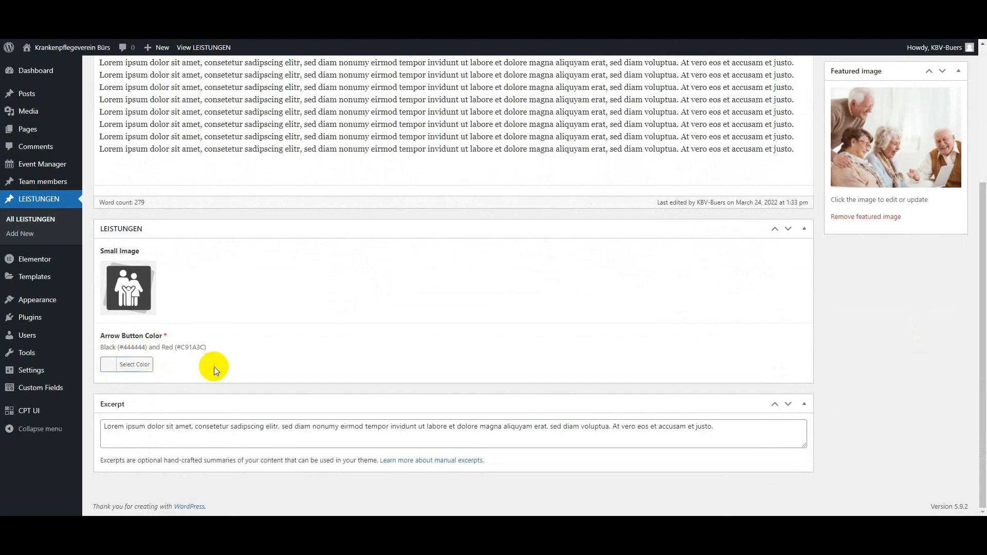
pyautogui.moveTo(140, 284)
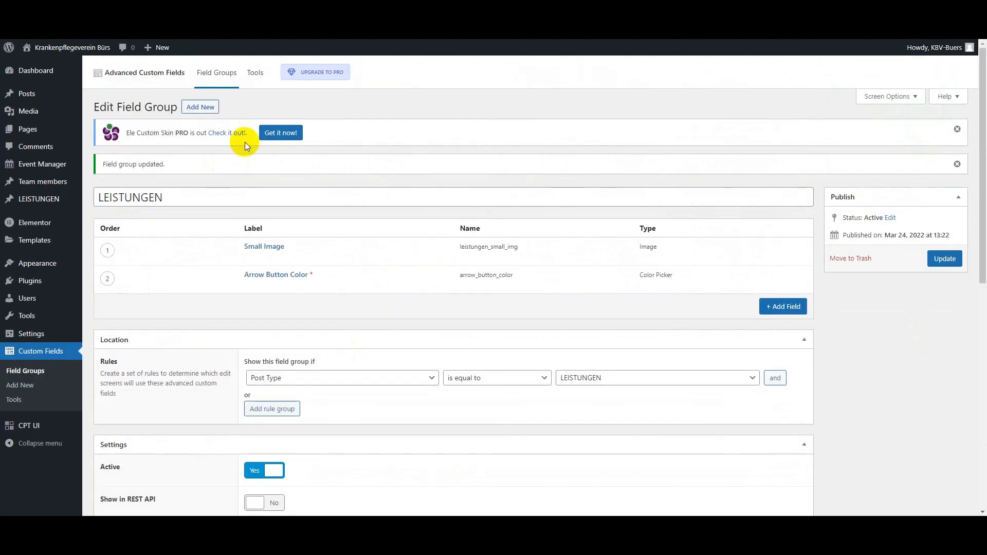
# Step: Set the Small Image field's wrapper width to 50% in the LEISTUNGEN field group
pyautogui.scroll(-2, 329, 416)
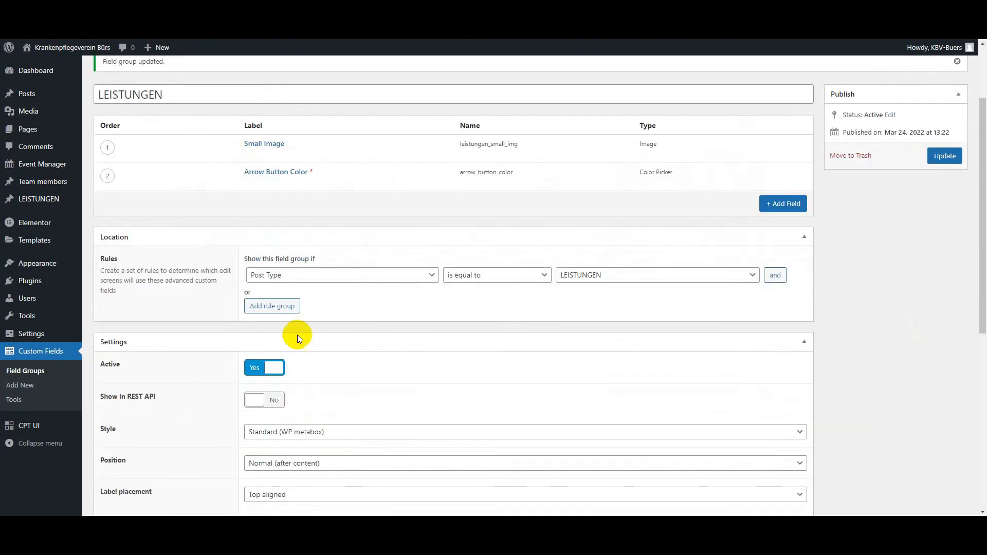
pyautogui.click(255, 149)
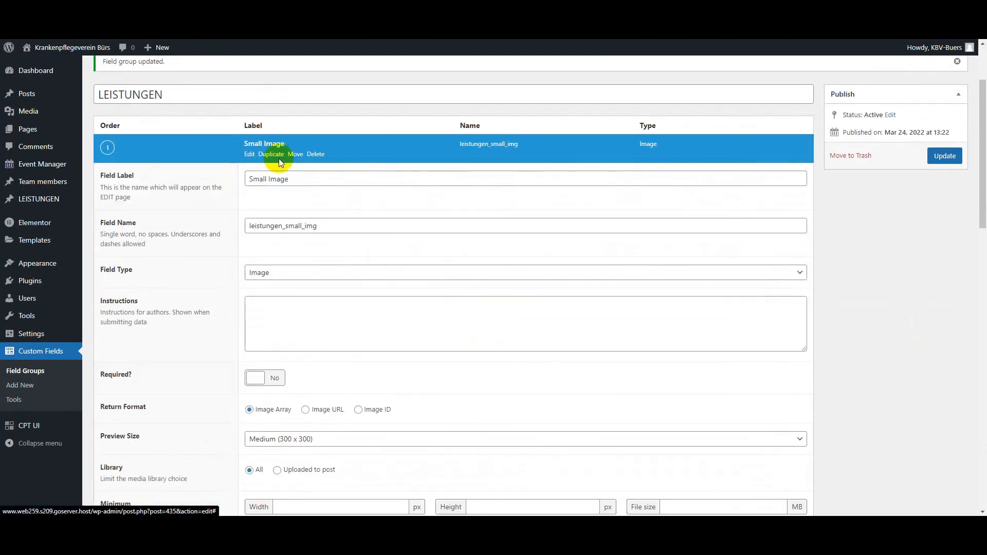
pyautogui.scroll(-3, 456, 290)
pyautogui.scroll(-3, 412, 303)
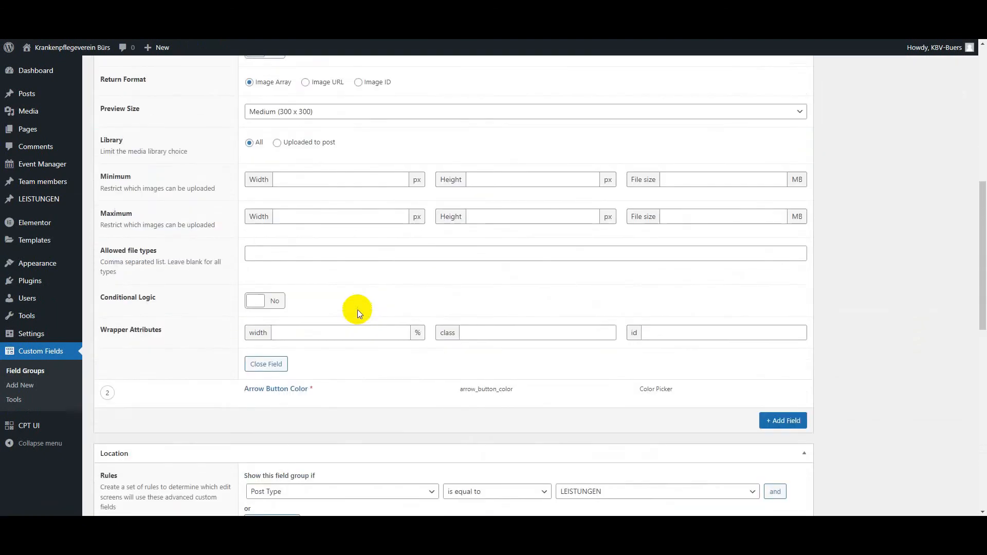
pyautogui.click(297, 302)
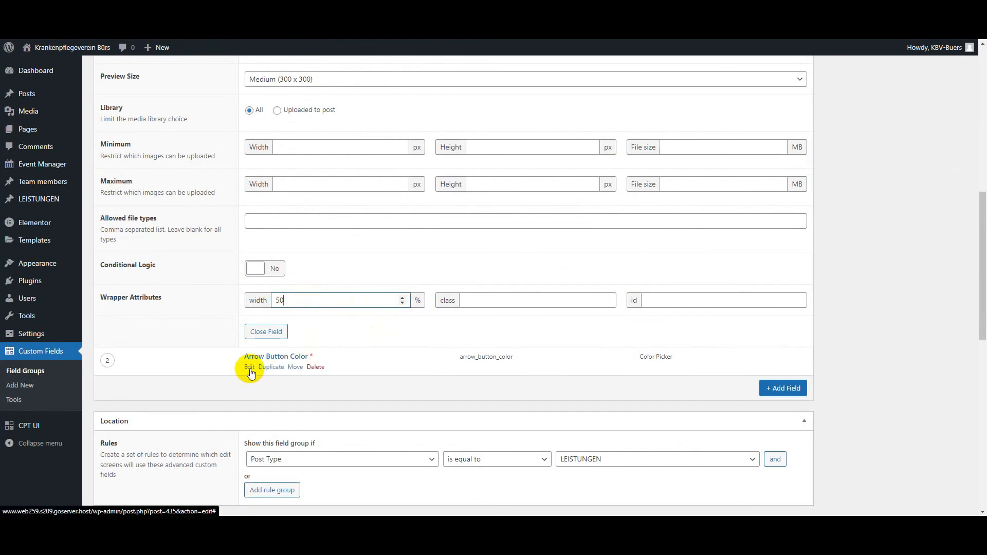
# Step: Set the Arrow Button Color field's wrapper width to 50% and update the LEISTUNGEN field group
pyautogui.click(250, 368)
pyautogui.scroll(-4, 344, 364)
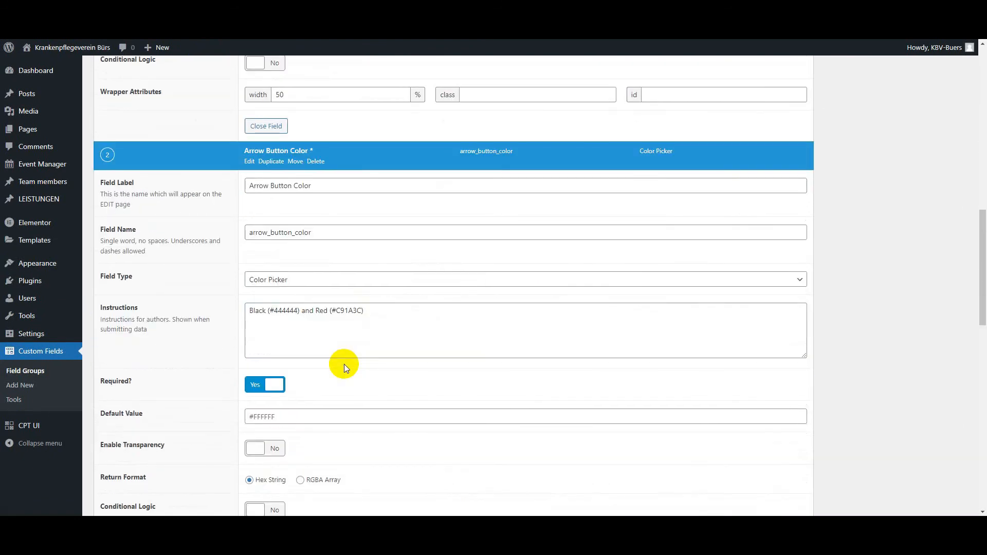
pyautogui.scroll(-5, 296, 374)
pyautogui.click(286, 286)
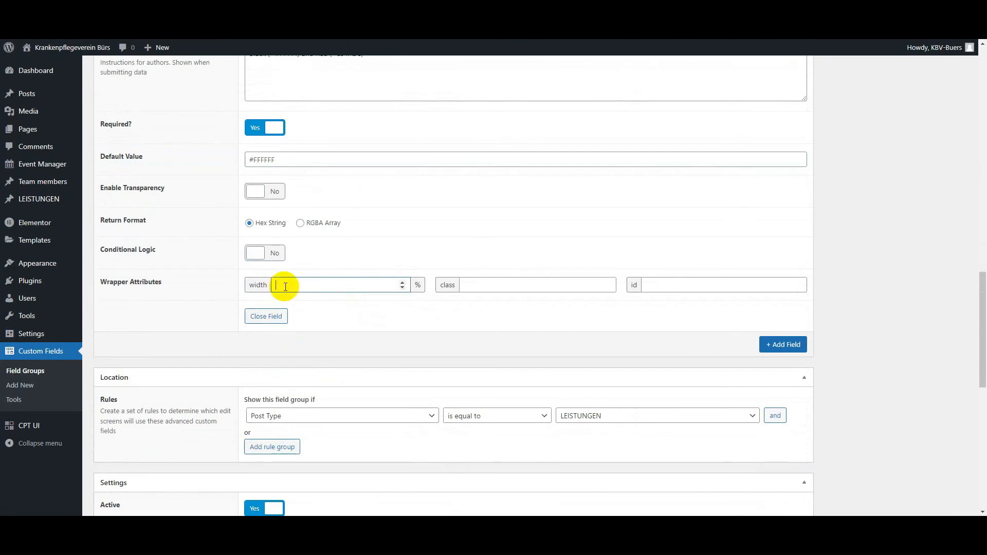
pyautogui.write('50')
pyautogui.scroll(14, 933, 252)
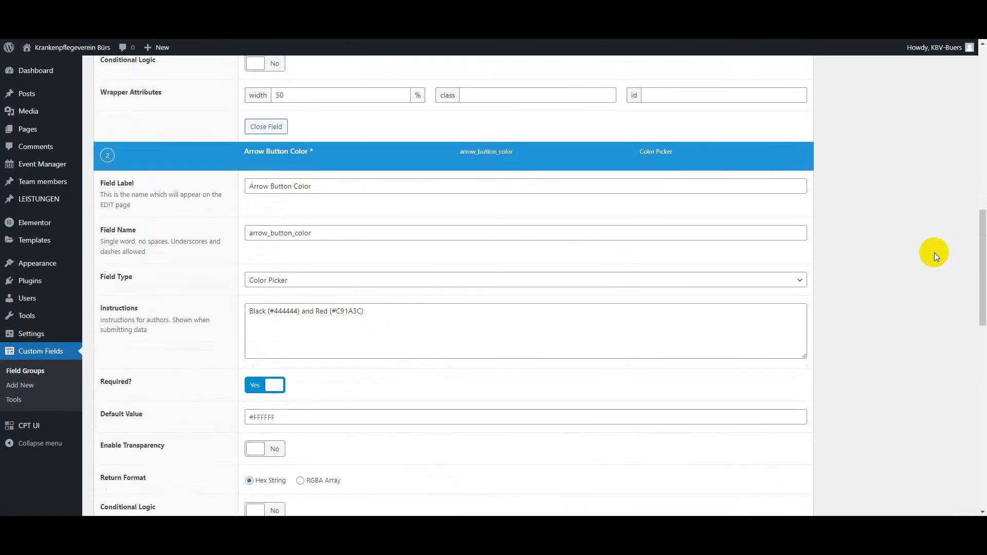
pyautogui.scroll(3, 932, 218)
pyautogui.click(940, 257)
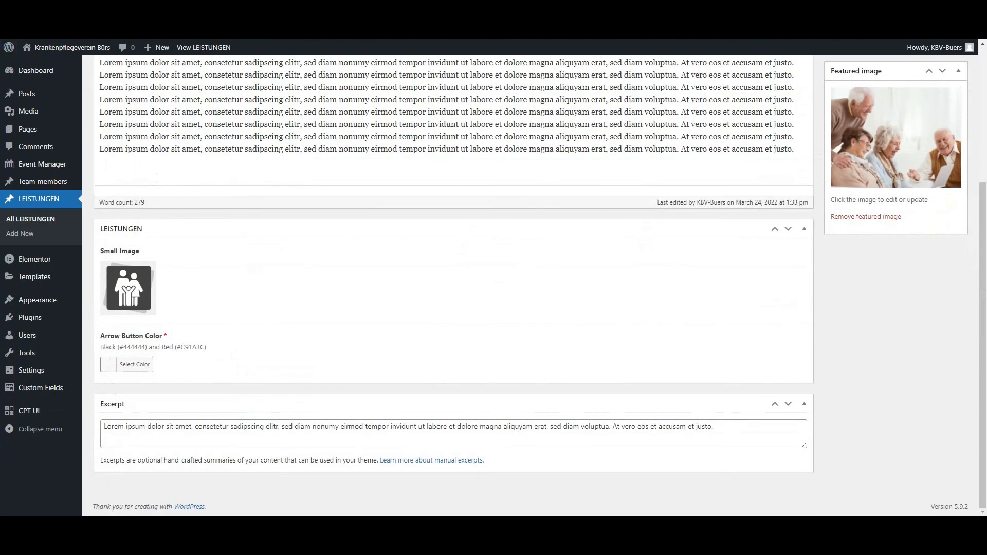
# Step: Reload the Mohi post, compare it with the Figma cards, and copy the hex code #444444 from the Arrow Button Color instructions
pyautogui.press('F5')
pyautogui.scroll(-3, 341, 410)
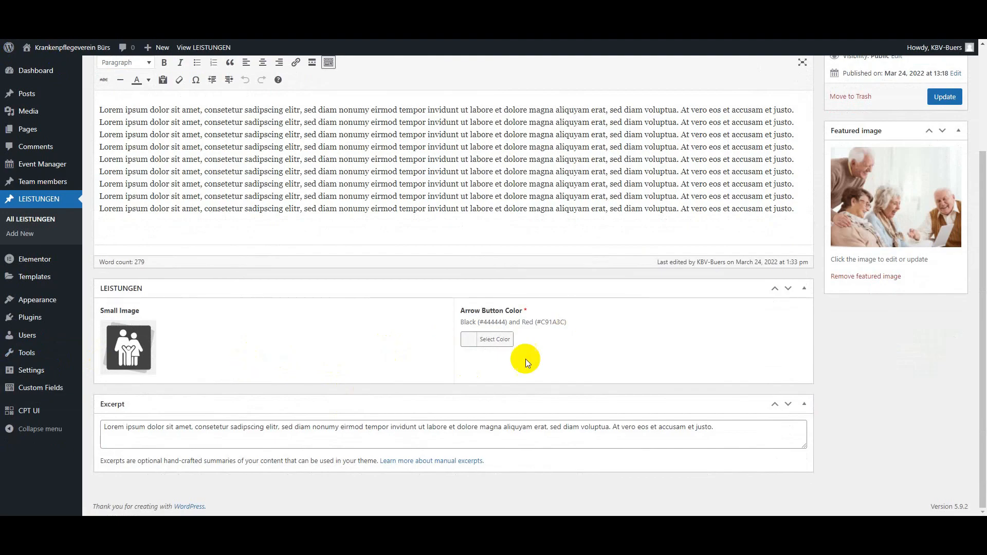
pyautogui.scroll(3, 529, 359)
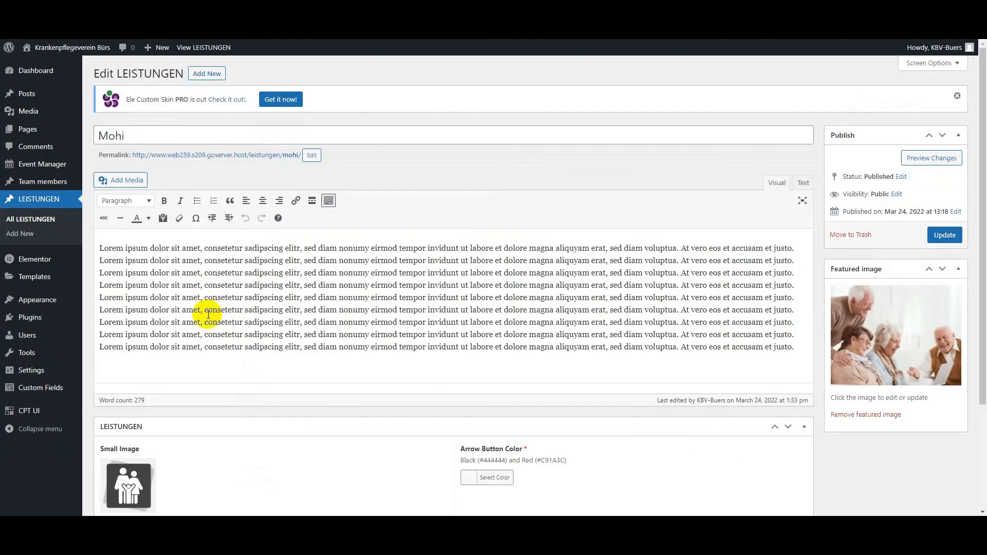
pyautogui.scroll(-3, 200, 340)
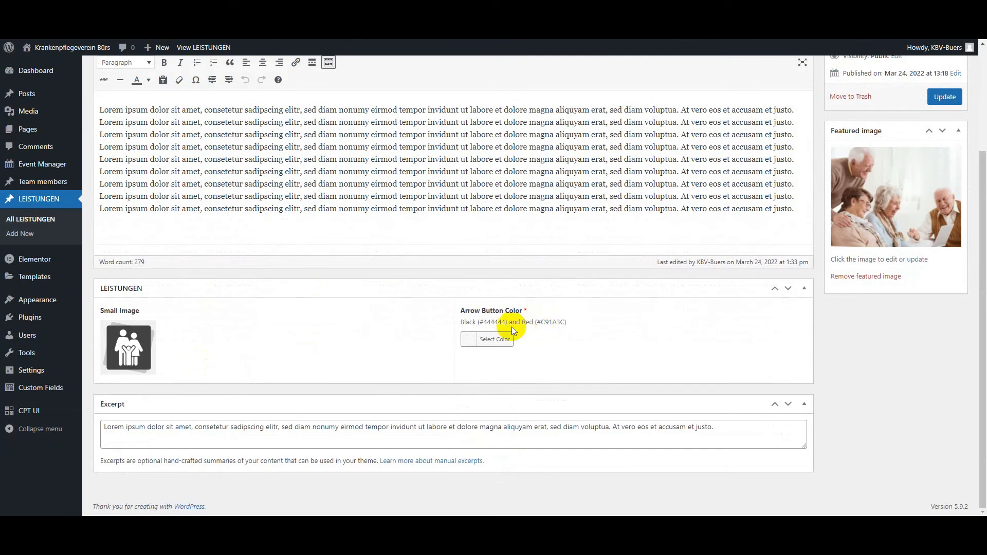
pyautogui.moveTo(505, 322); pyautogui.dragTo(484, 321)
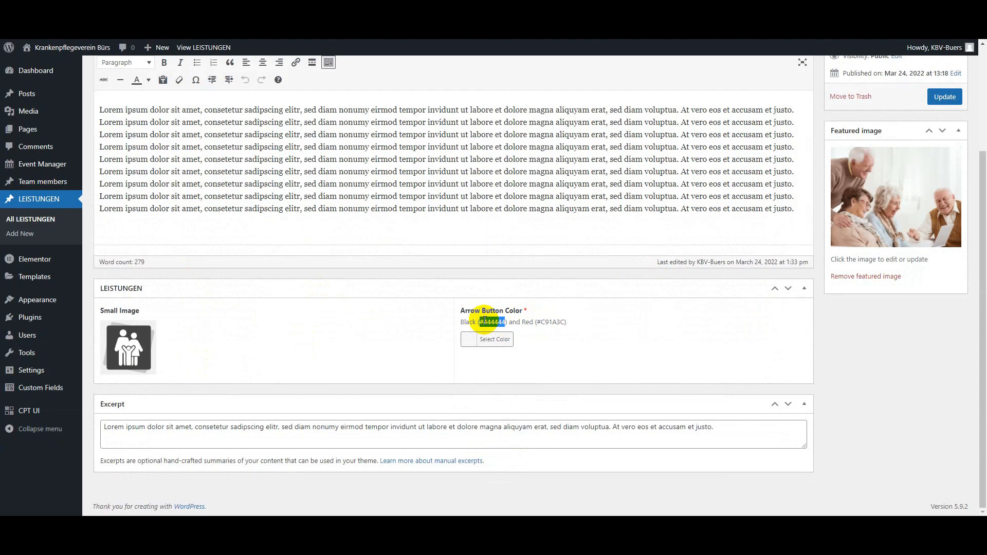
pyautogui.click(558, 355)
# Step: Set the Mohi post's arrow button colour to #444444 and update the post
pyautogui.click(472, 342)
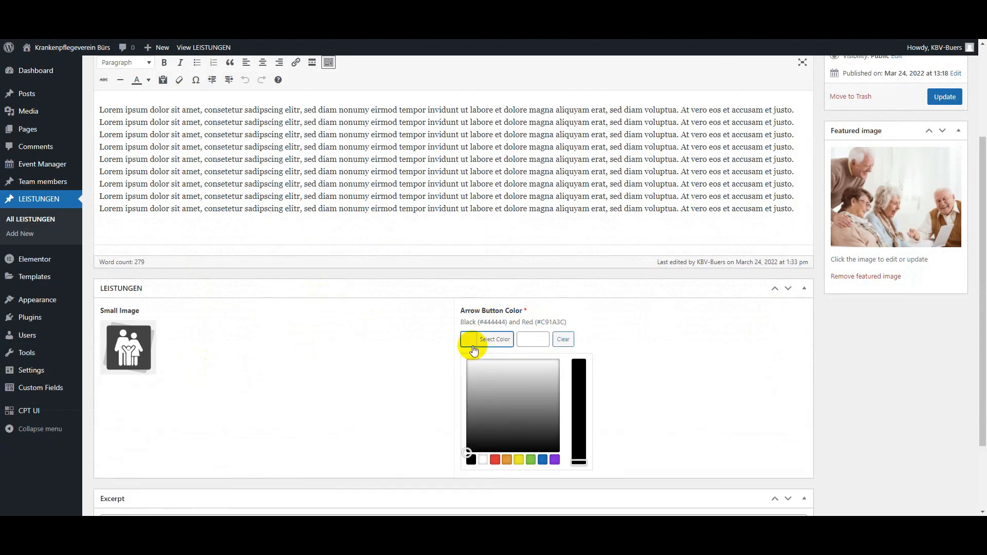
pyautogui.moveTo(494, 441); pyautogui.dragTo(504, 417)
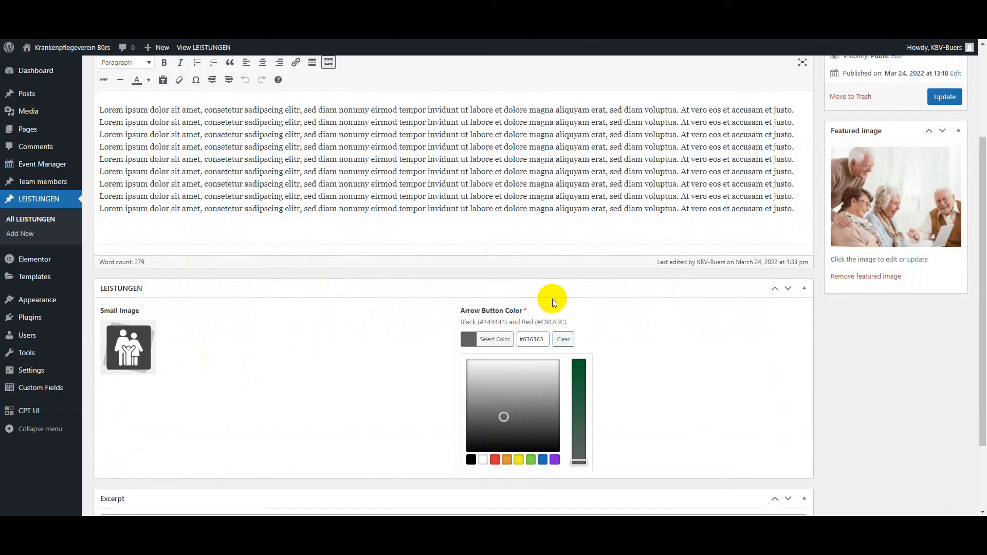
pyautogui.click(537, 342)
pyautogui.hotkey('ctrl', 'a')
pyautogui.write('#444444')
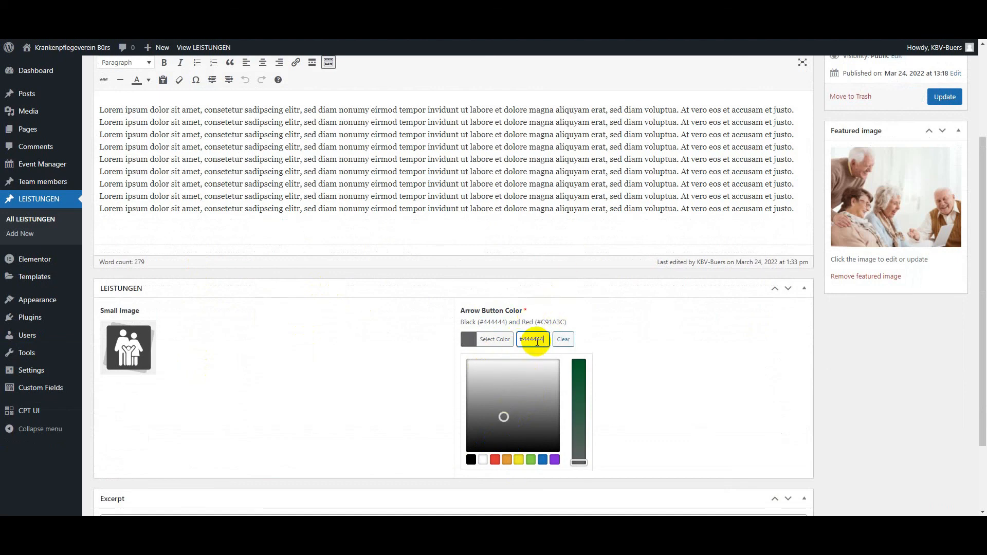
pyautogui.click(467, 338)
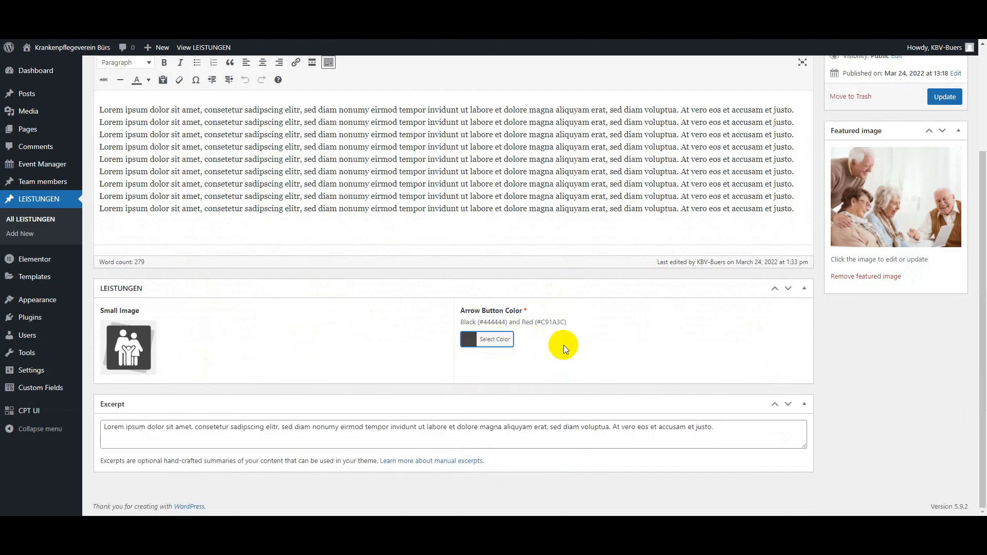
pyautogui.click(944, 98)
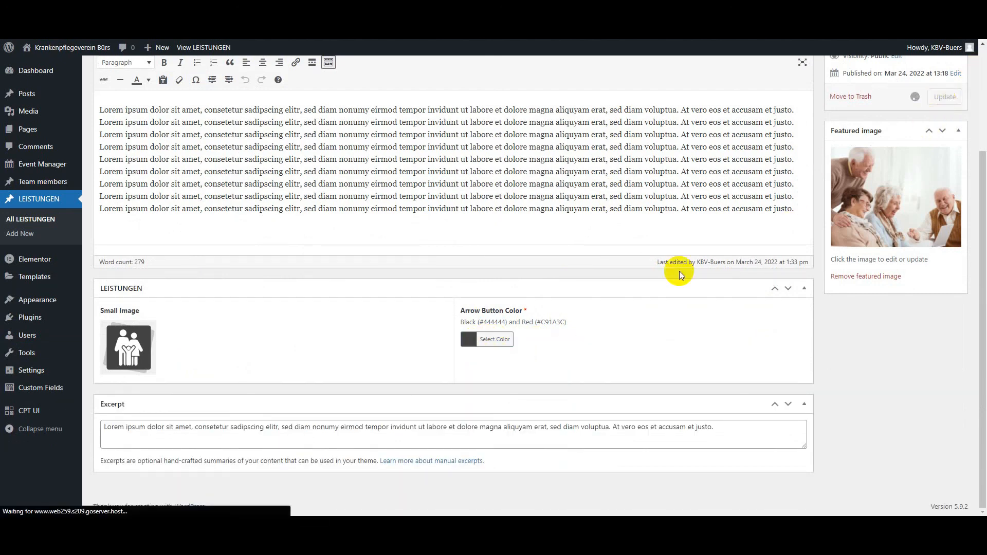
# Step: Review the saved Mohi post's Small Image and Arrow Button Color fields against the service cards in the Figma design
pyautogui.scroll(-2, 503, 346)
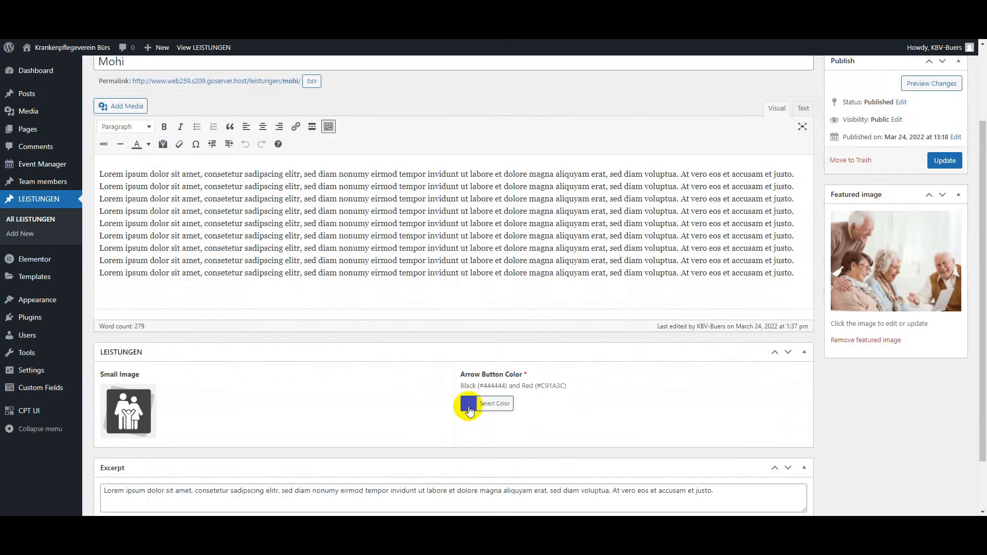
pyautogui.scroll(2, 468, 409)
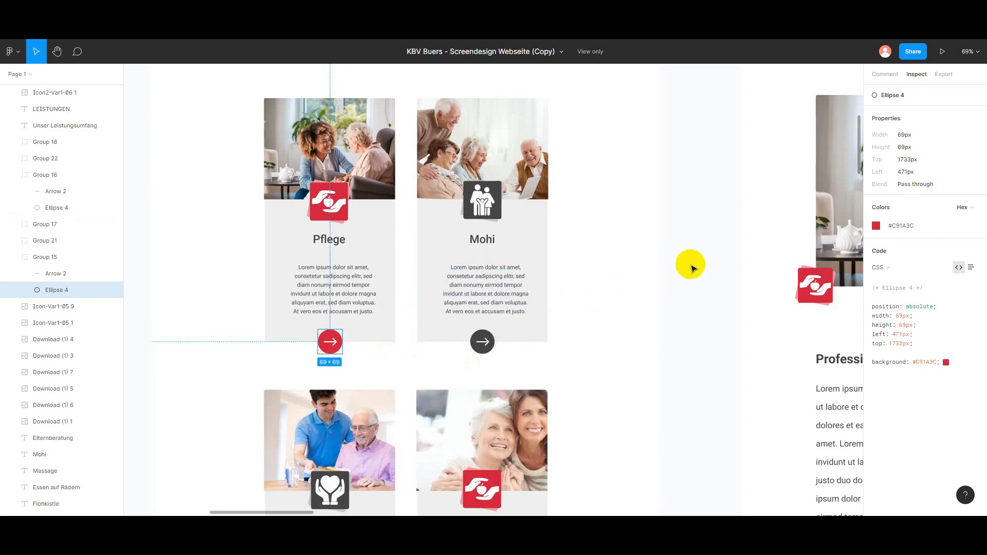
pyautogui.click(692, 268)
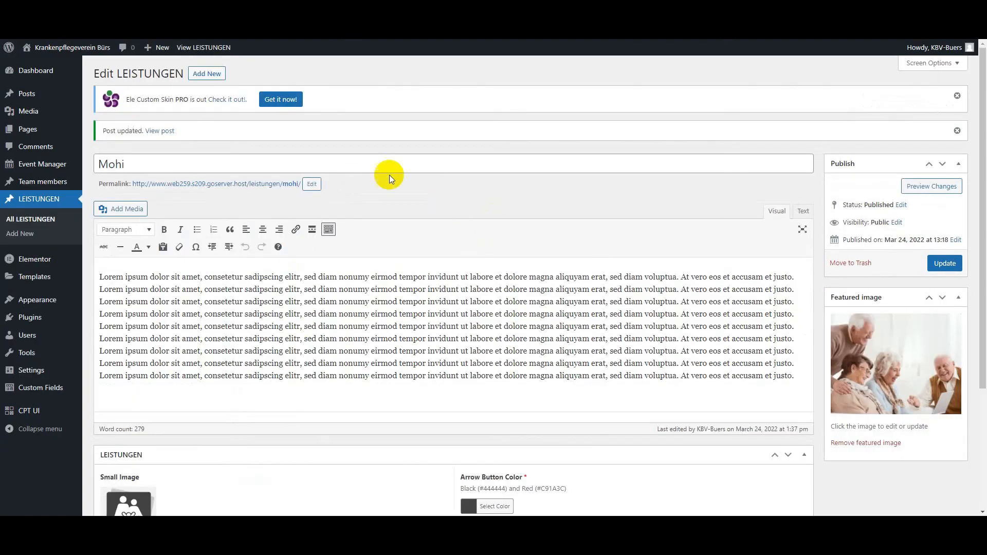
pyautogui.scroll(-2, 388, 206)
pyautogui.scroll(1, 468, 202)
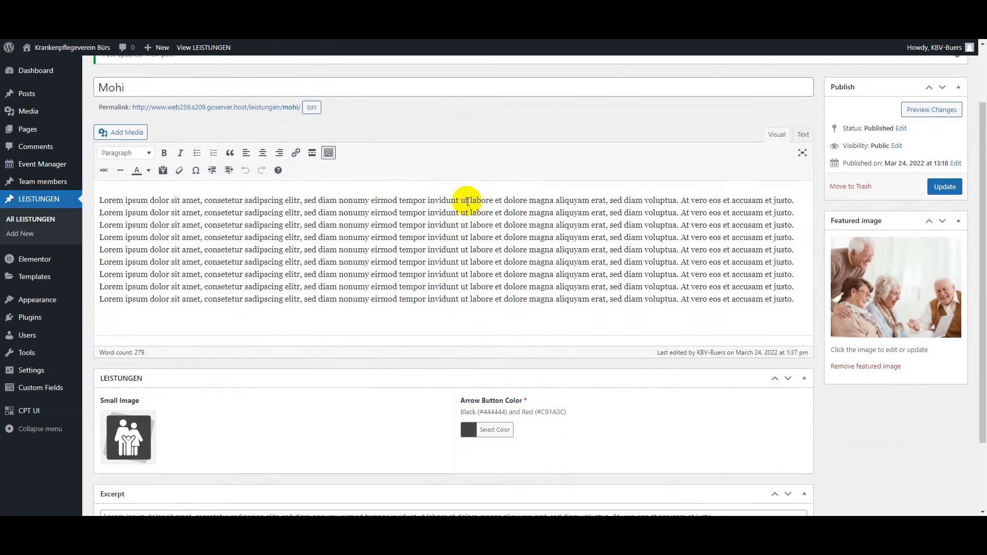
pyautogui.scroll(2, 468, 201)
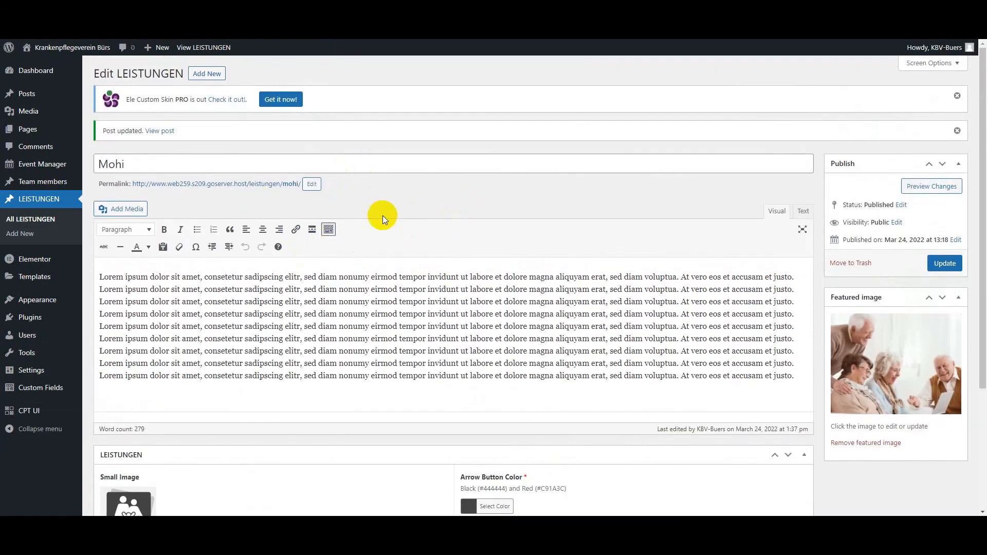